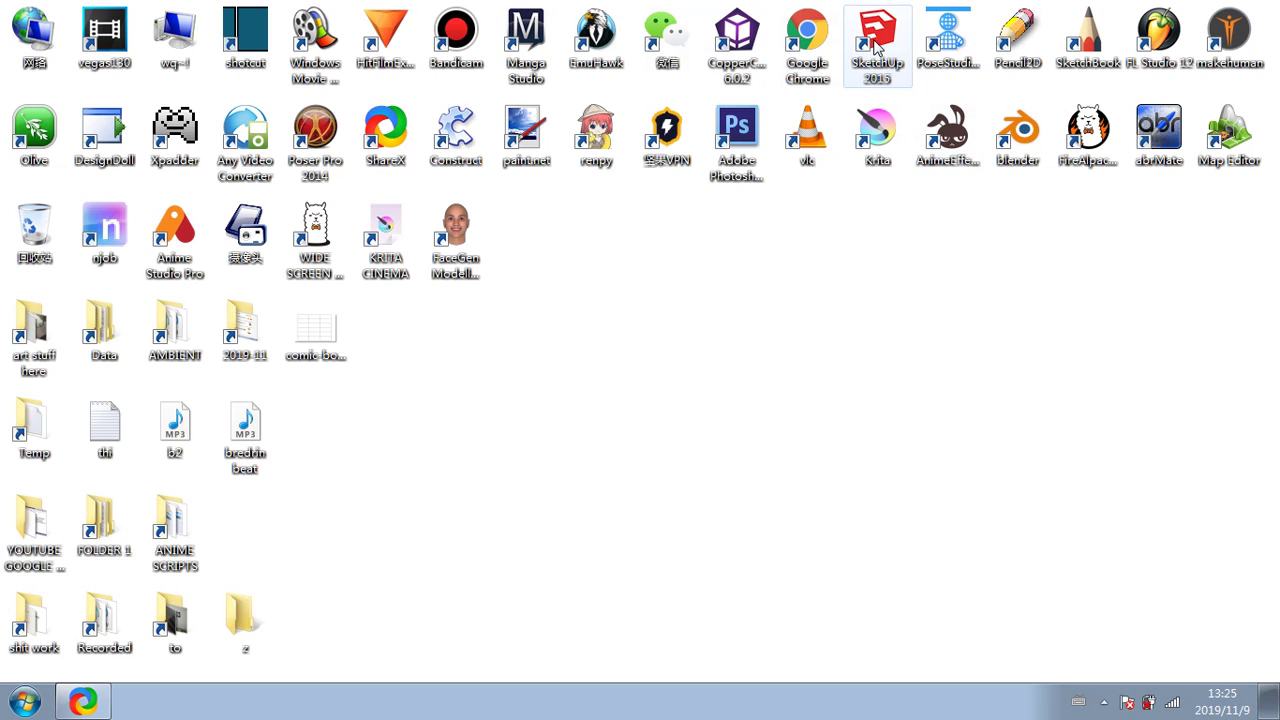
mouse_move(877, 46)
mouse_down()
mouse_move(791, 263)
mouse_move(692, 287)
mouse_up()
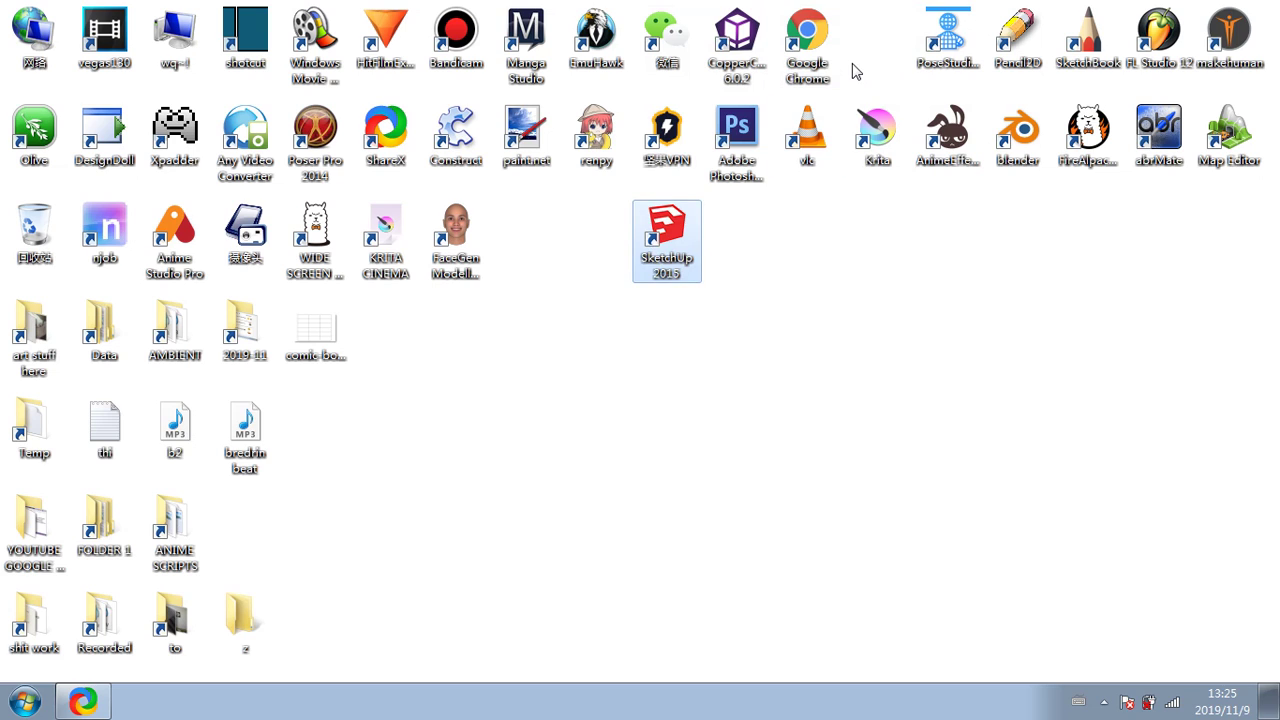
key(ctrl+z)
mouse_move(1014, 176)
mouse_down()
mouse_move(991, 274)
mouse_move(1011, 240)
mouse_move(1012, 155)
mouse_up()
click(981, 268)
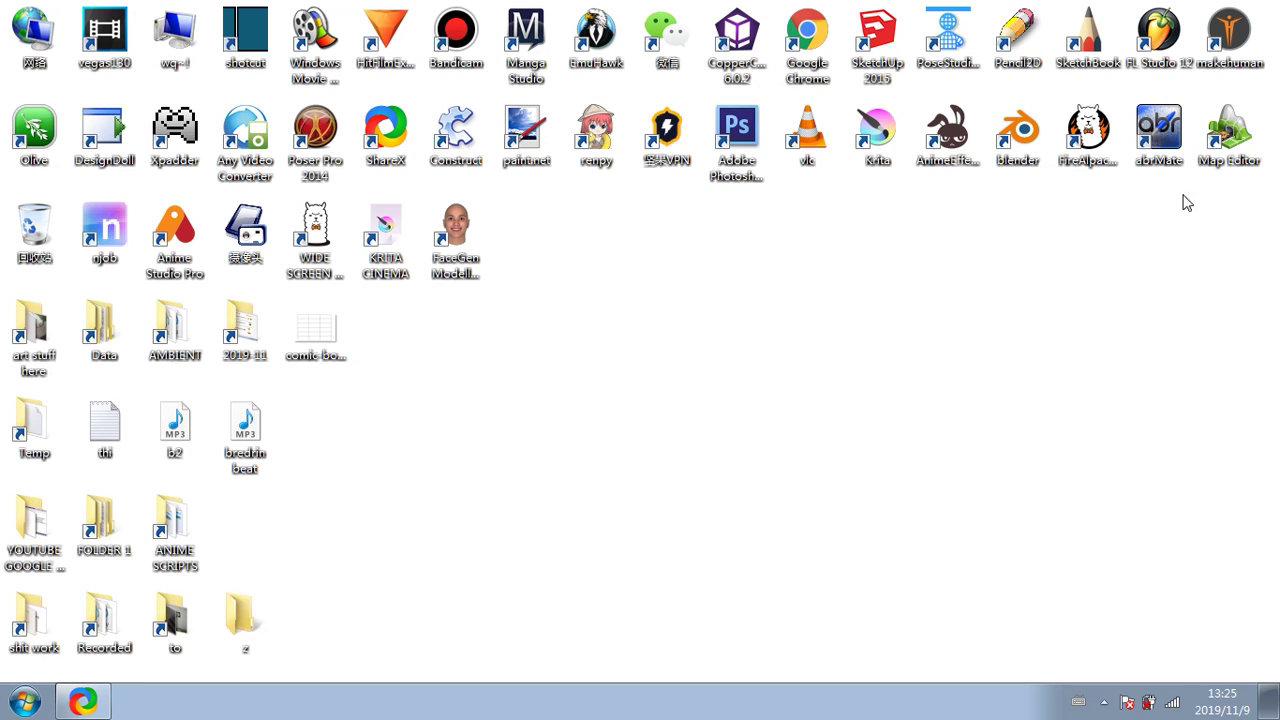
click(1230, 140)
drag(1220, 210, 1240, 150)
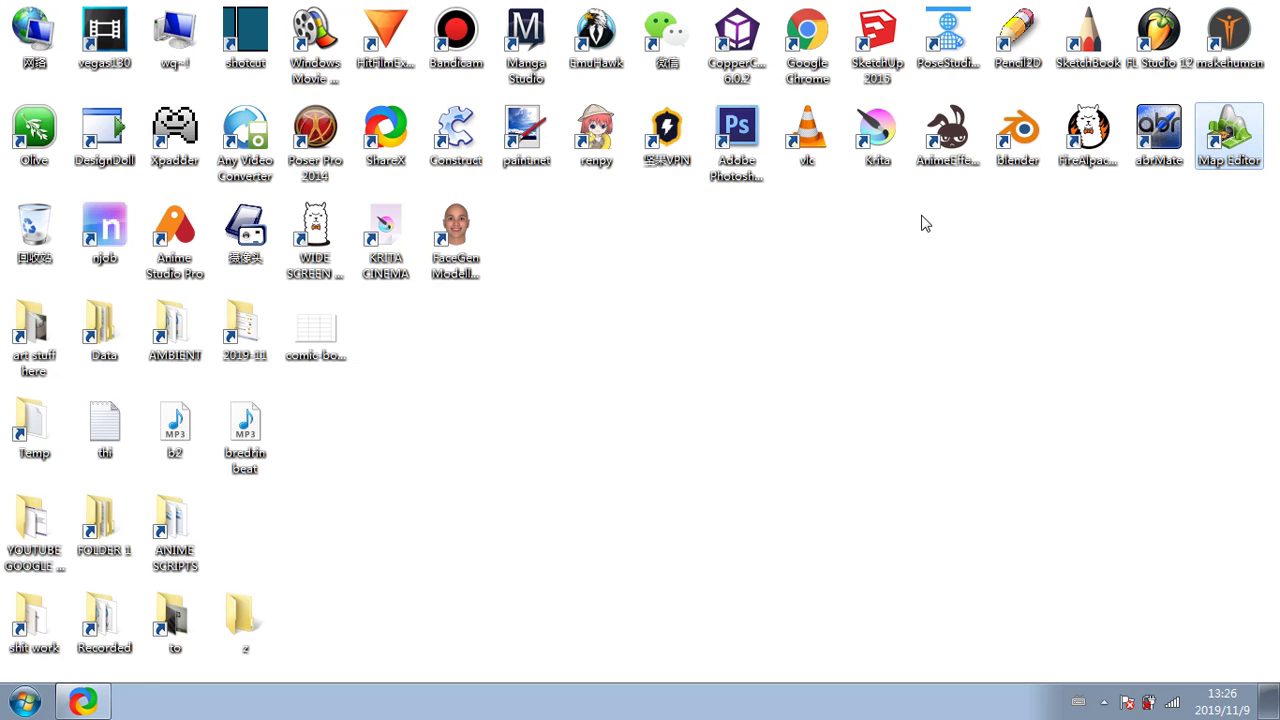
click(527, 50)
drag(575, 258, 596, 336)
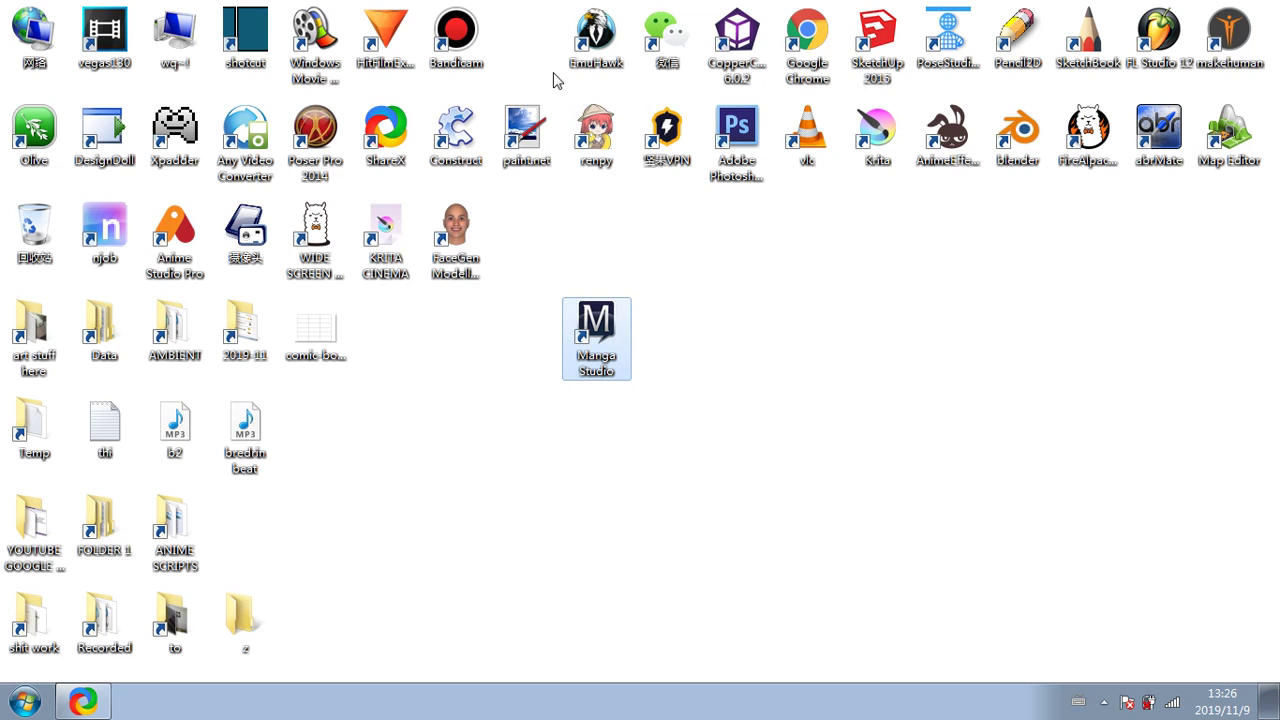
drag(545, 58, 546, 60)
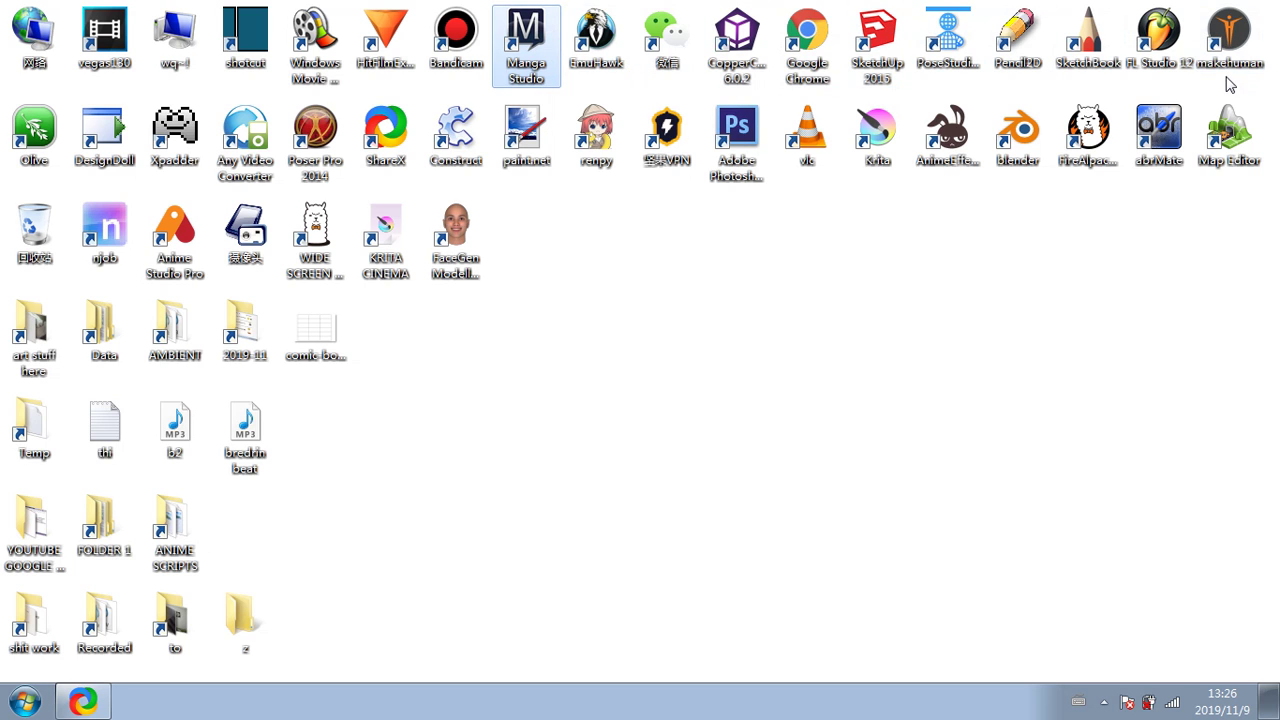
click(1232, 36)
drag(785, 265, 780, 280)
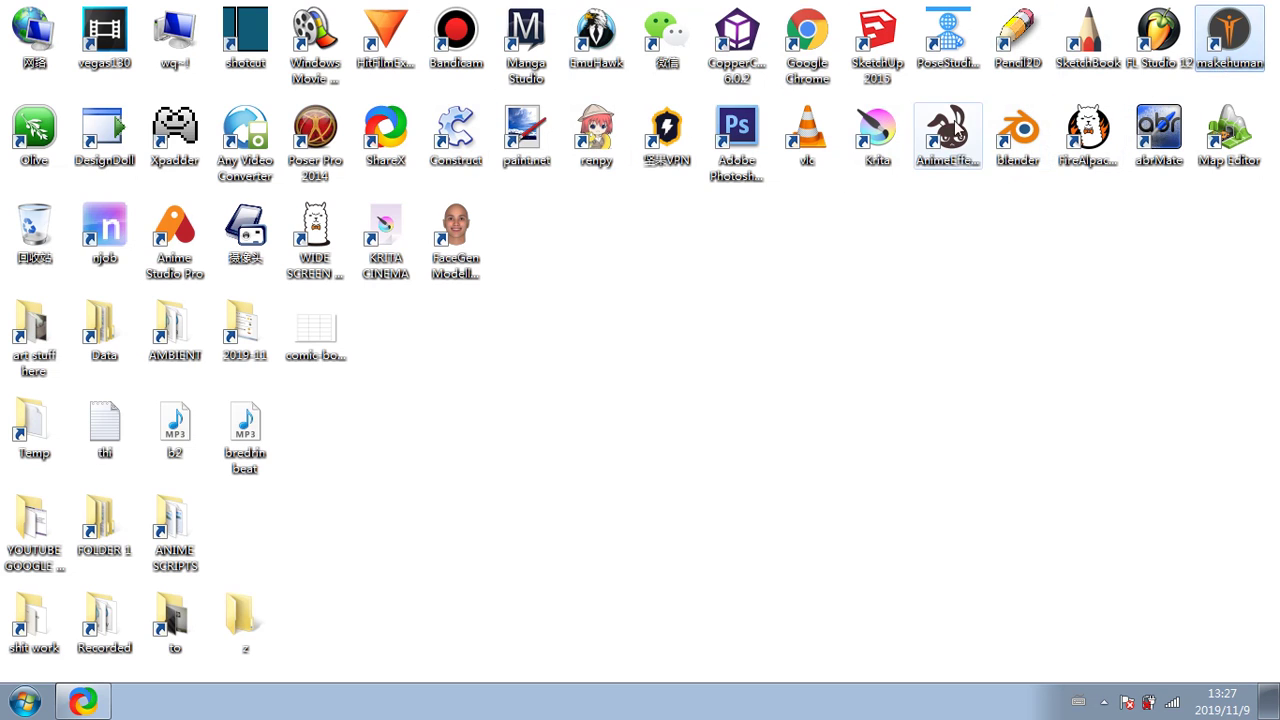
click(1000, 135)
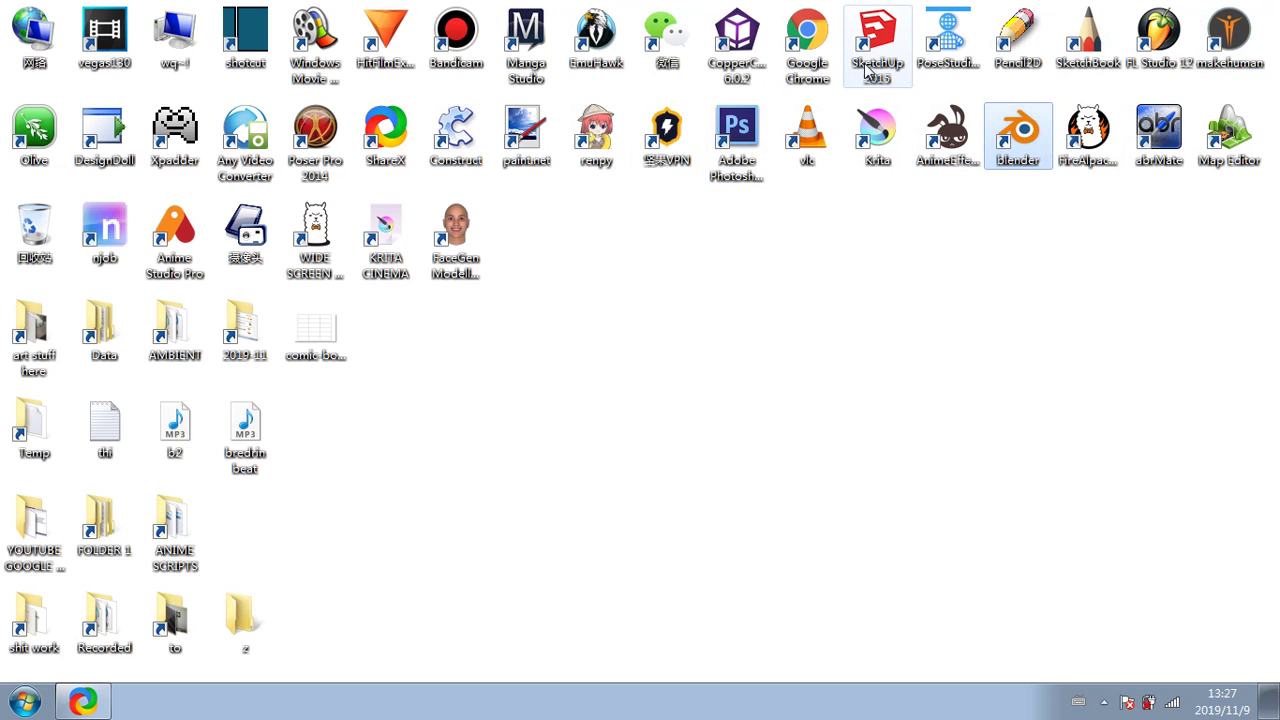
click(629, 300)
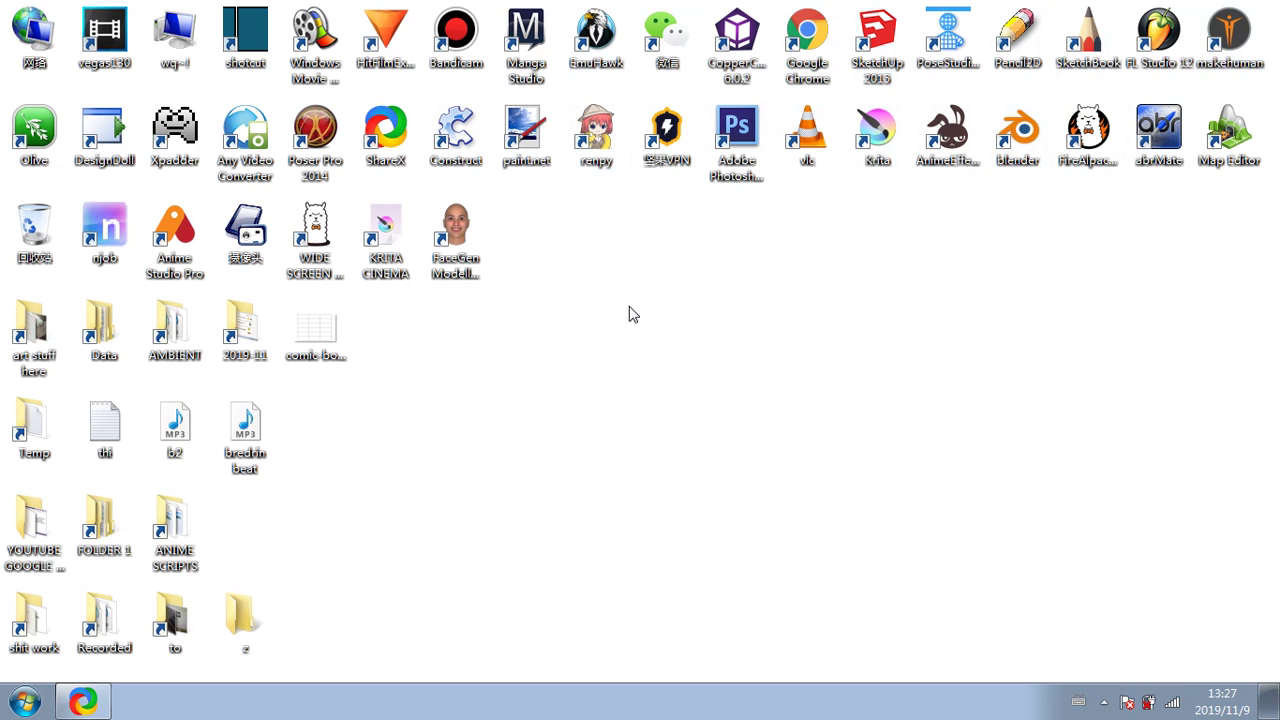
Step: Launch PoseStudio portable from the desktop
click(950, 44)
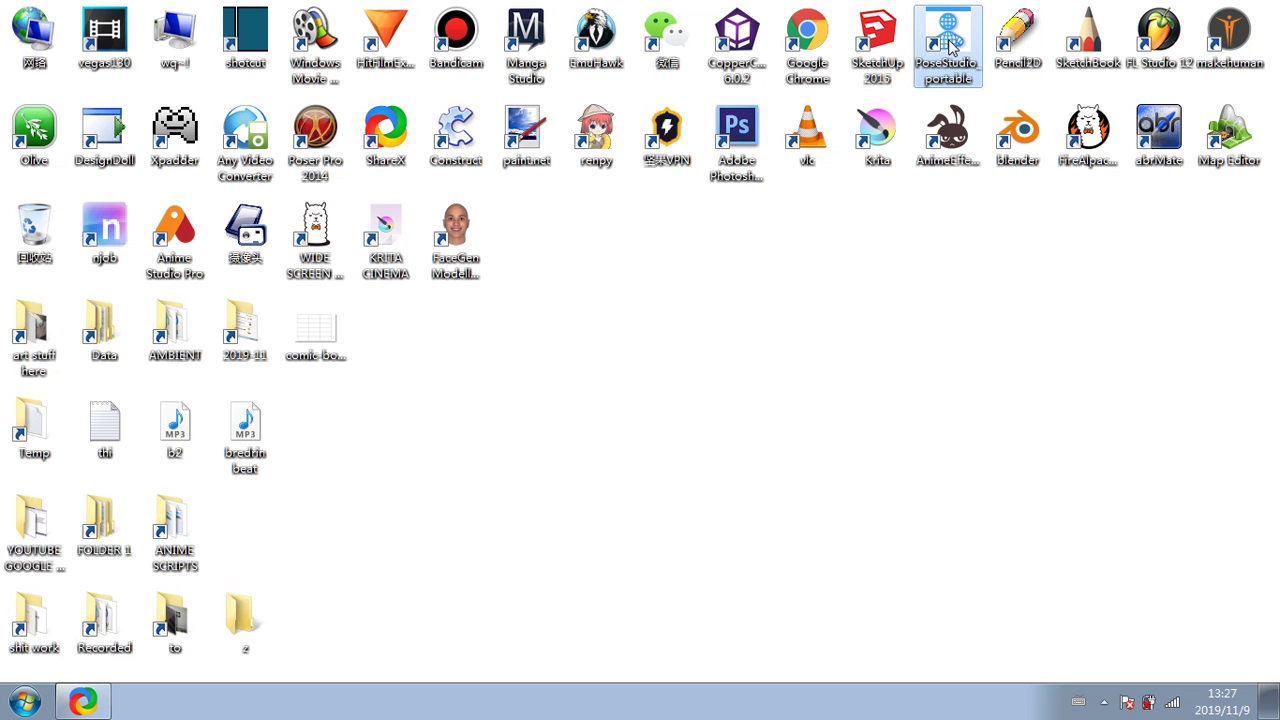
double_click(950, 44)
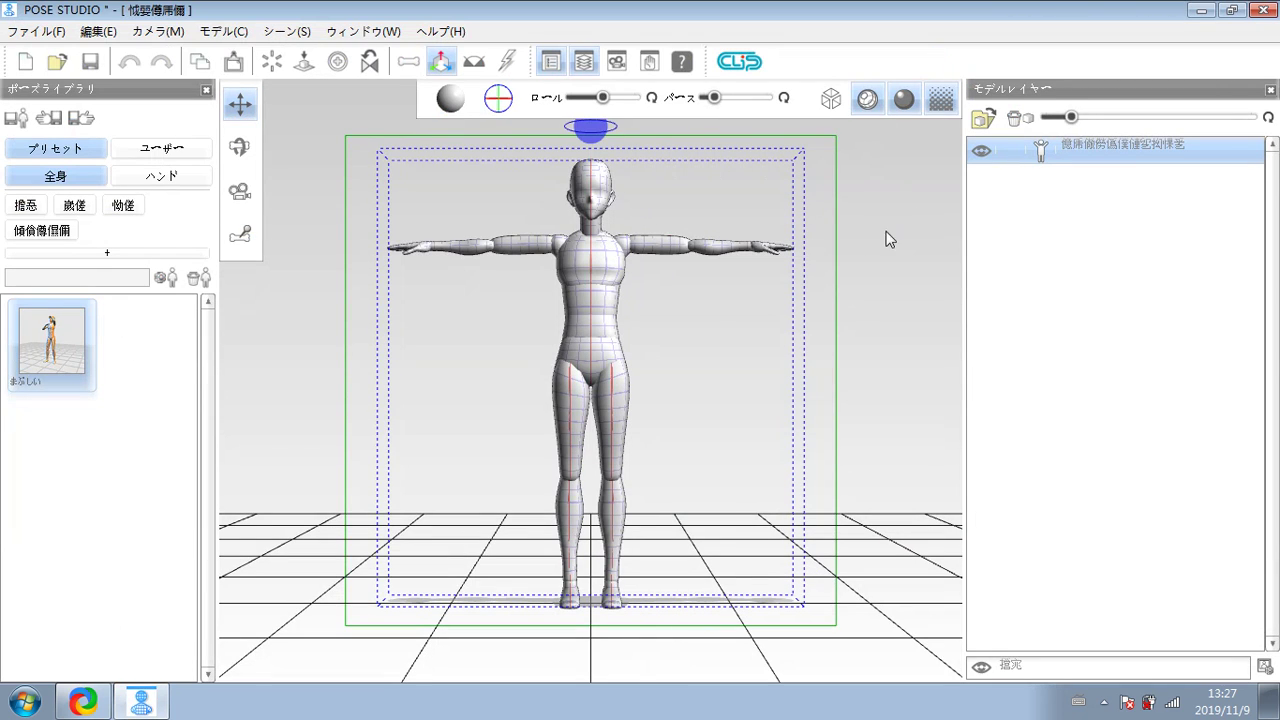
Step: Rotate both of the figure's upper arms down from the T-pose so the arms hang at its sides
scroll(686, 363, up, 4)
scroll(808, 336, down, 4)
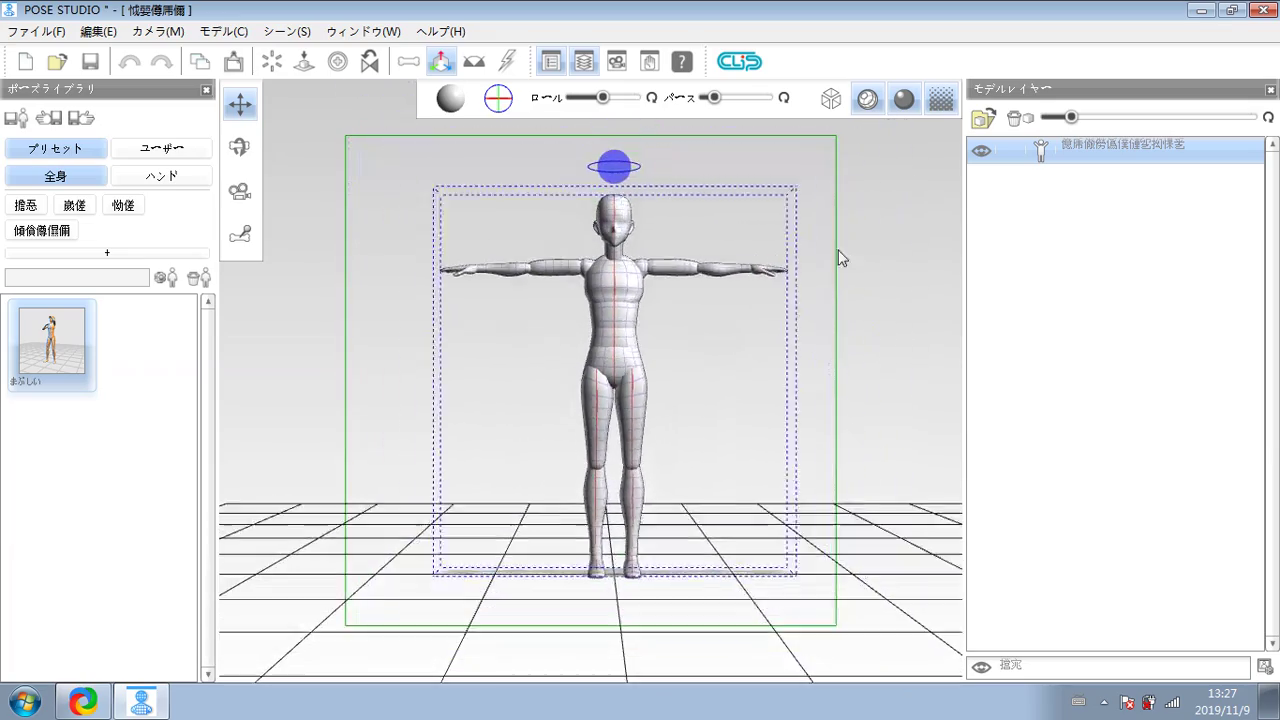
drag(890, 347, 610, 320)
click(660, 291)
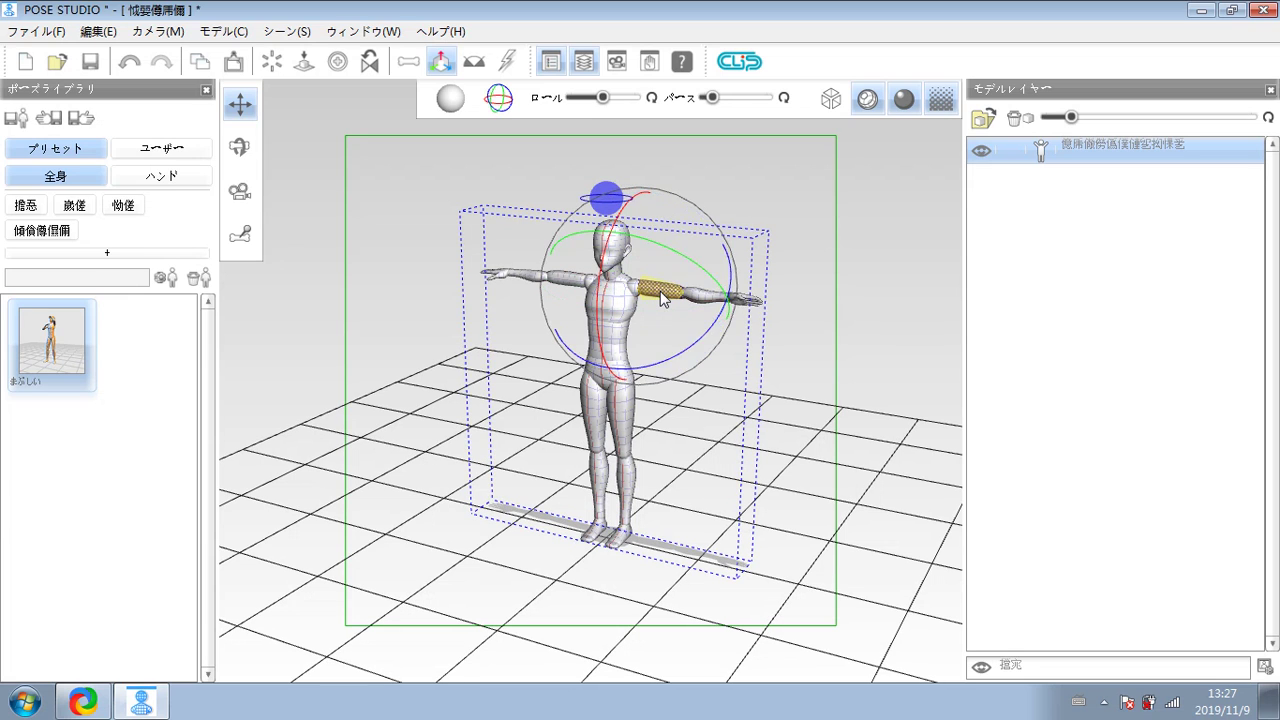
drag(727, 263, 729, 375)
click(578, 290)
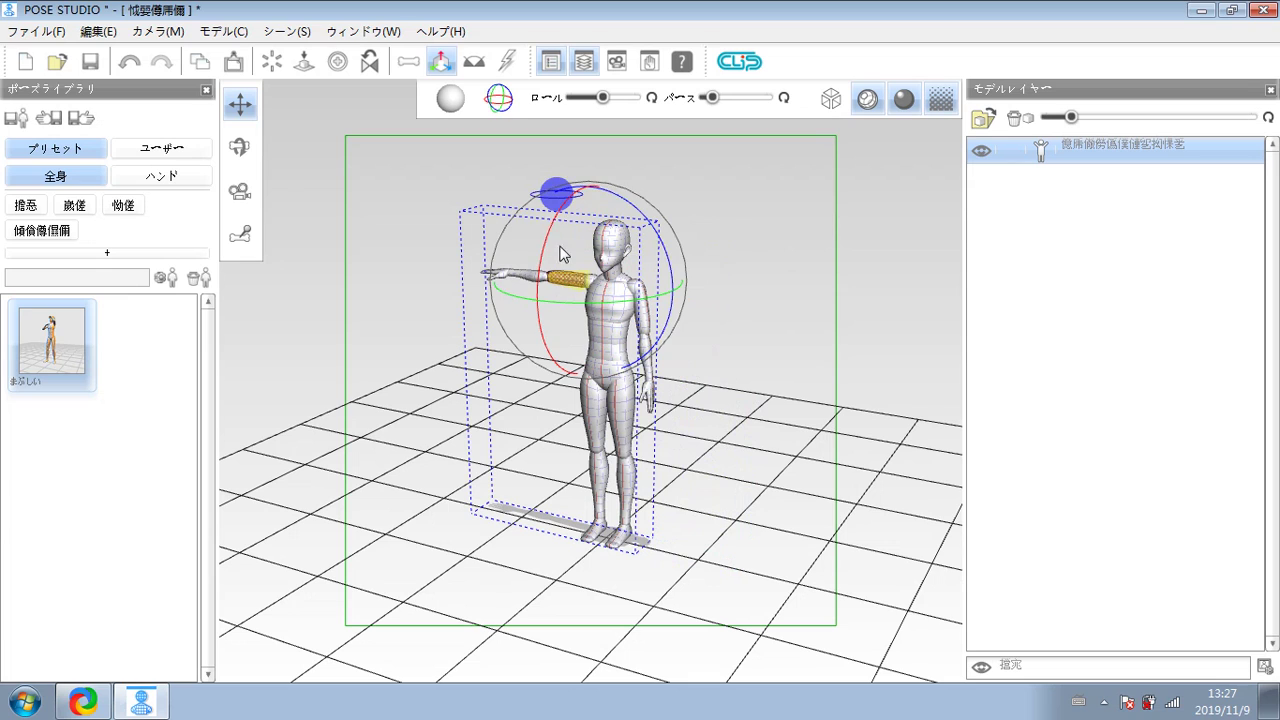
drag(628, 208, 513, 171)
Step: Rotate the figure's left thigh very slightly at the hip
click(625, 425)
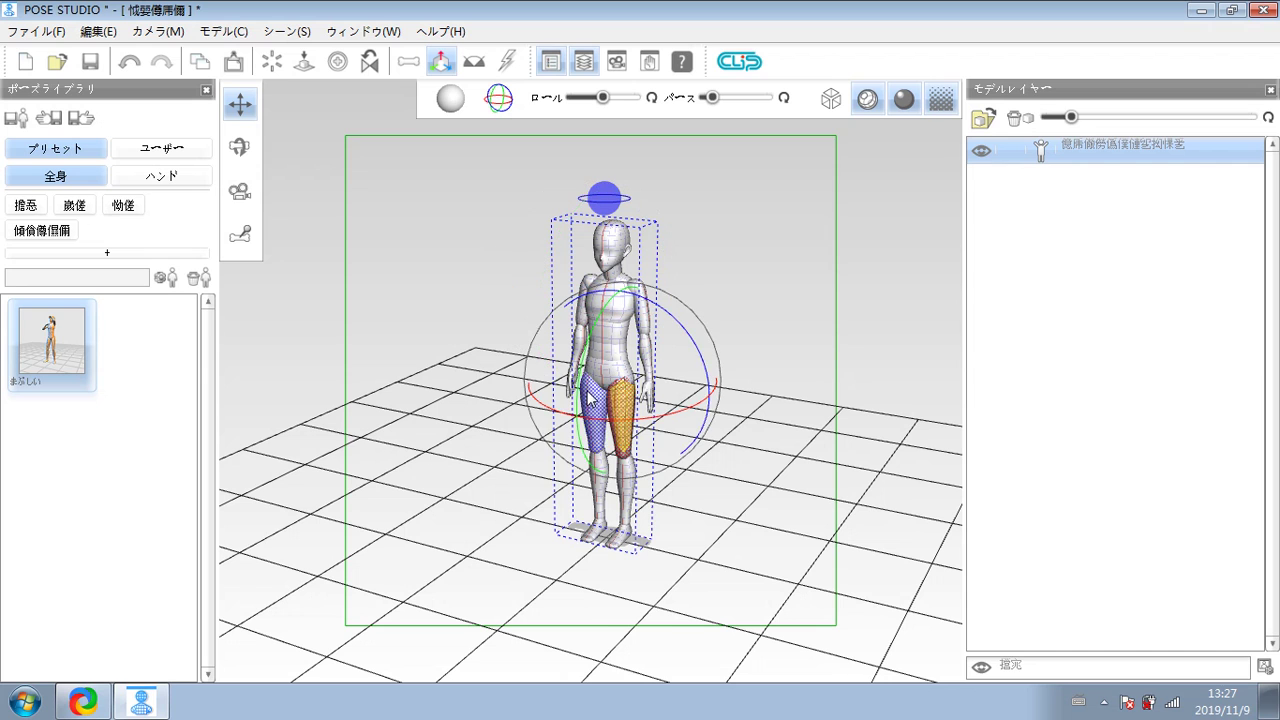
mouse_move(579, 389)
mouse_down()
mouse_move(591, 165)
mouse_move(588, 390)
mouse_up()
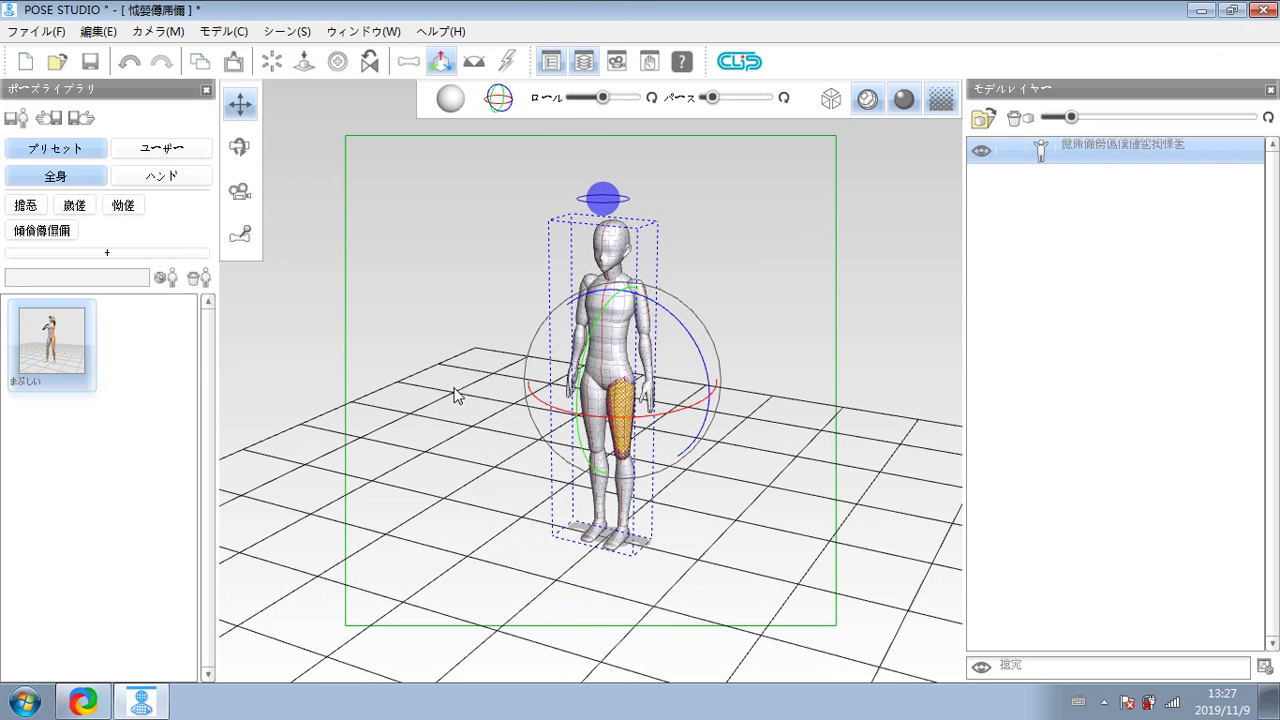
Step: Examine the standing figure from the side, back and front, at both close and far distances
drag(451, 397, 660, 325)
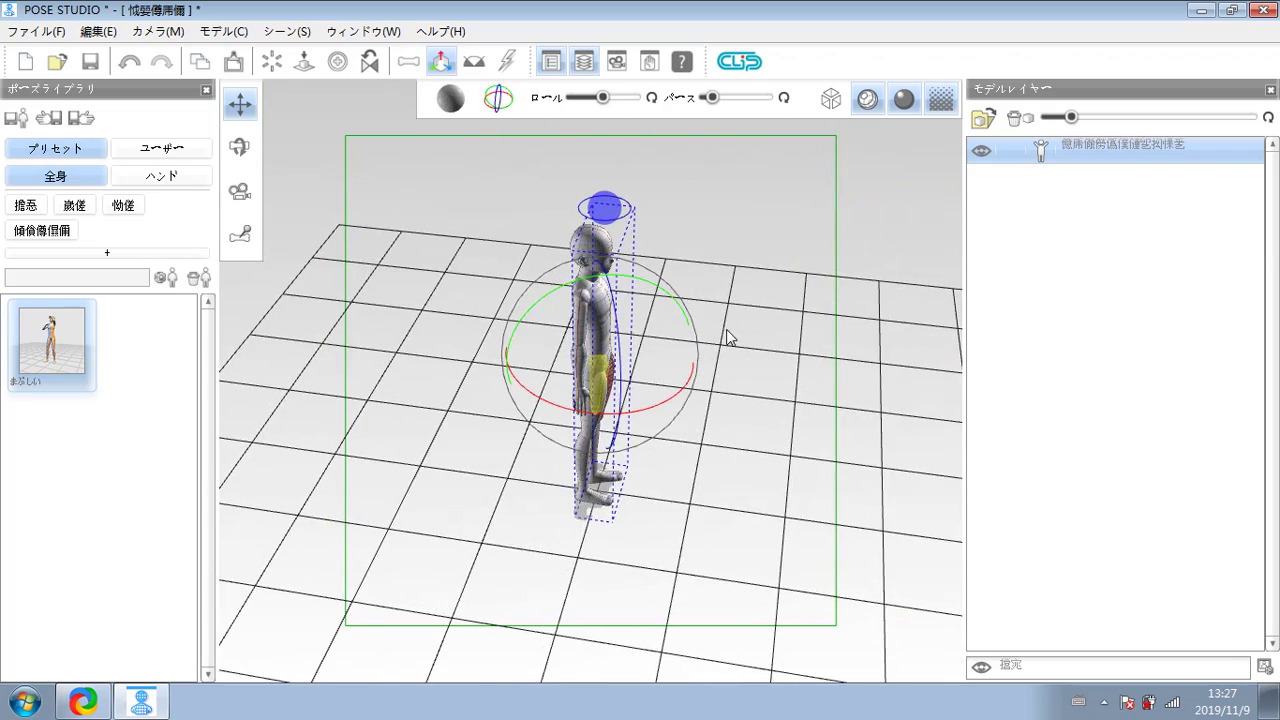
drag(762, 327, 777, 434)
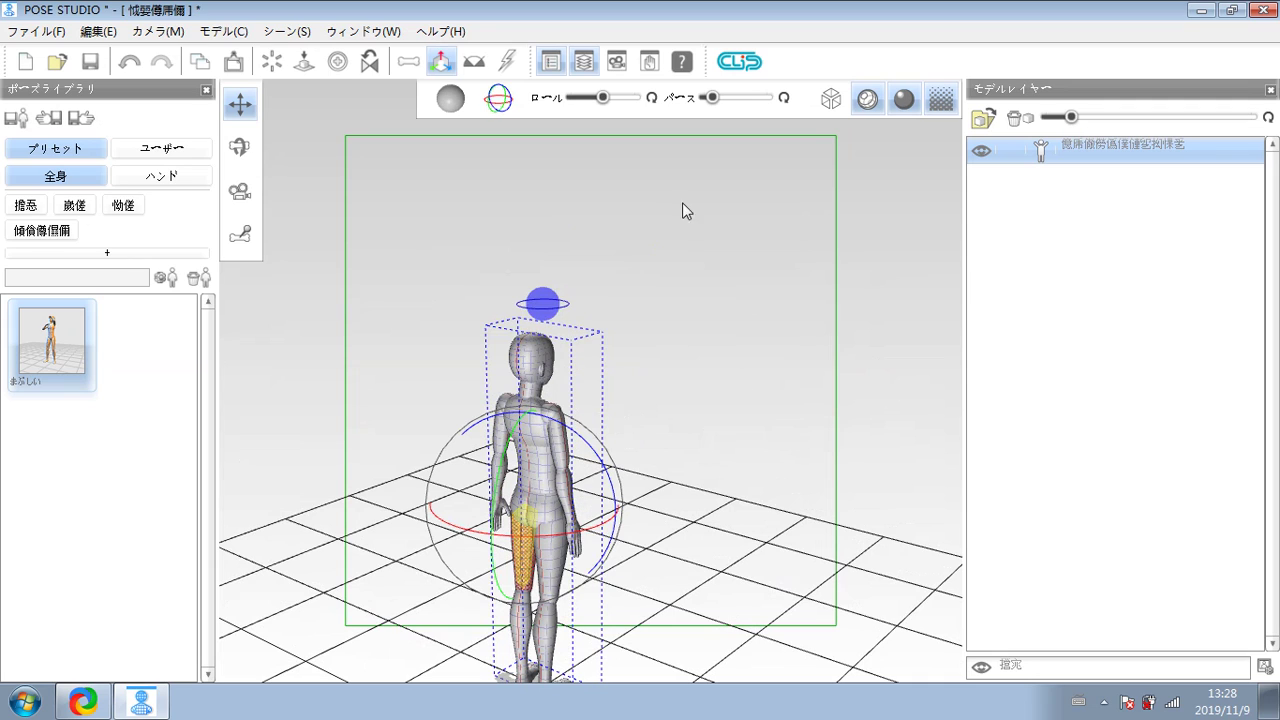
drag(780, 361, 355, 372)
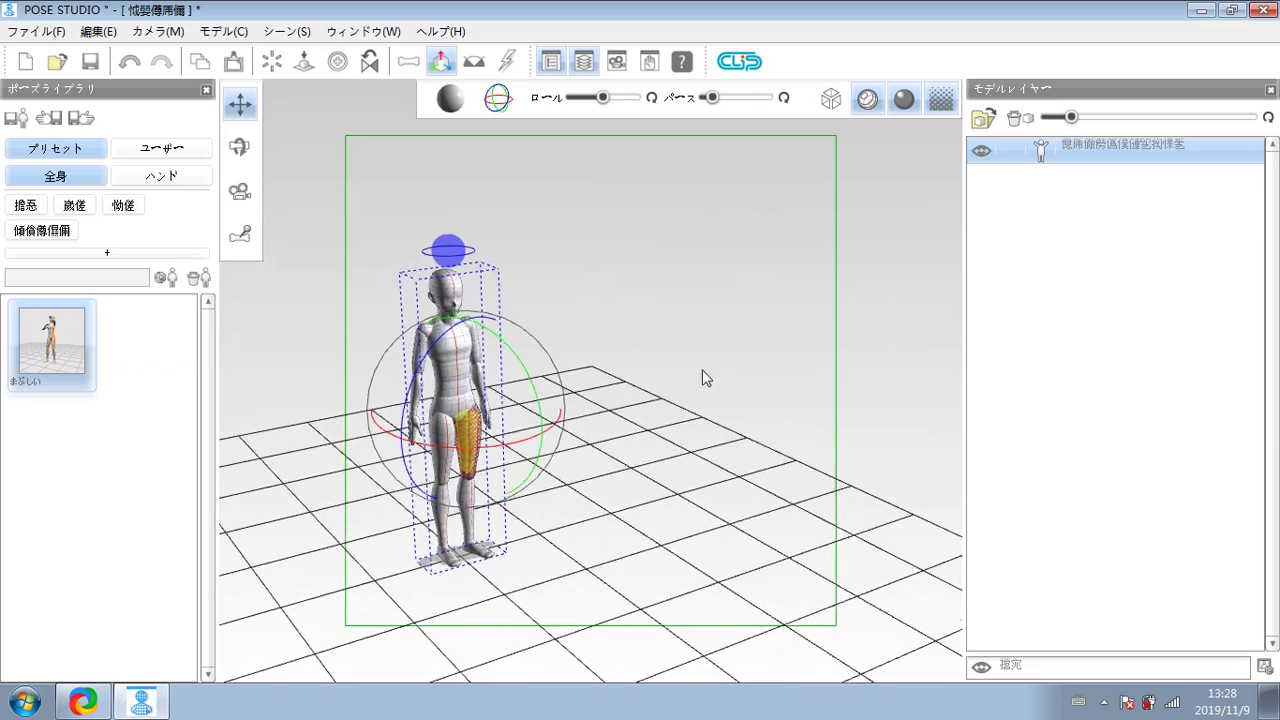
scroll(523, 551, up, 5)
scroll(700, 300, down, 8)
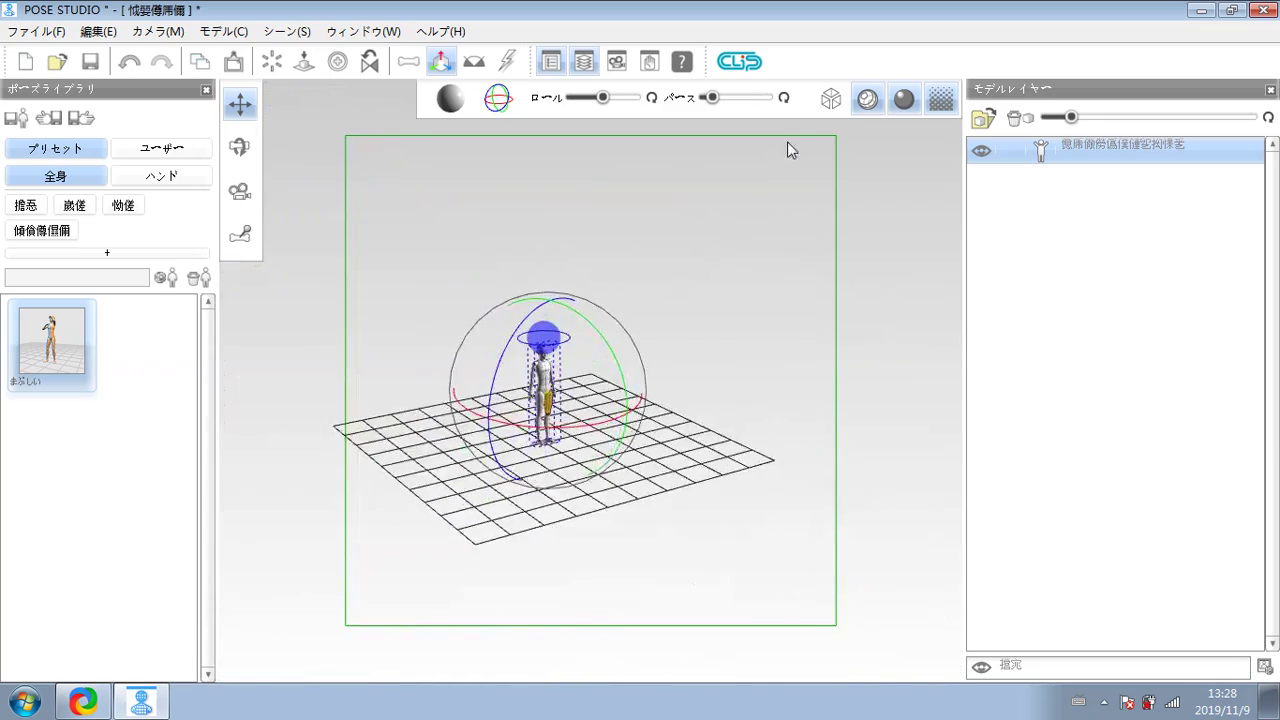
scroll(600, 366, up, 5)
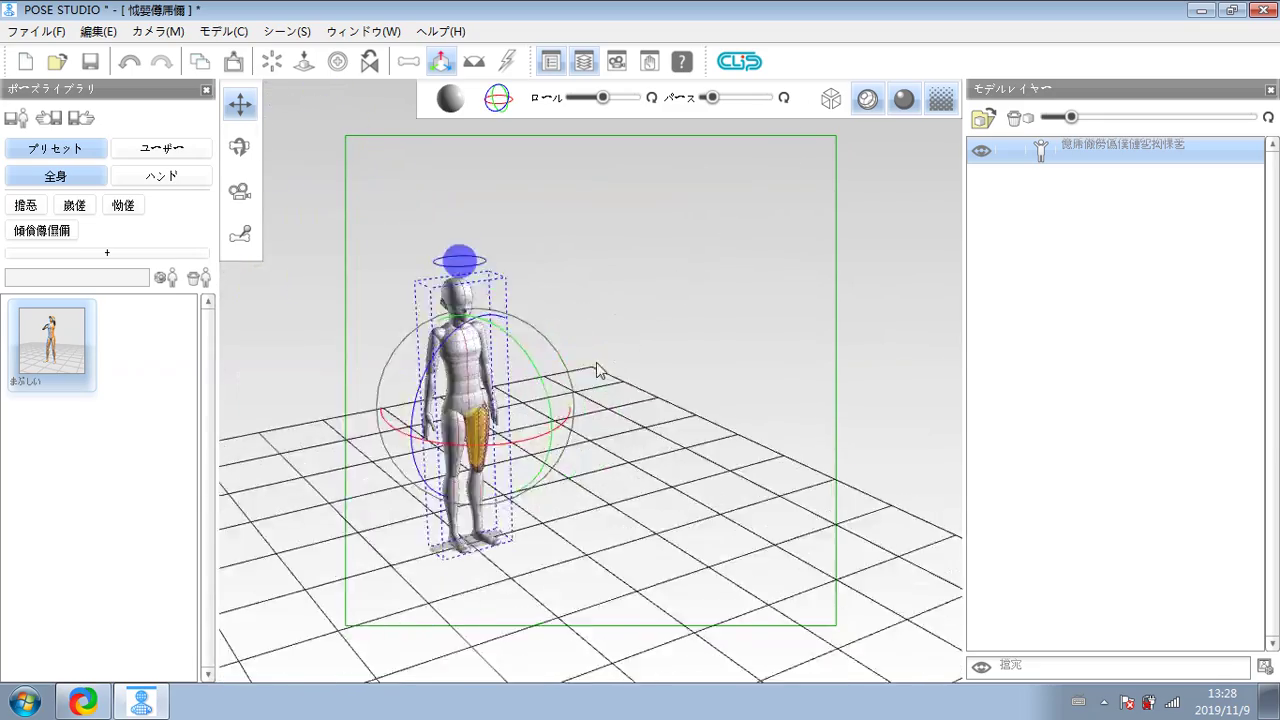
scroll(757, 151, down, 5)
scroll(458, 485, up, 5)
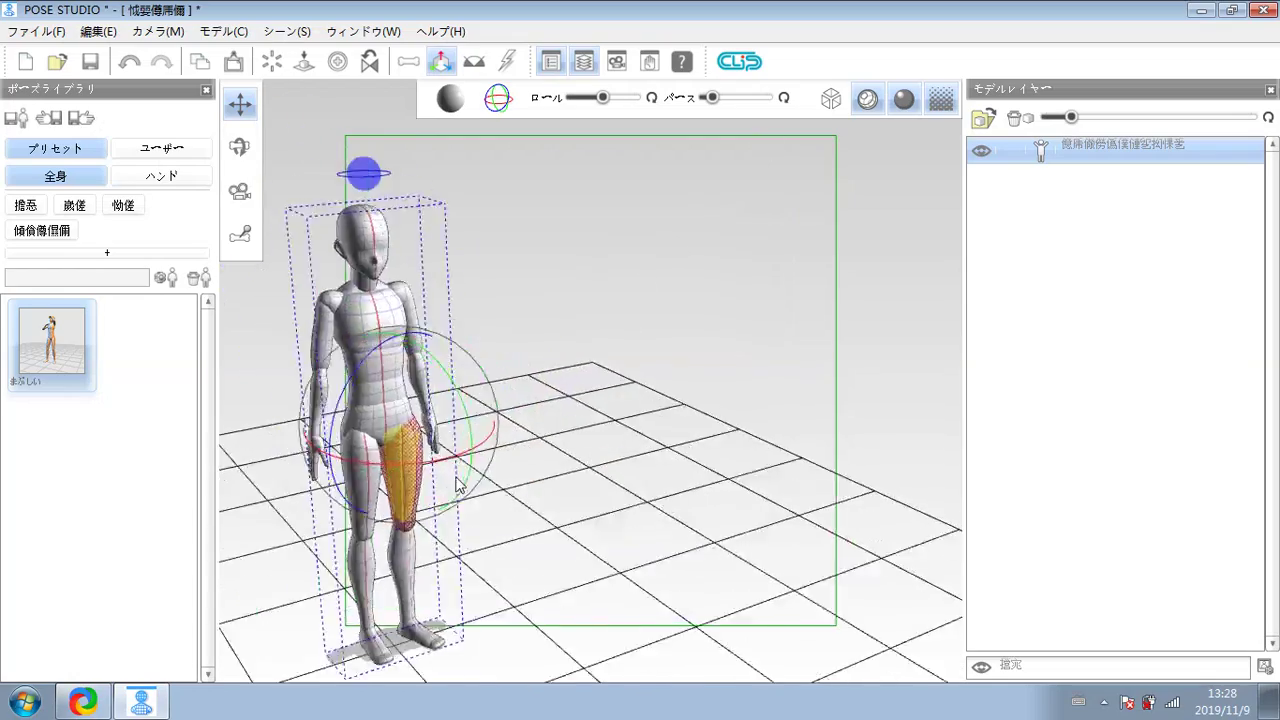
scroll(458, 485, down, 5)
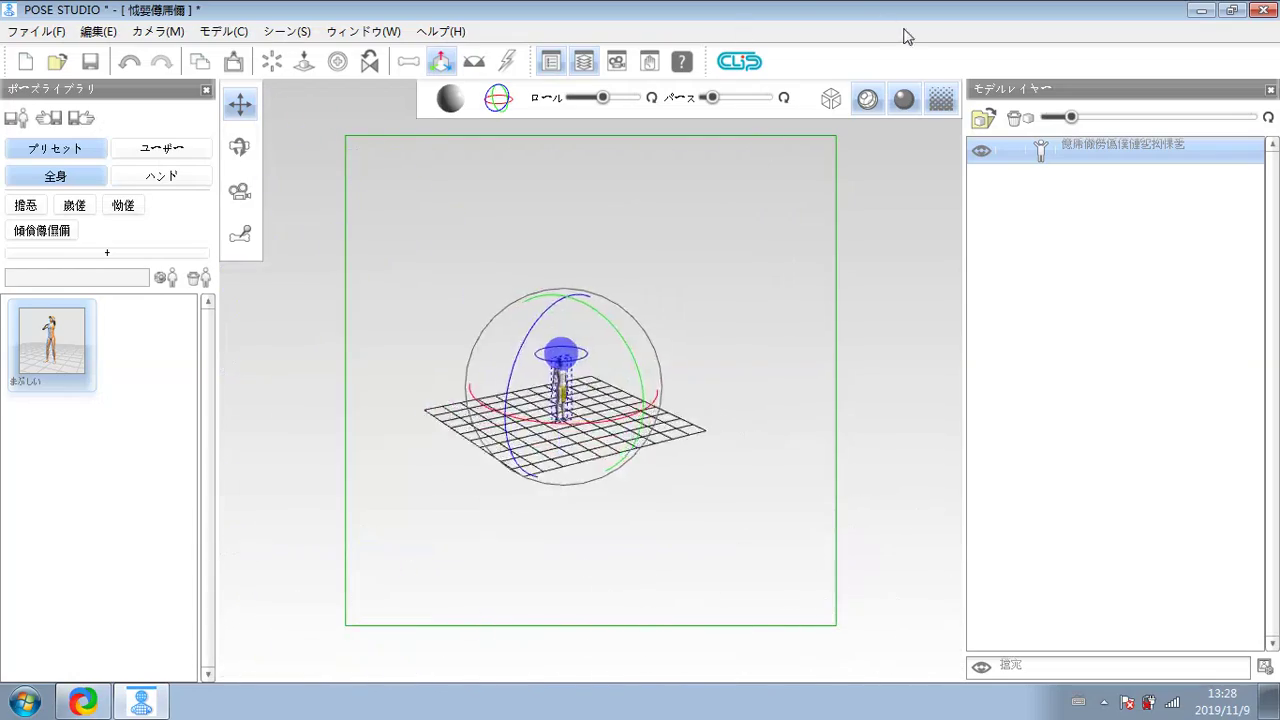
scroll(429, 566, up, 5)
scroll(548, 463, down, 3)
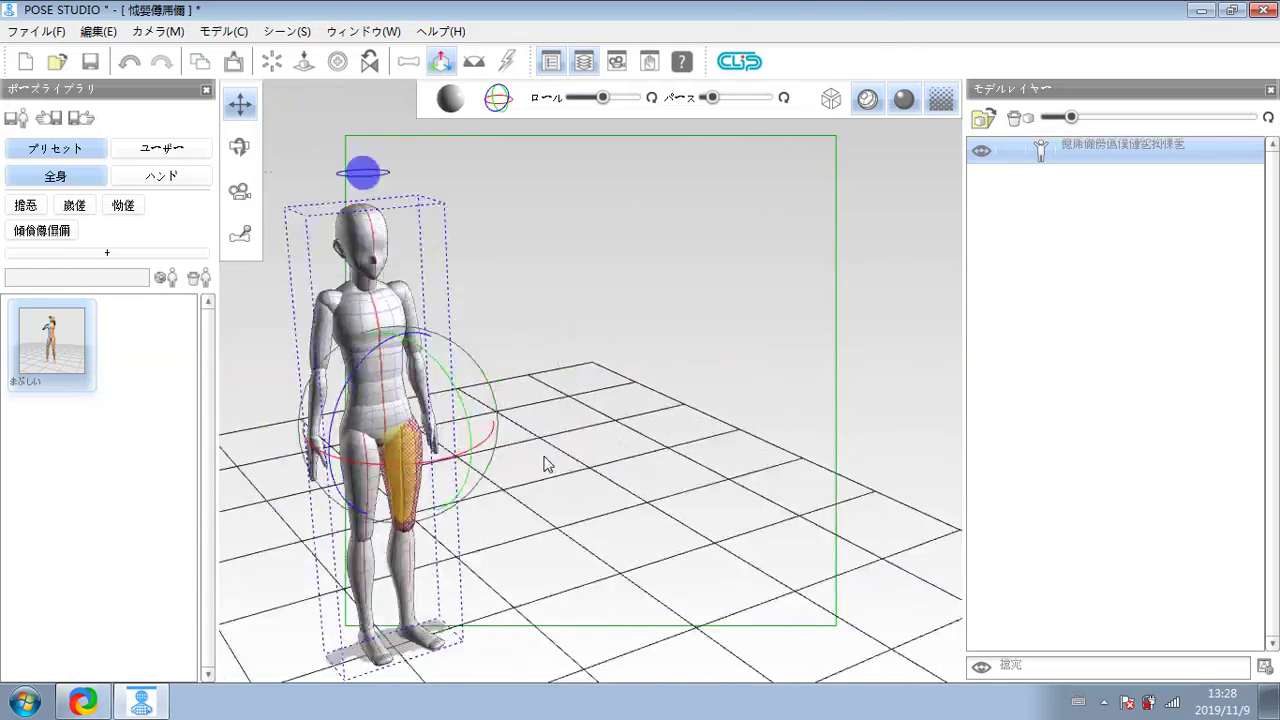
scroll(548, 463, down, 3)
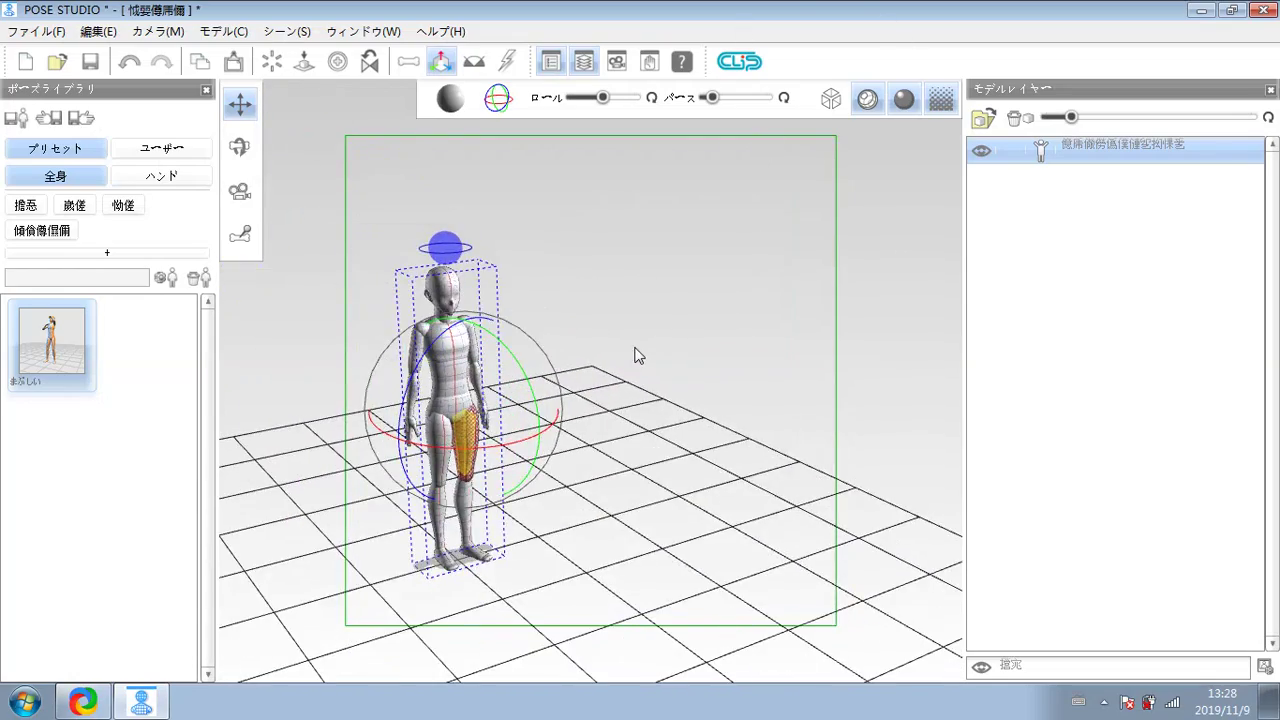
scroll(614, 374, up, 2)
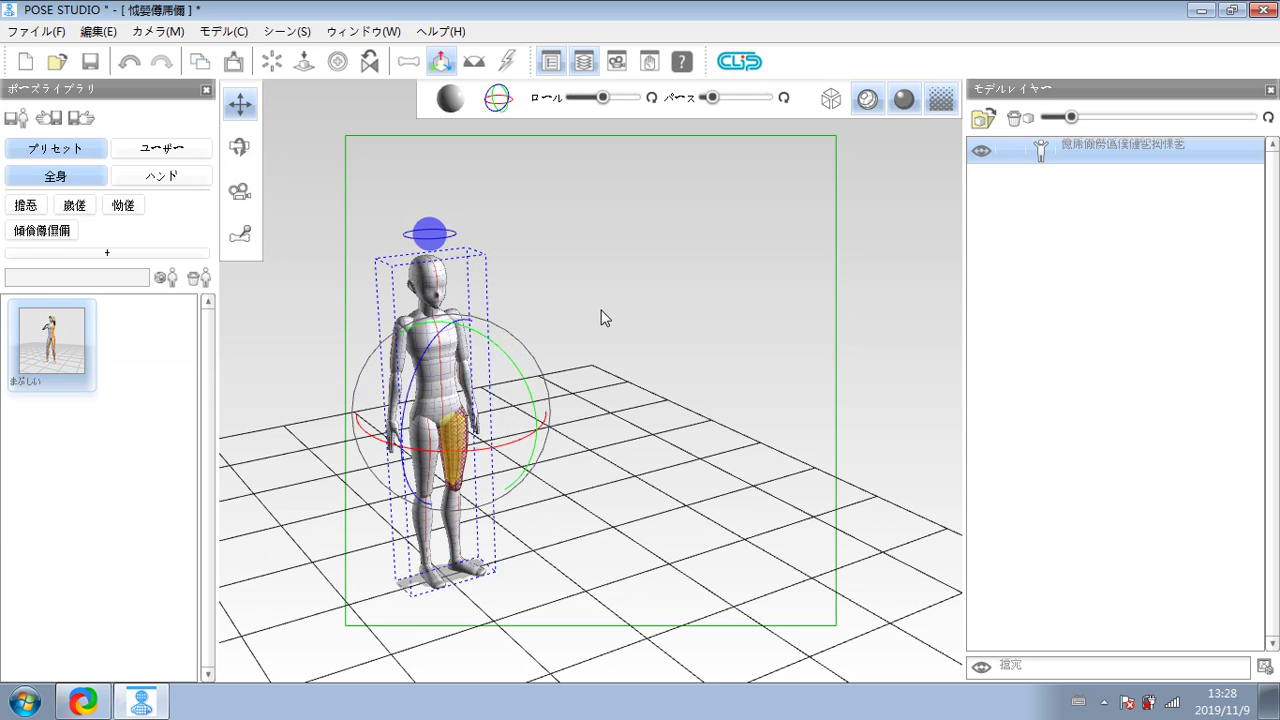
Step: Rotate the figure's chest so the upper body turns slightly relative to the hips
click(306, 394)
click(430, 335)
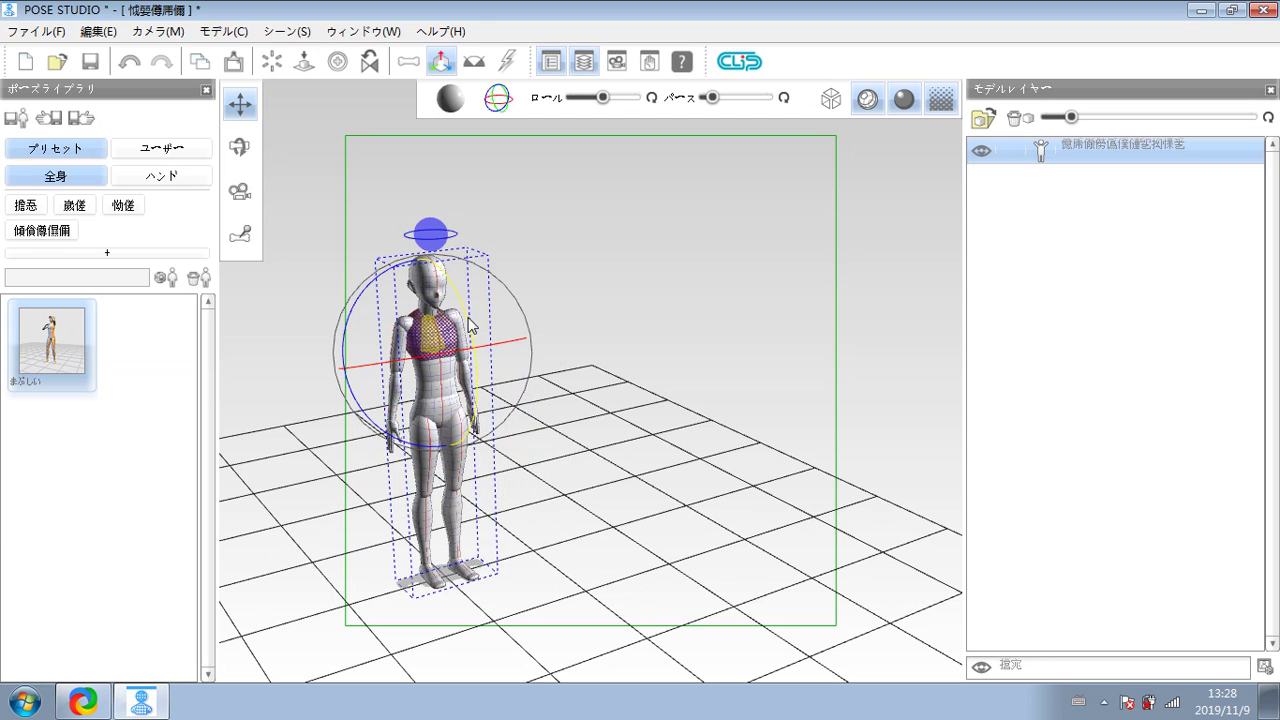
drag(470, 325, 96, 658)
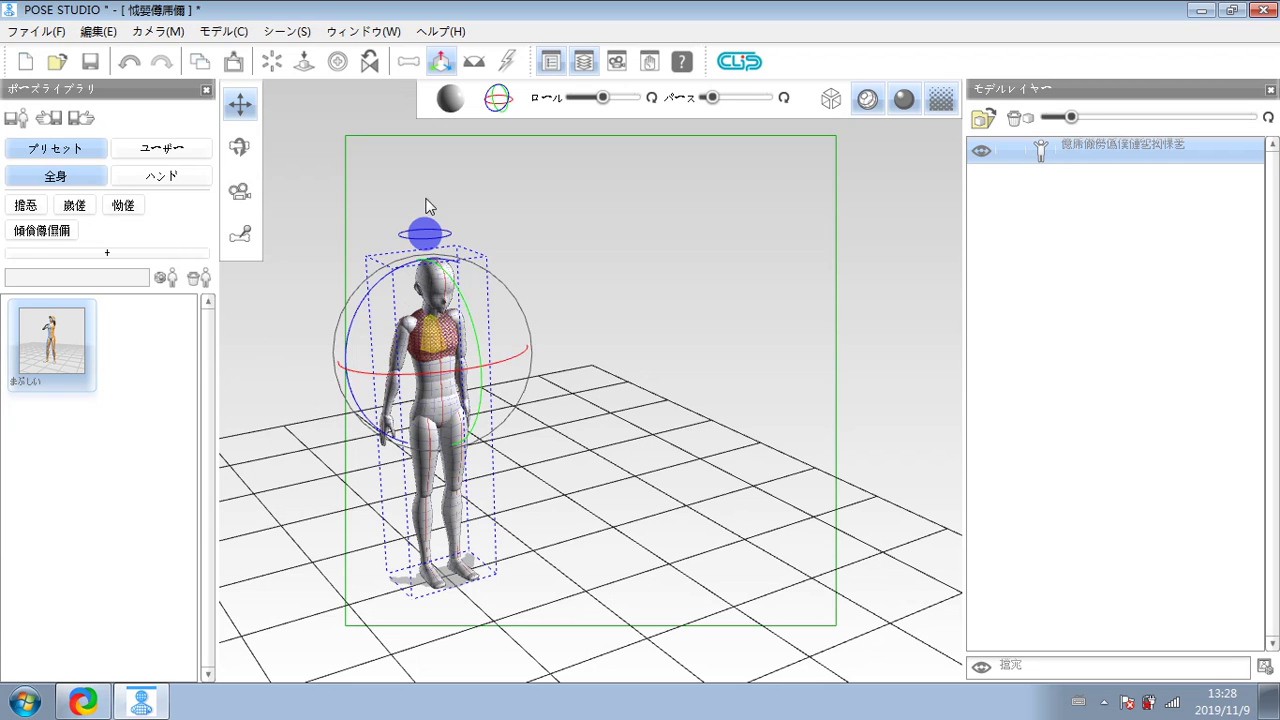
Step: Twist the figure's left lower leg slightly and rotate its left thigh a little at the hip
click(450, 470)
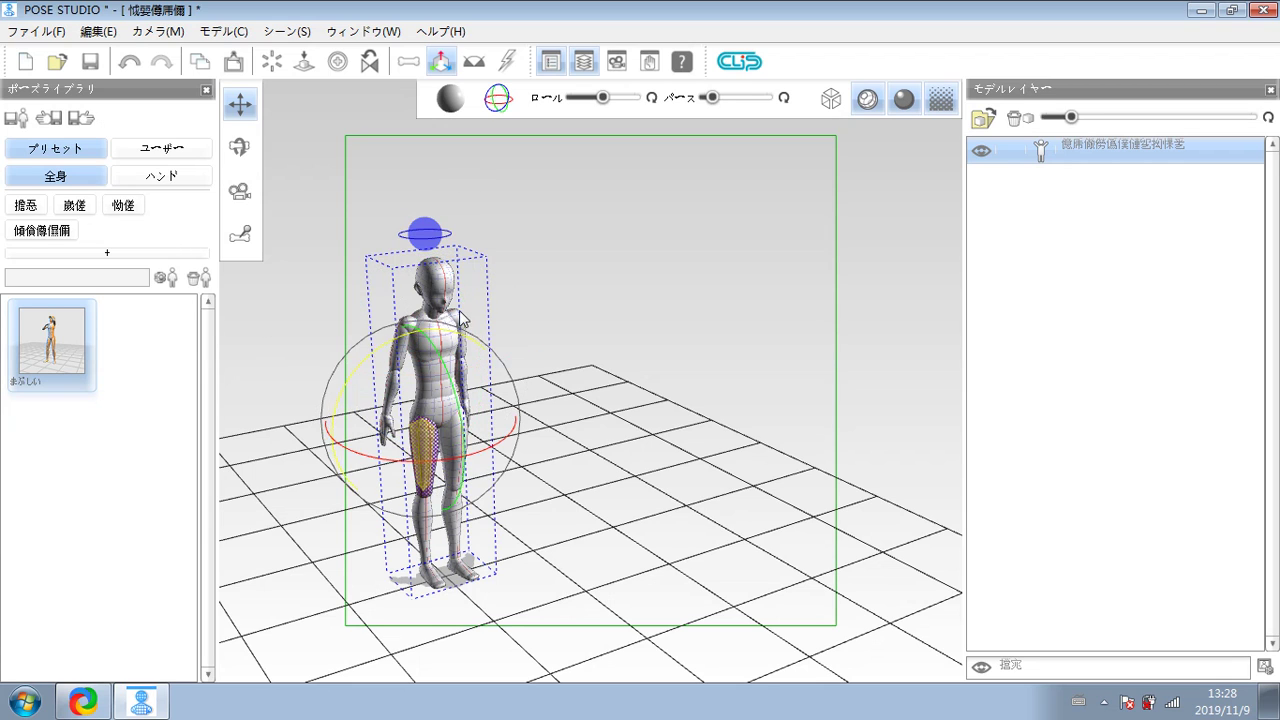
click(443, 285)
click(452, 522)
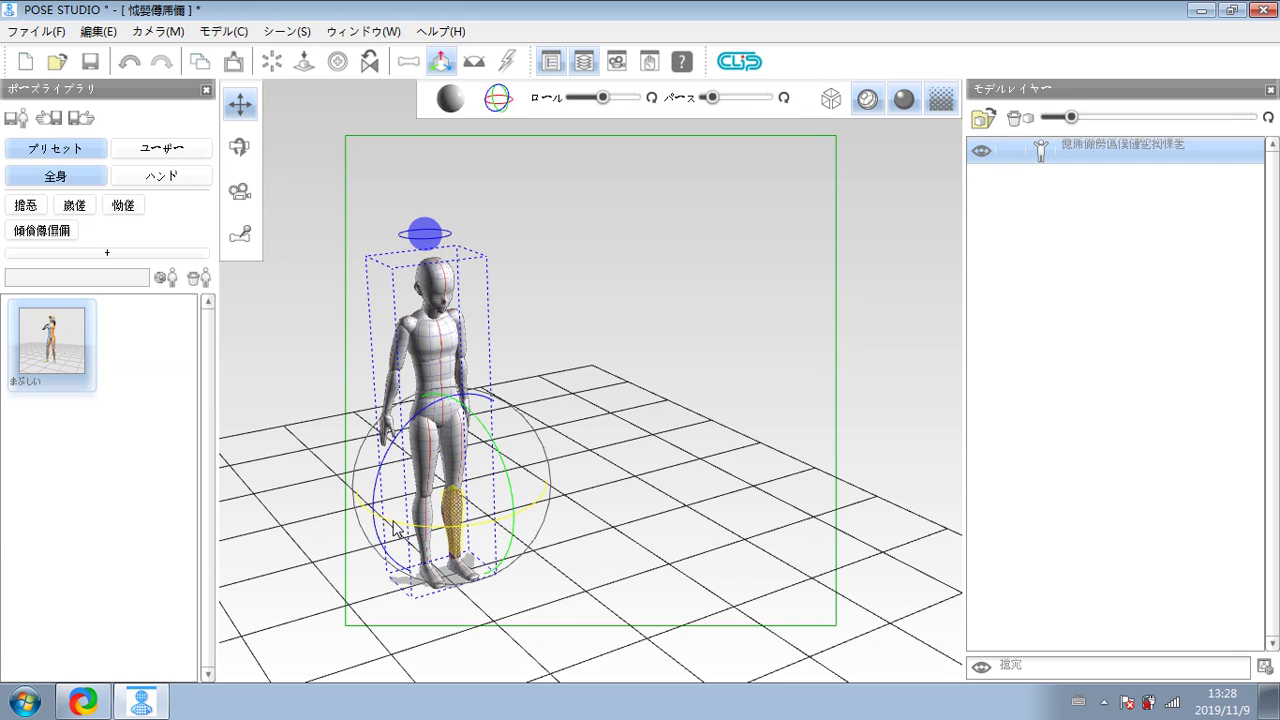
drag(397, 531, 372, 528)
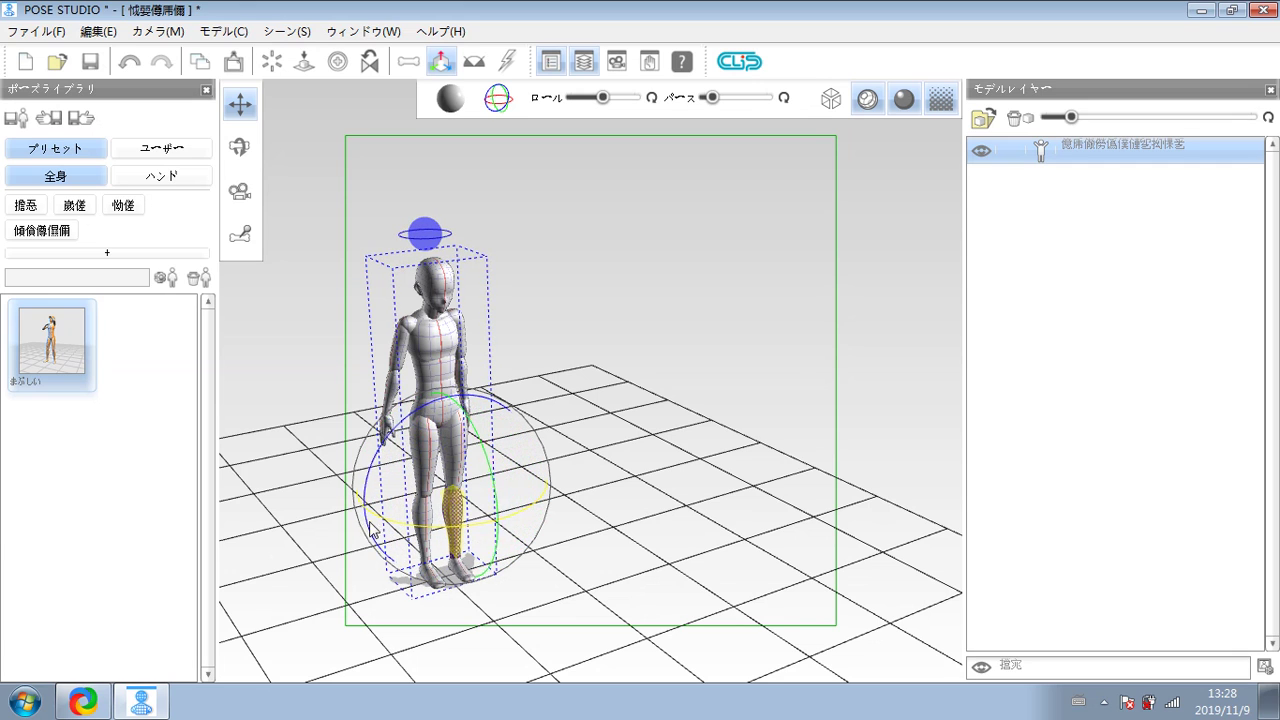
click(460, 450)
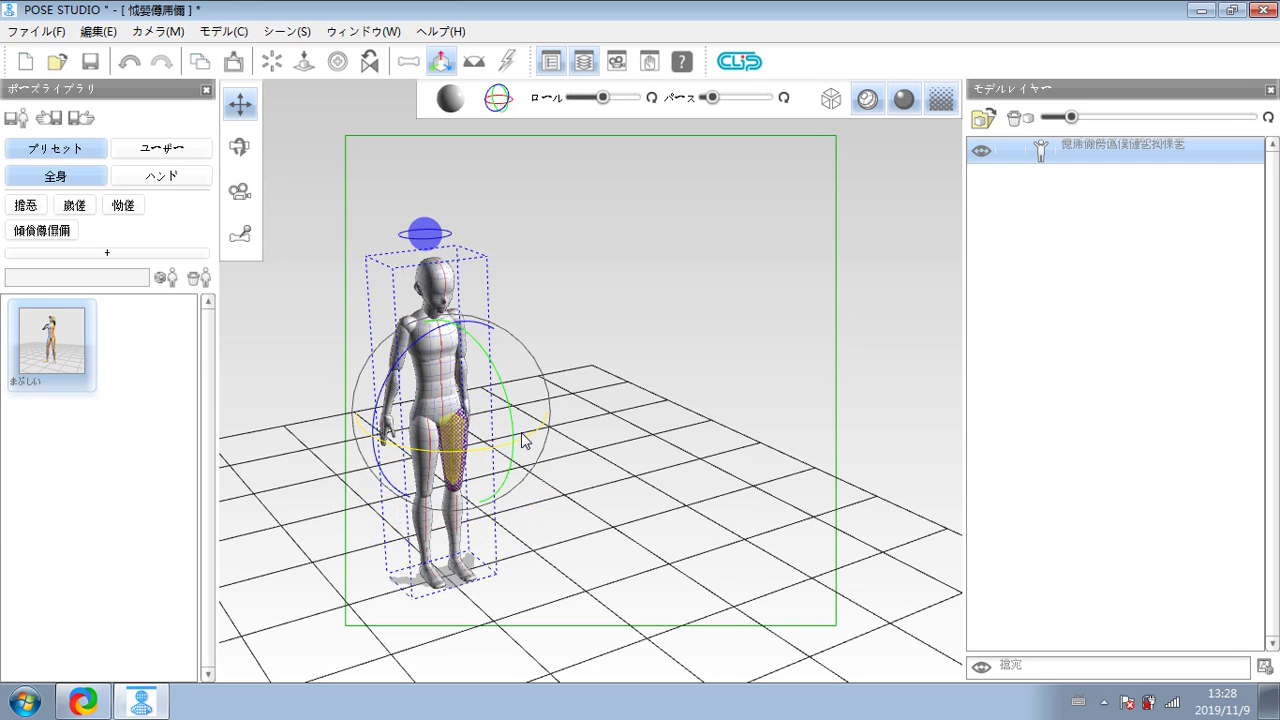
drag(522, 440, 670, 502)
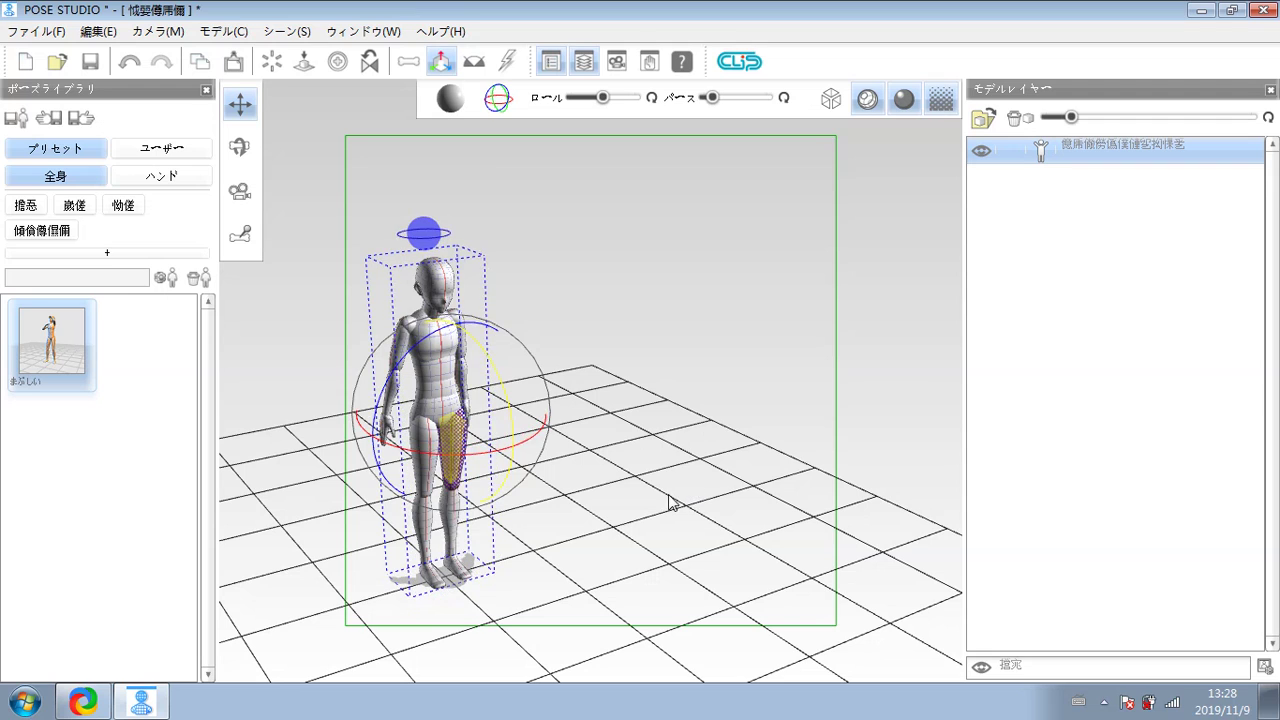
Step: Turn the figure's chest further toward its left, carrying the head and arms with it
click(672, 470)
click(445, 345)
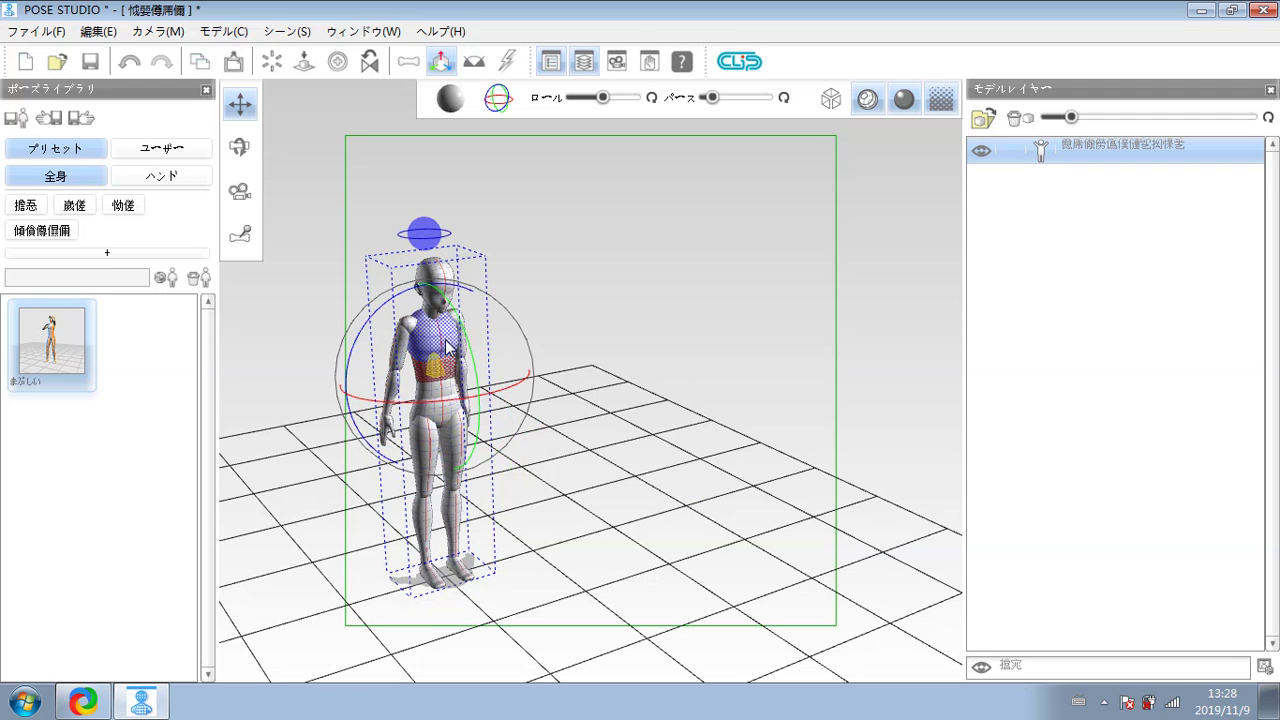
click(445, 345)
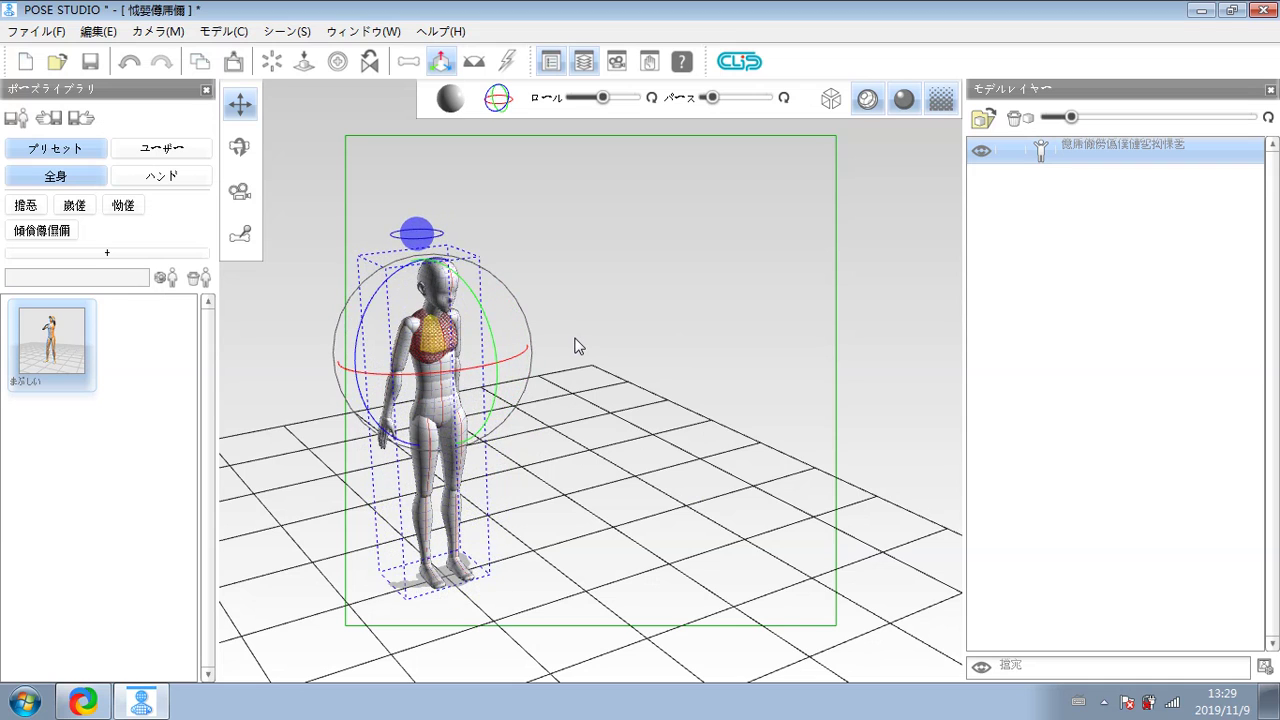
drag(574, 346, 620, 358)
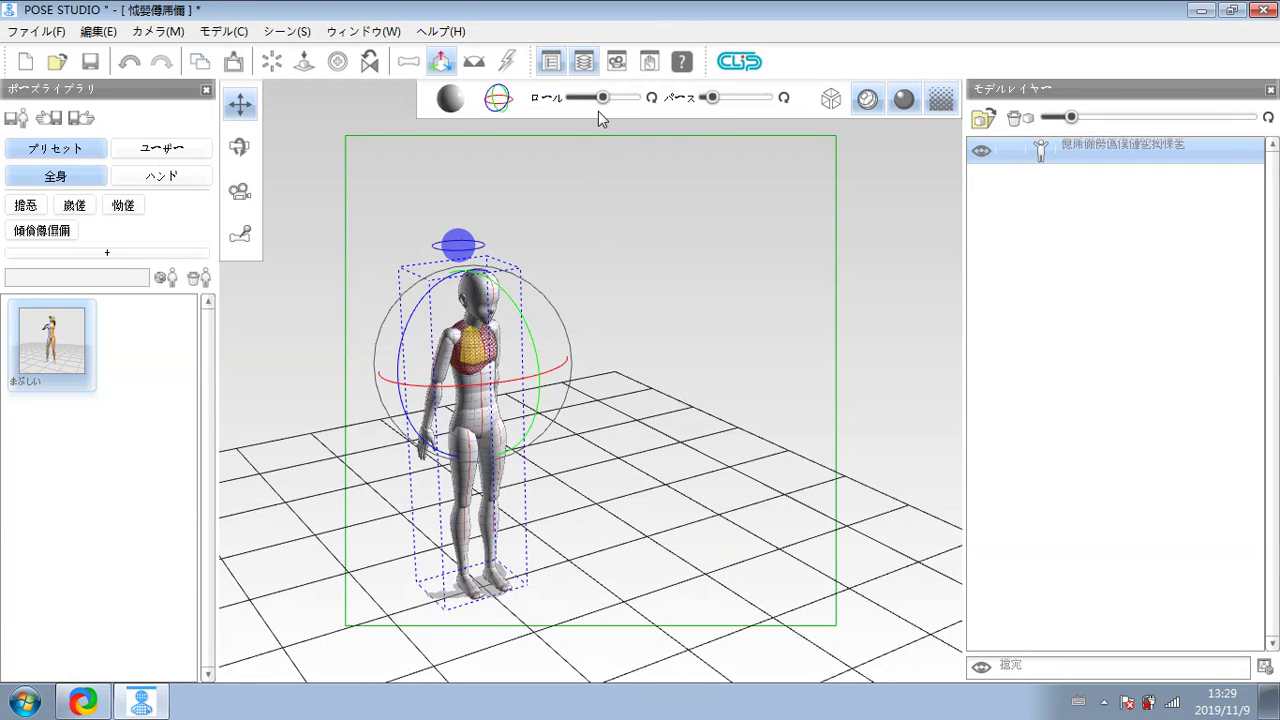
Step: Tilt the view slightly with the camera roll
drag(598, 111, 600, 104)
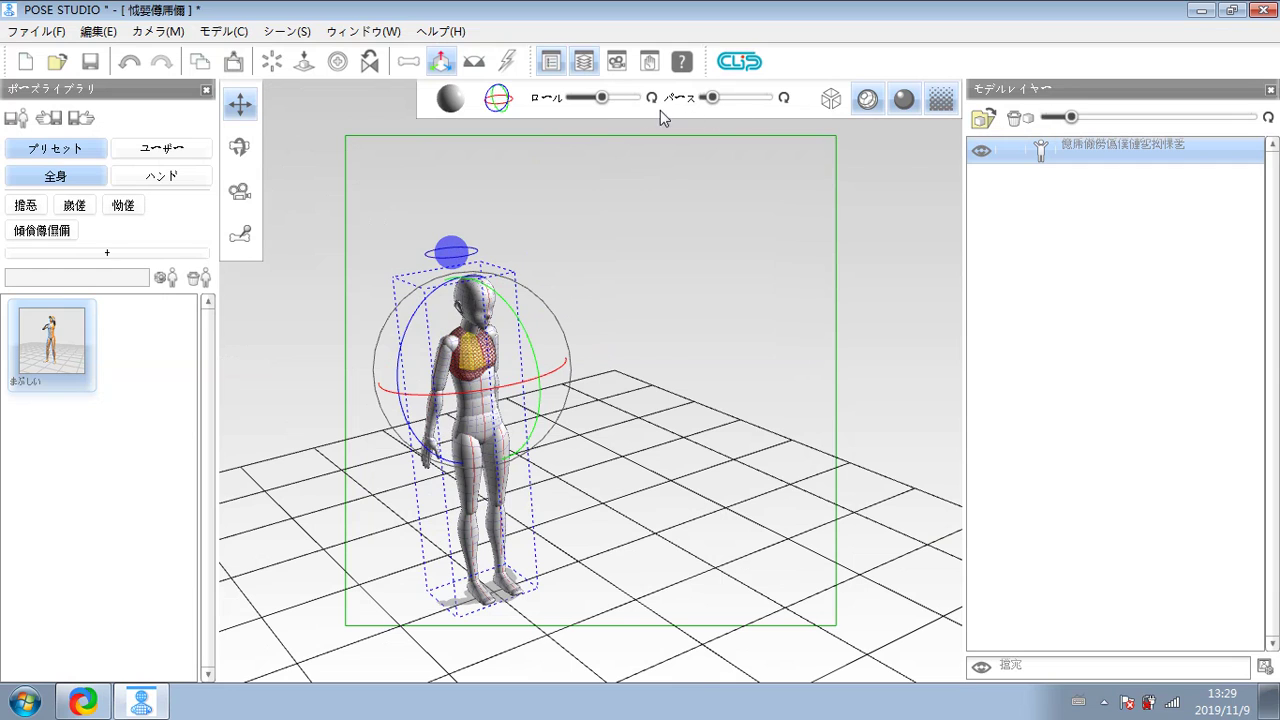
drag(605, 97, 608, 102)
drag(646, 318, 740, 420)
Step: Exaggerate the camera perspective strongly, then lower it to a moderate strength while checking the figure from low and high angles
drag(707, 99, 749, 143)
drag(738, 328, 505, 140)
drag(597, 105, 591, 104)
drag(794, 403, 430, 455)
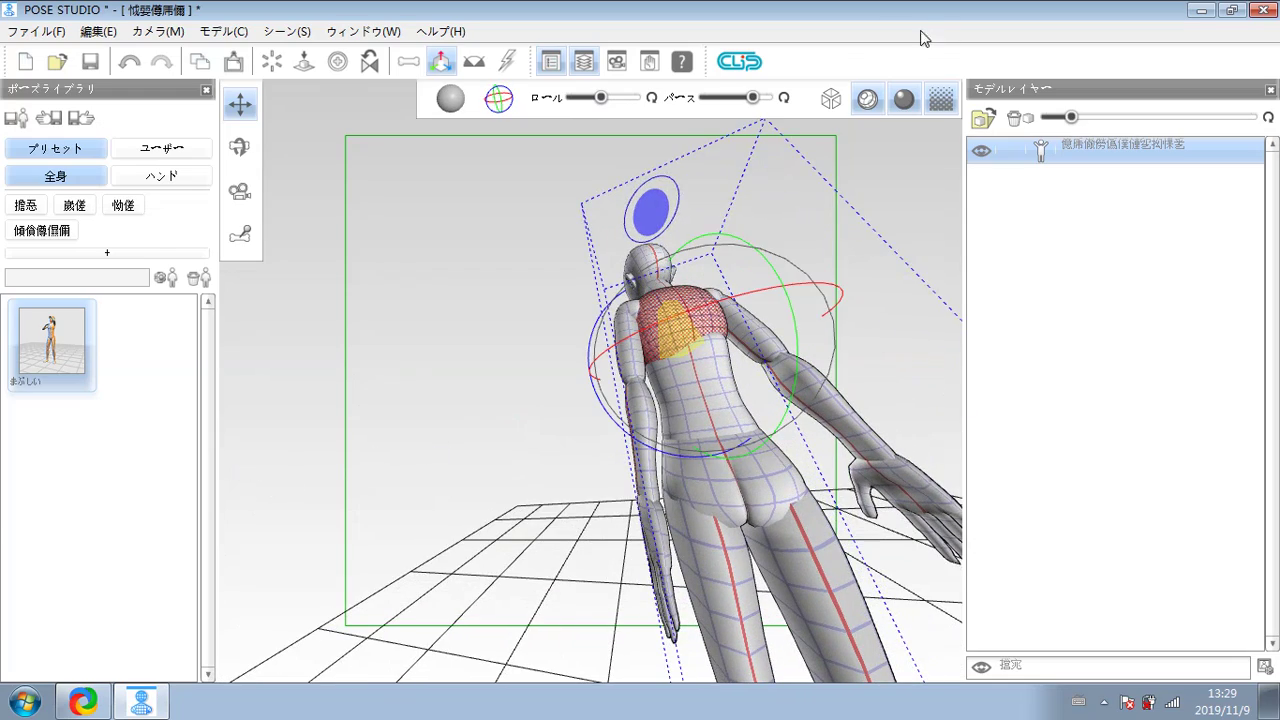
drag(753, 97, 727, 110)
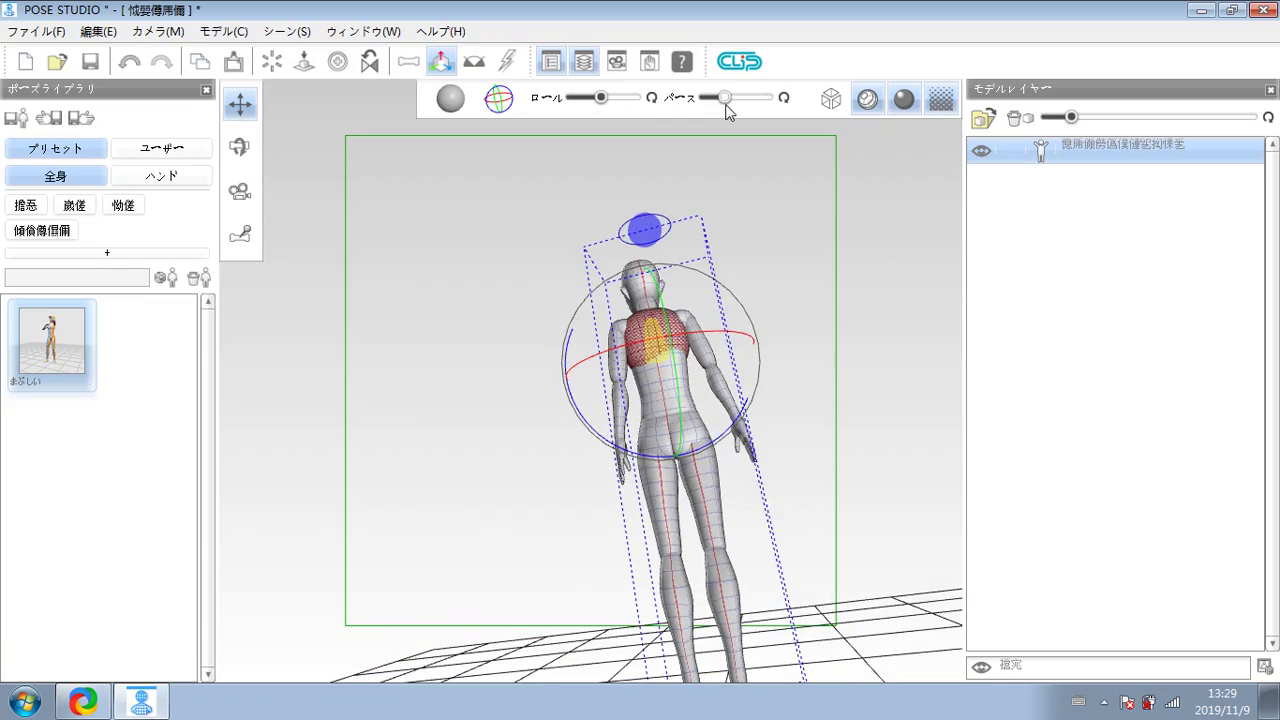
drag(822, 173, 510, 480)
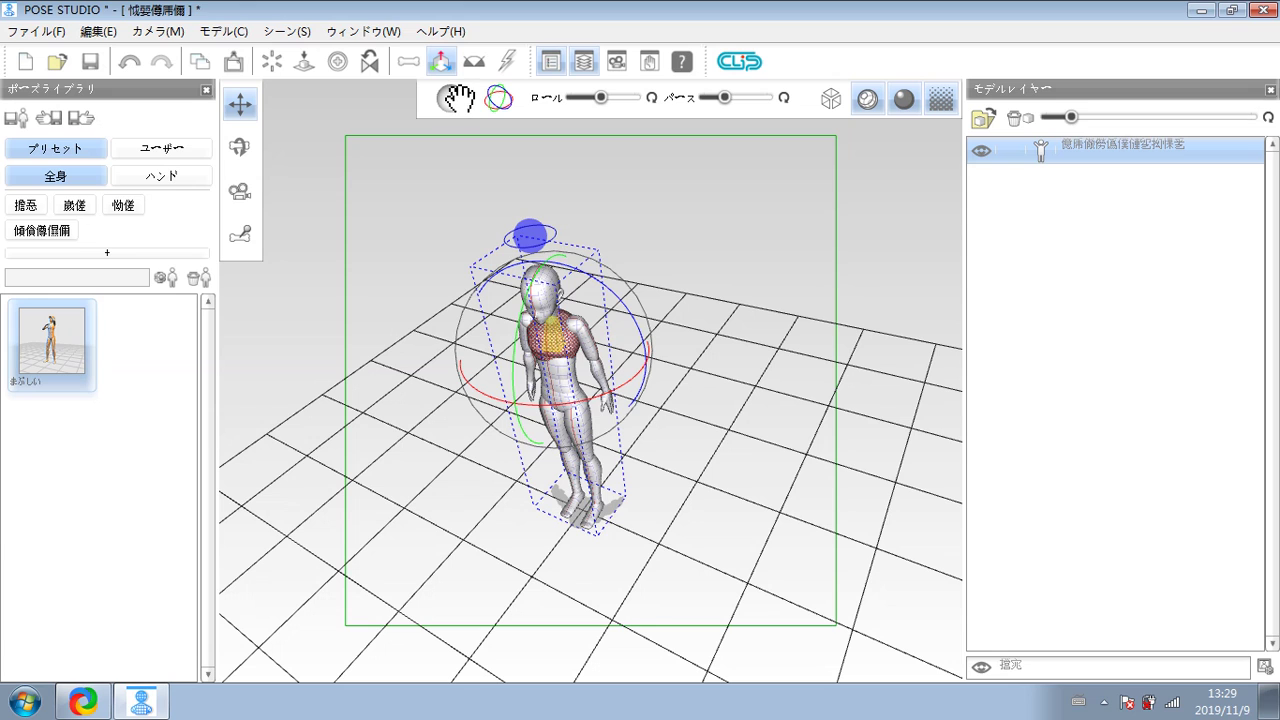
Step: Adjust the light direction on the figure and deselect its chest
mouse_move(457, 96)
mouse_down()
mouse_move(397, 149)
mouse_move(449, 80)
mouse_move(410, 110)
mouse_move(478, 110)
mouse_move(409, 114)
mouse_move(471, 106)
mouse_move(458, 104)
mouse_up()
click(357, 268)
drag(404, 467, 632, 188)
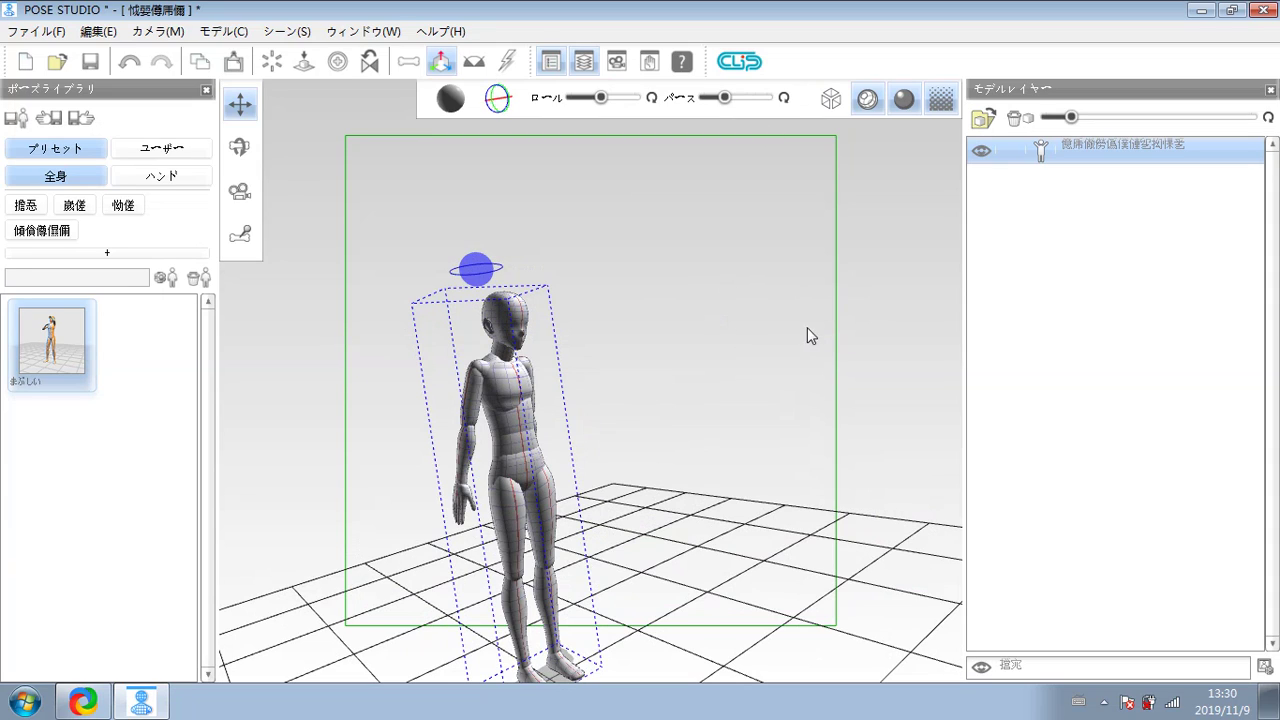
Step: Reduce the figure's overall size slightly
click(180, 490)
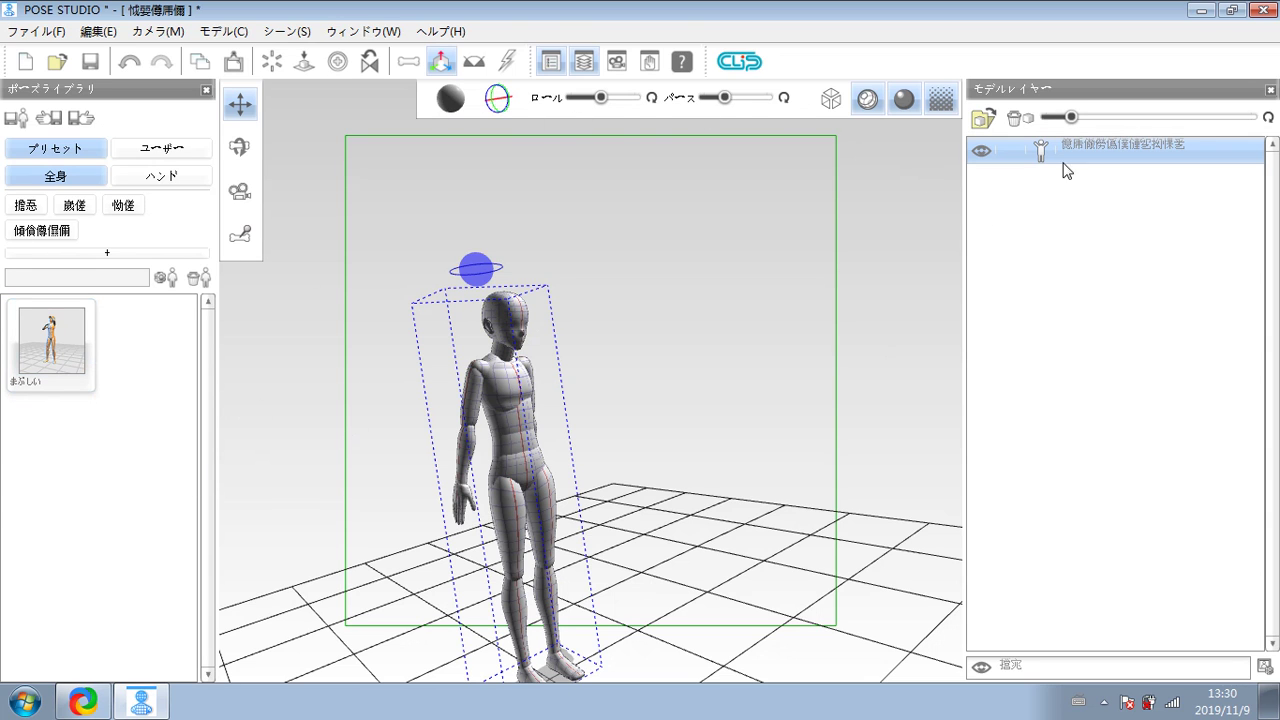
mouse_move(1070, 118)
mouse_down()
mouse_move(1060, 123)
mouse_move(1106, 126)
mouse_move(1056, 133)
mouse_move(1094, 120)
mouse_move(1051, 120)
mouse_move(1070, 119)
mouse_up()
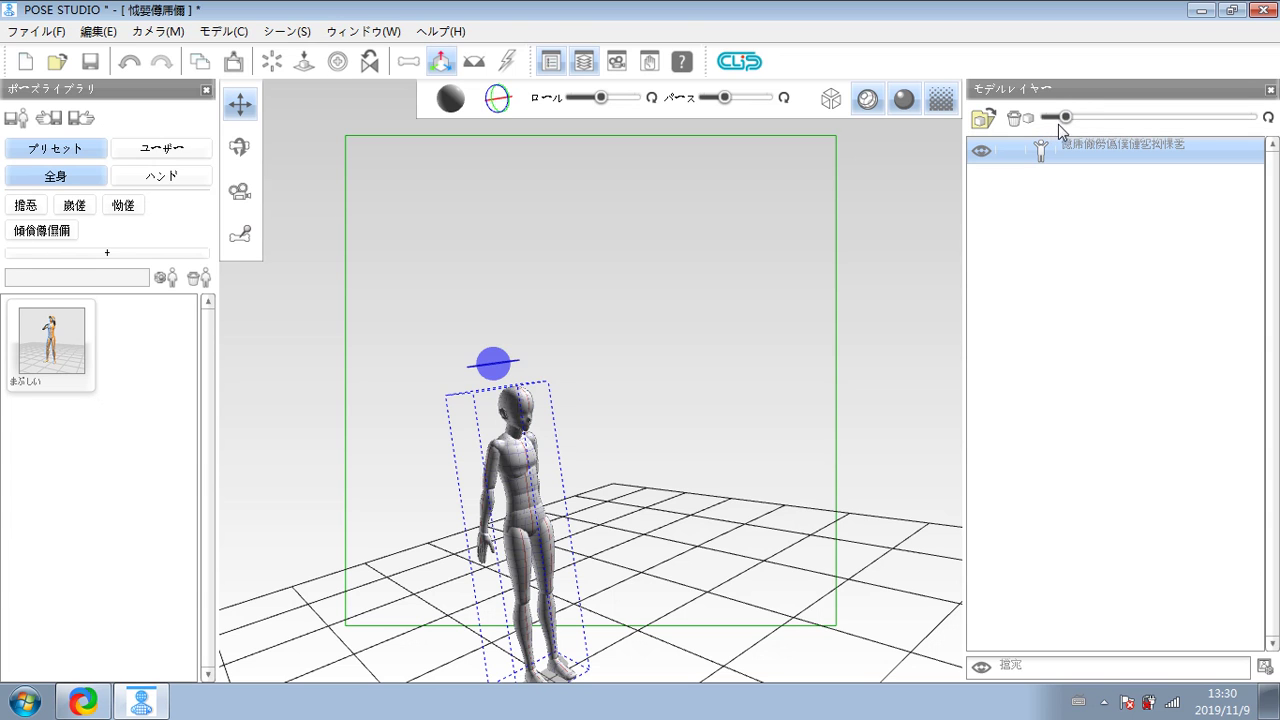
drag(1068, 122, 1071, 125)
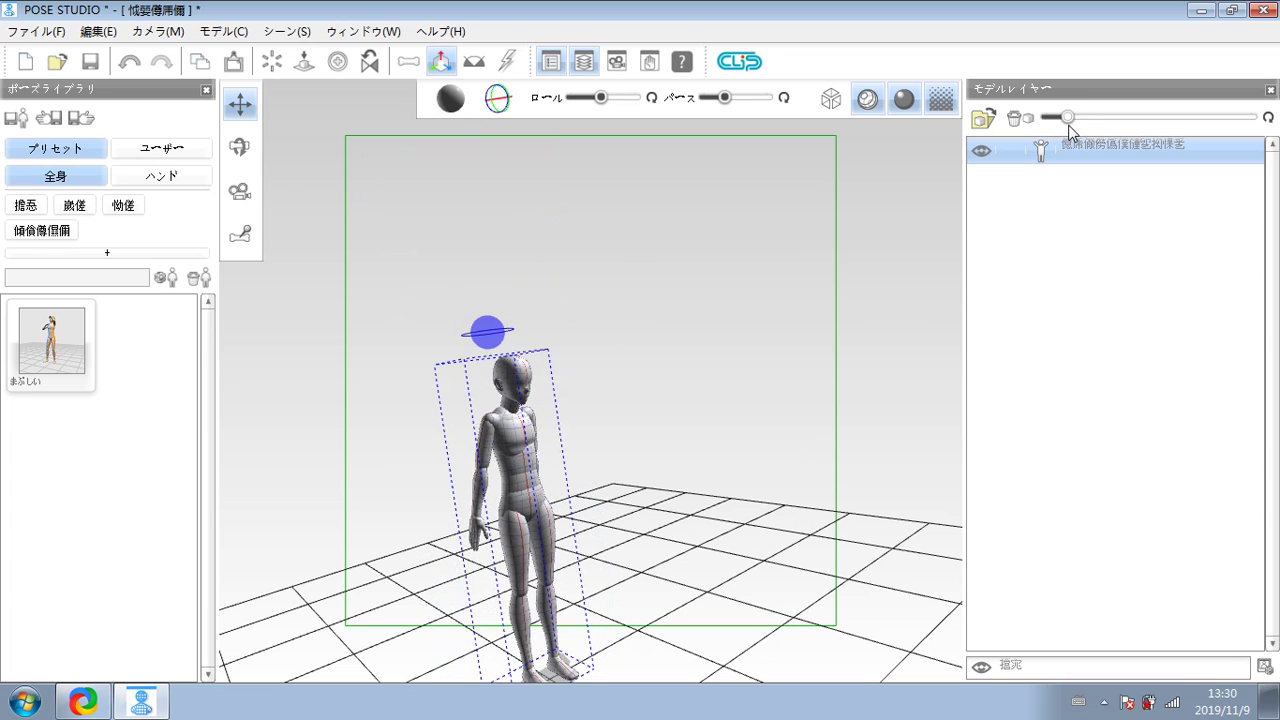
Step: Hide the object manipulator and try selecting the figure's chest, head and hips individually before clearing the selection
click(441, 74)
click(515, 430)
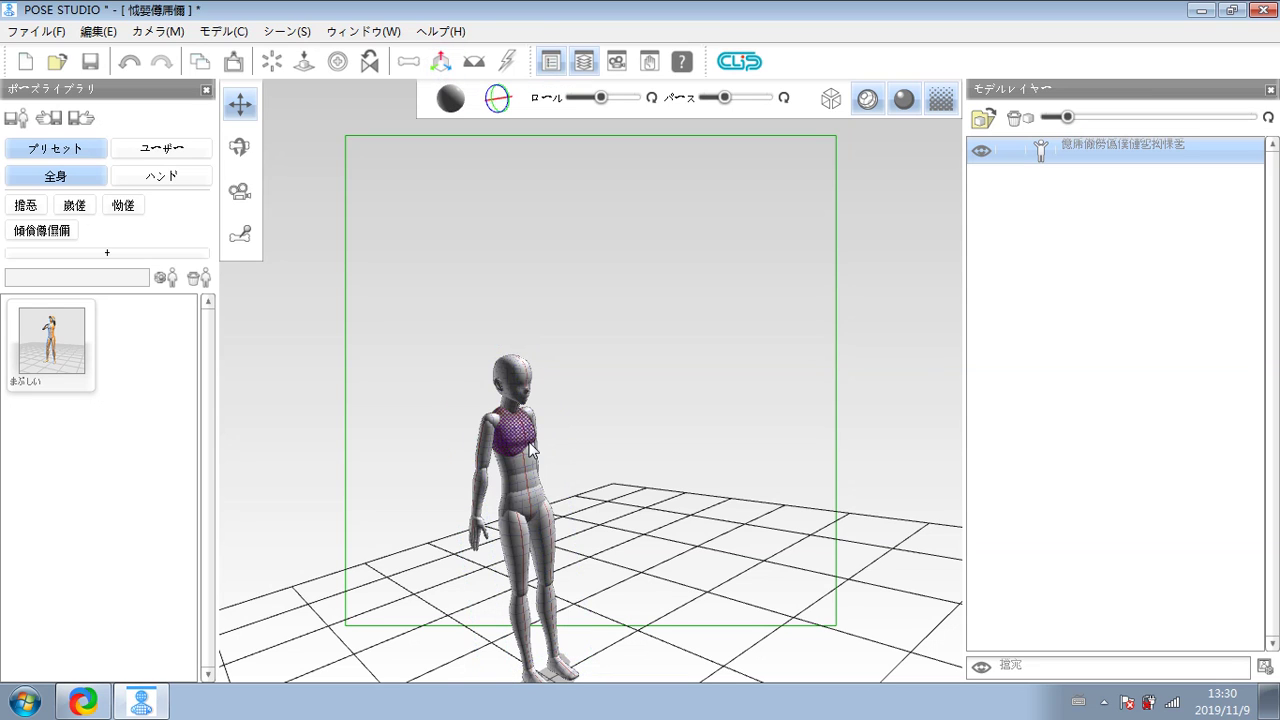
click(514, 374)
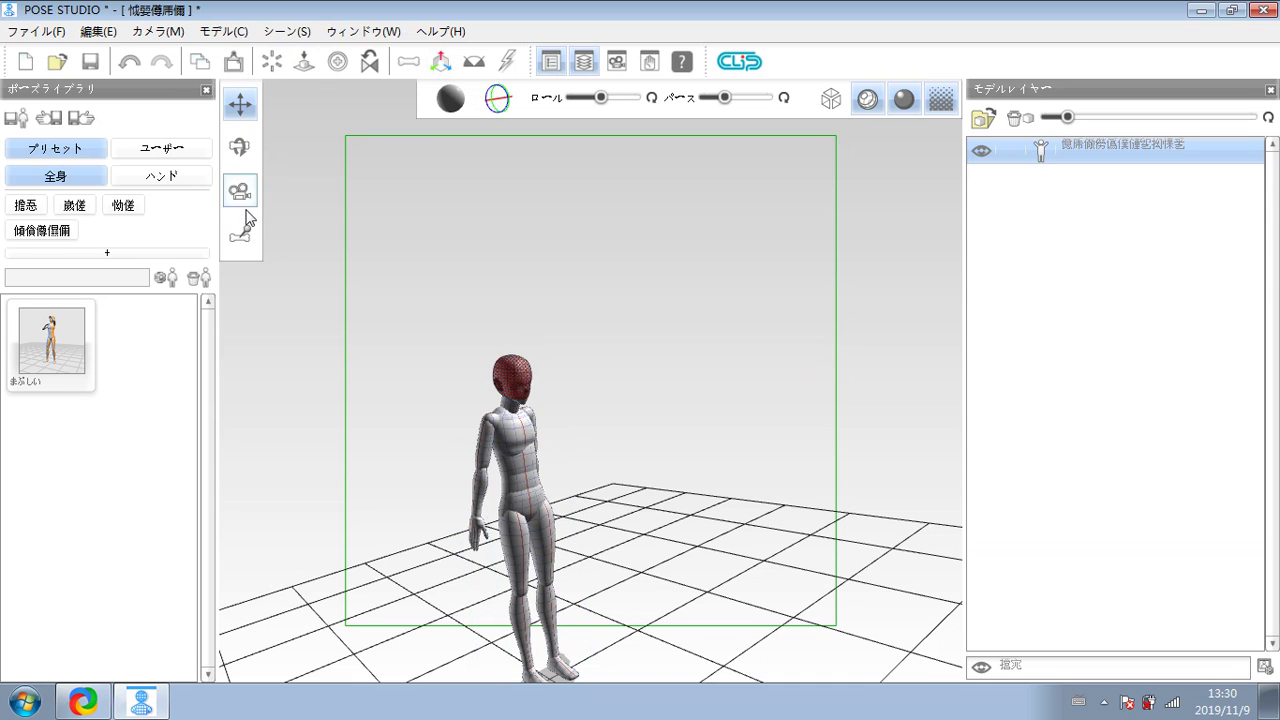
click(520, 505)
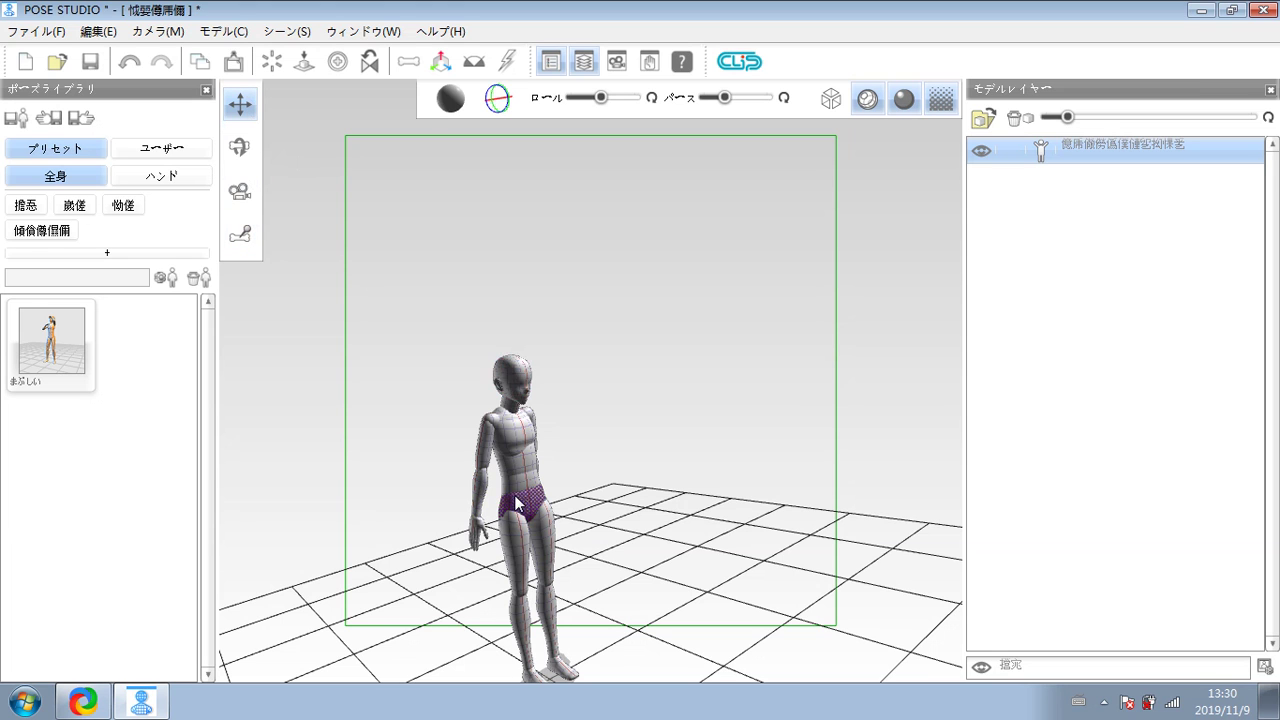
click(770, 437)
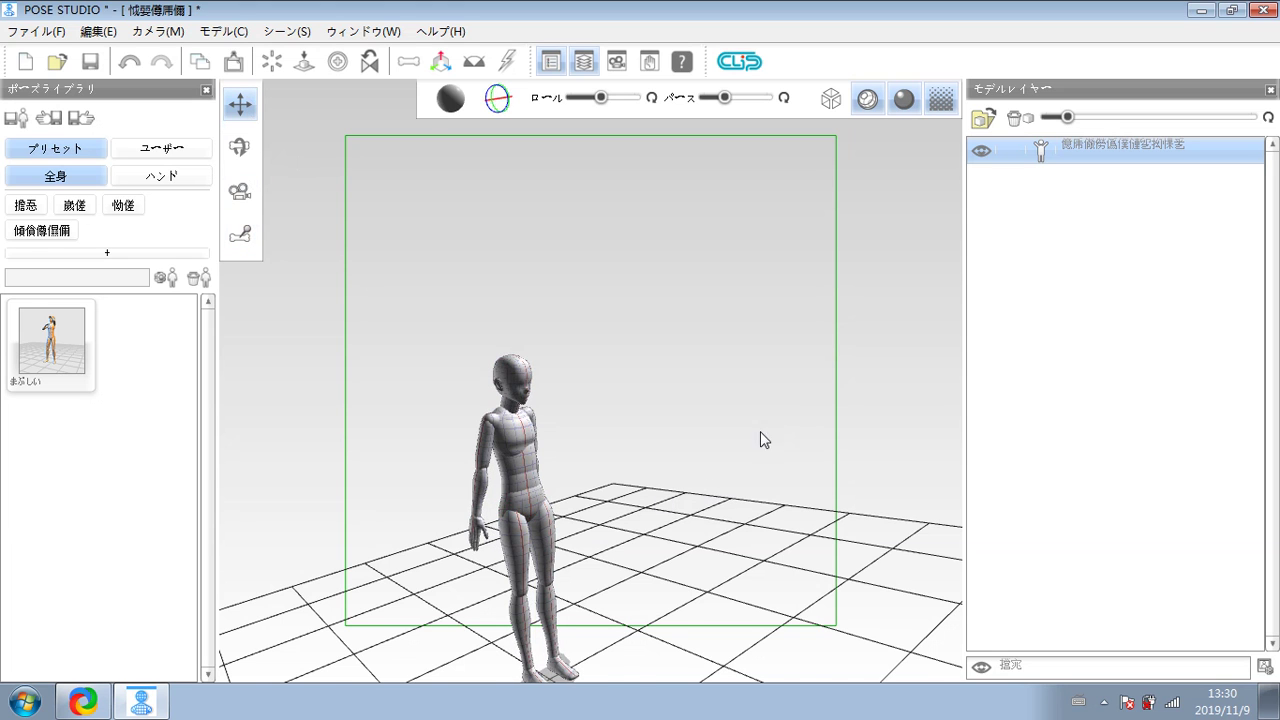
drag(760, 436, 745, 309)
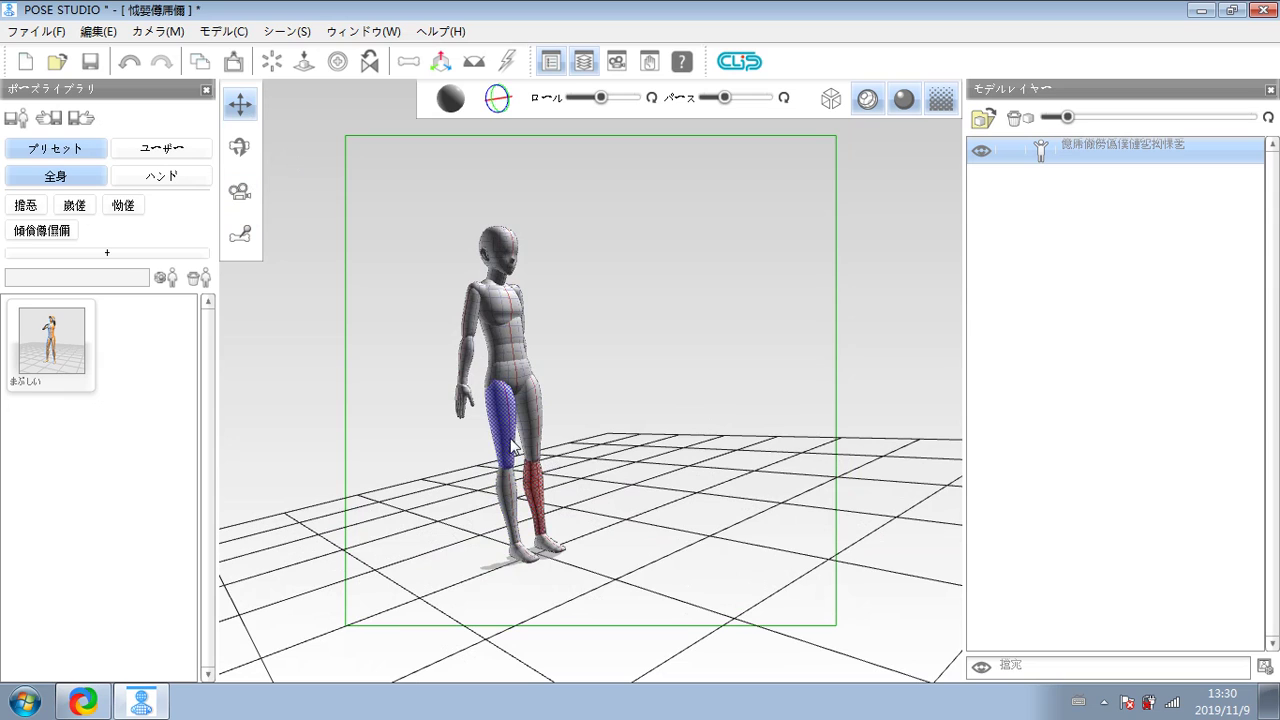
click(503, 360)
click(498, 250)
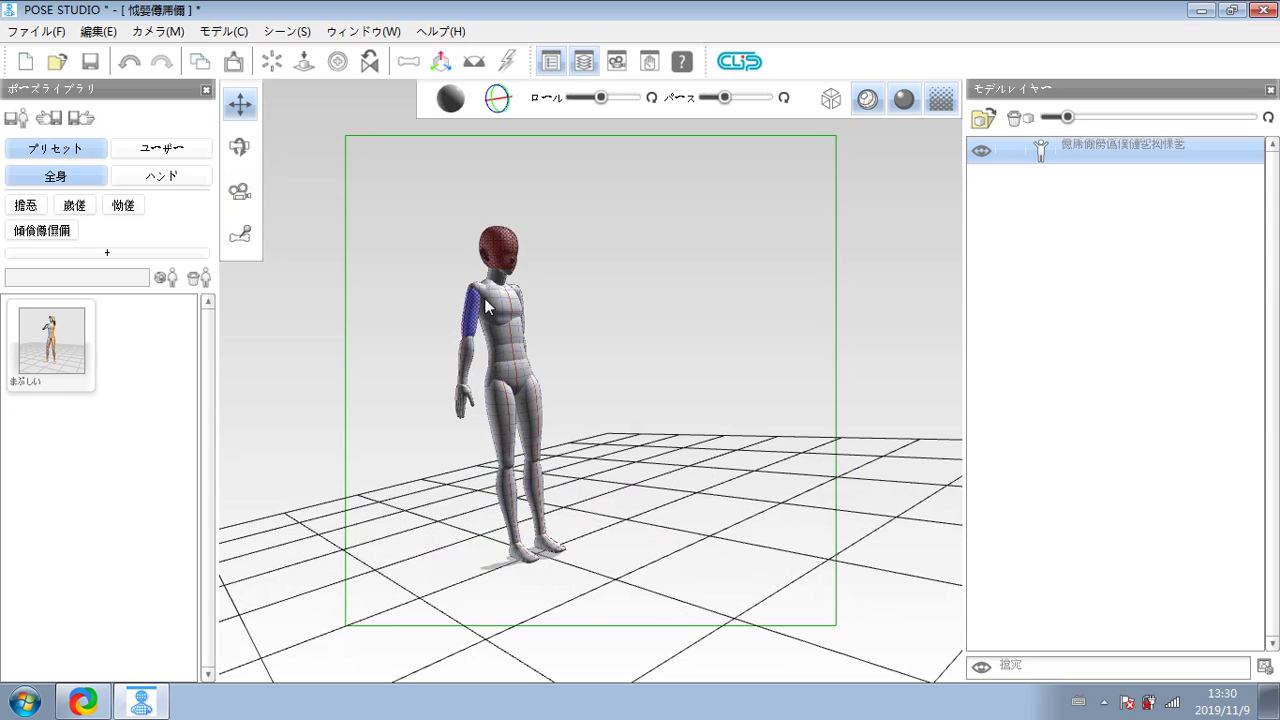
click(865, 190)
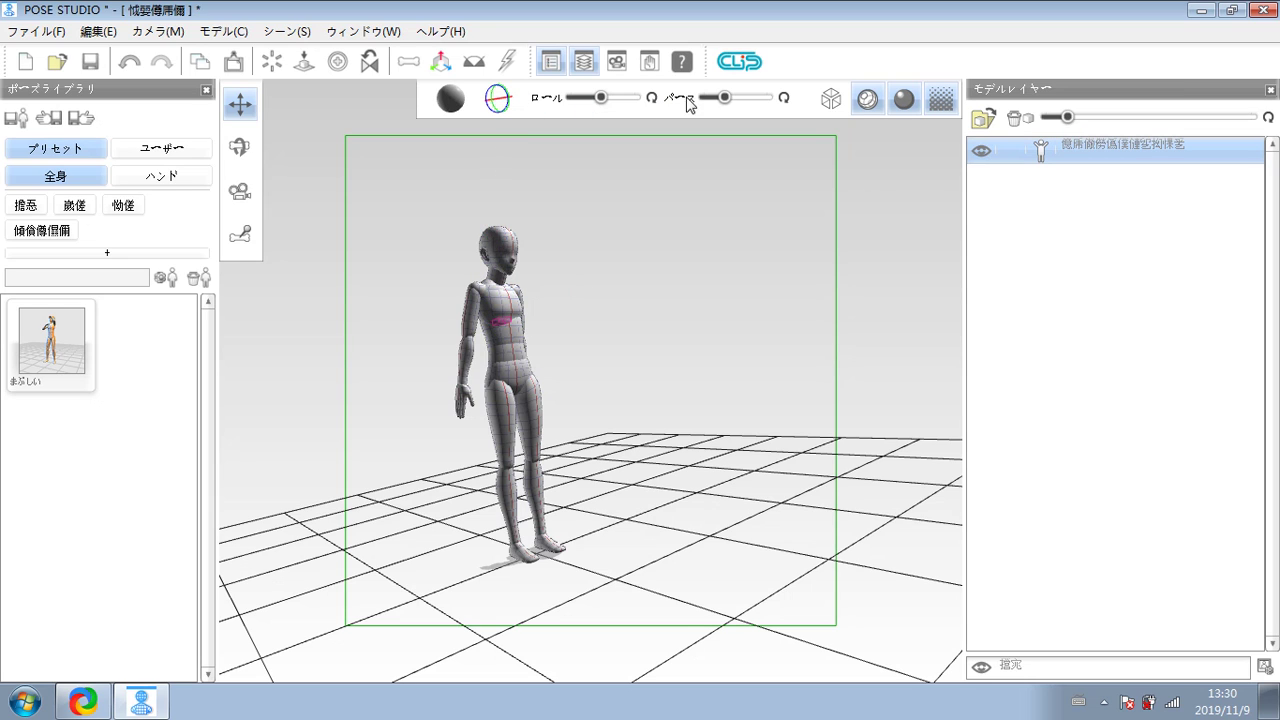
Step: Preview the wireframe display, then turn off the model's outlines, shading and surface texture
click(831, 100)
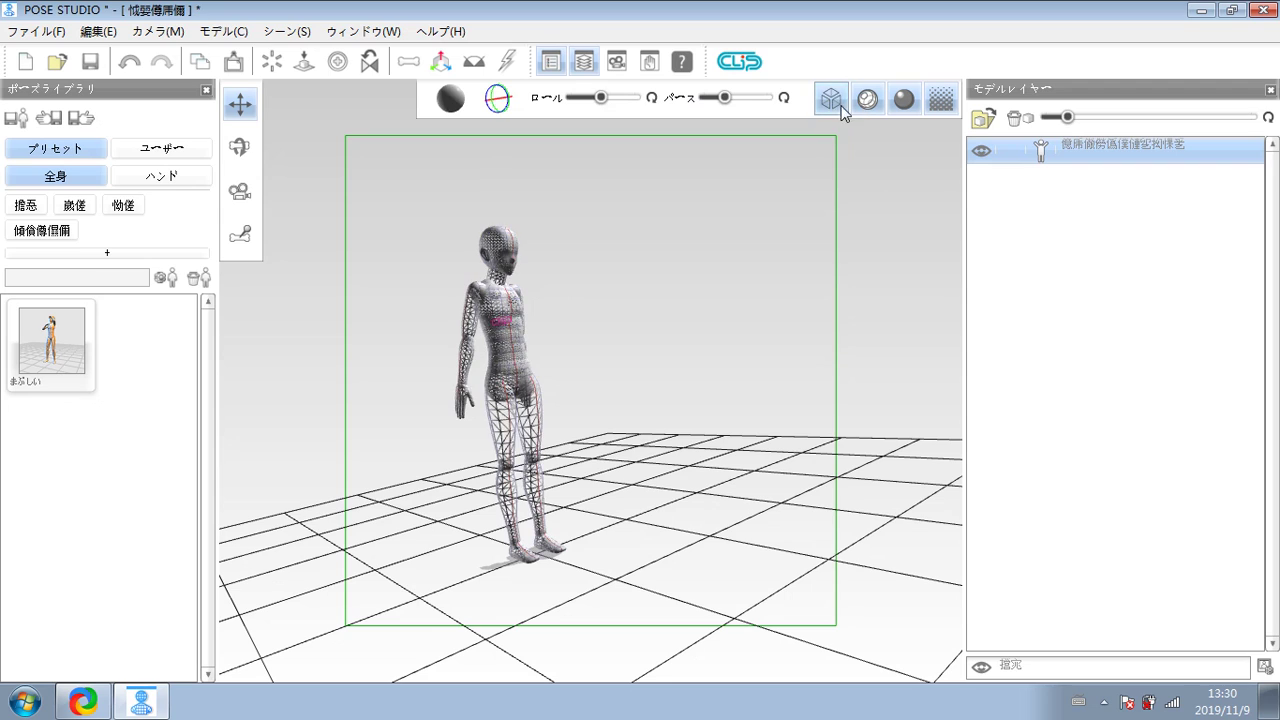
click(832, 101)
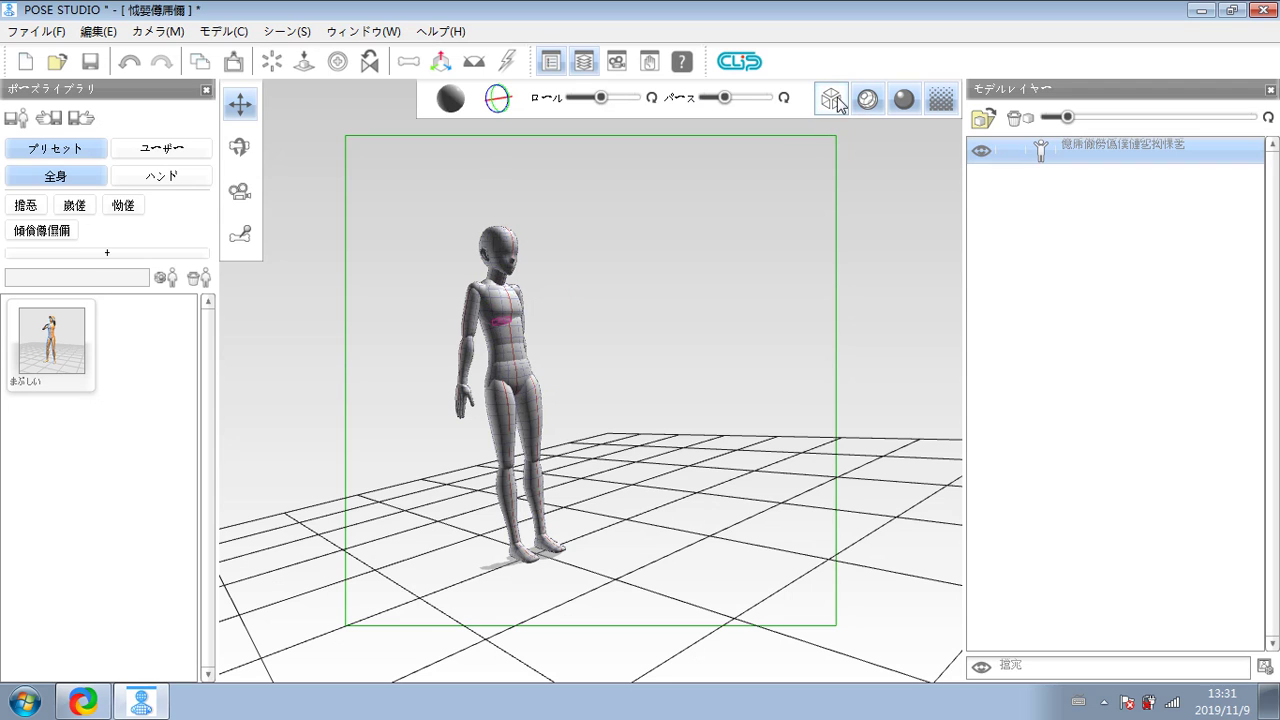
click(904, 99)
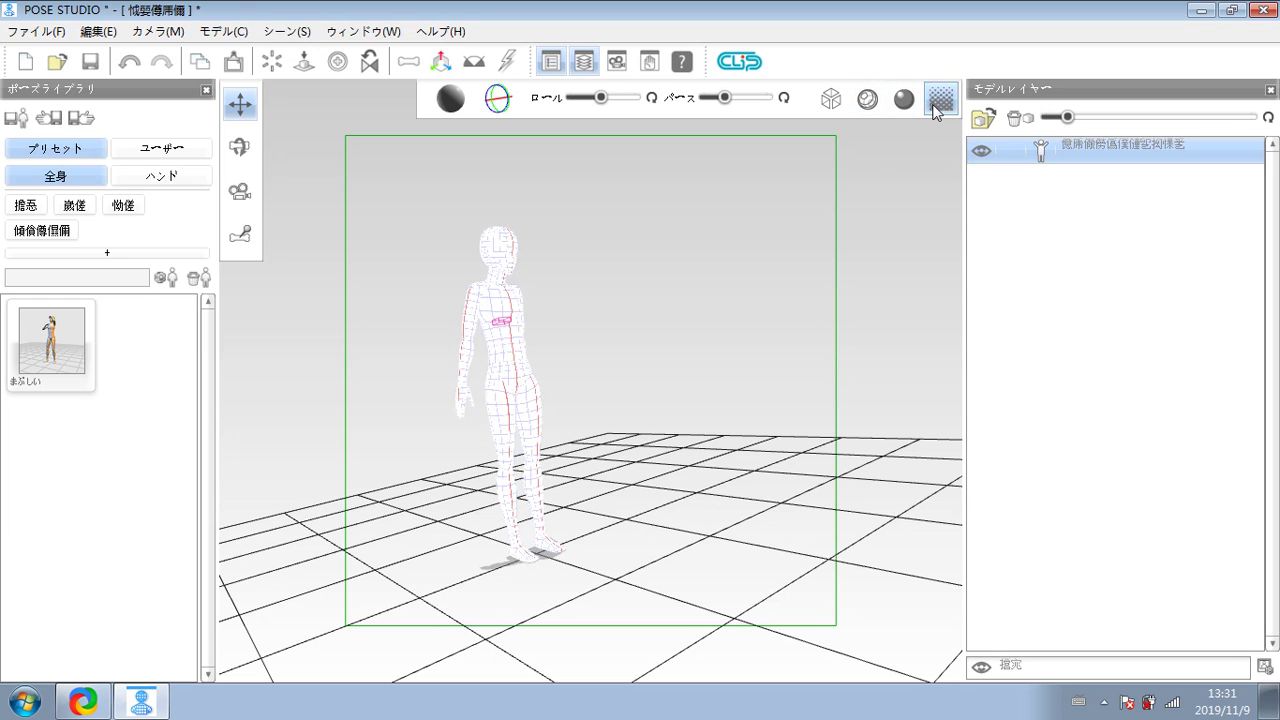
click(940, 99)
drag(733, 327, 590, 385)
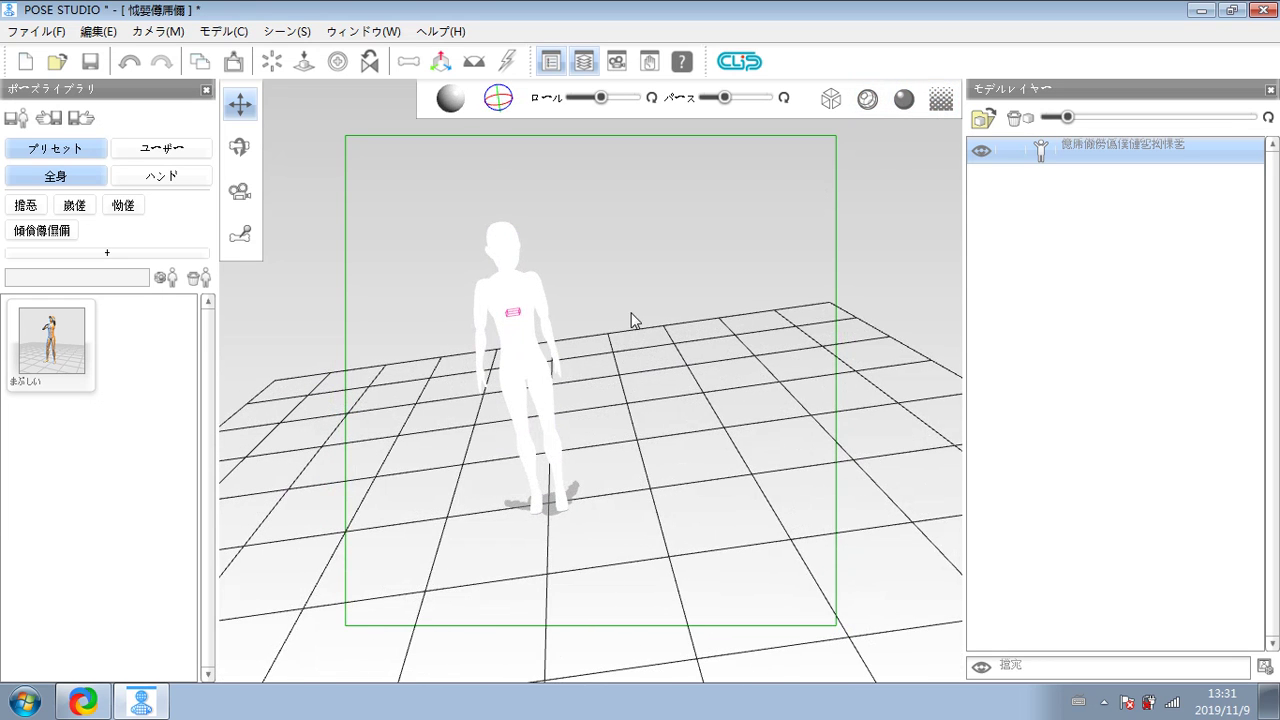
drag(634, 314, 668, 352)
scroll(668, 352, up, 5)
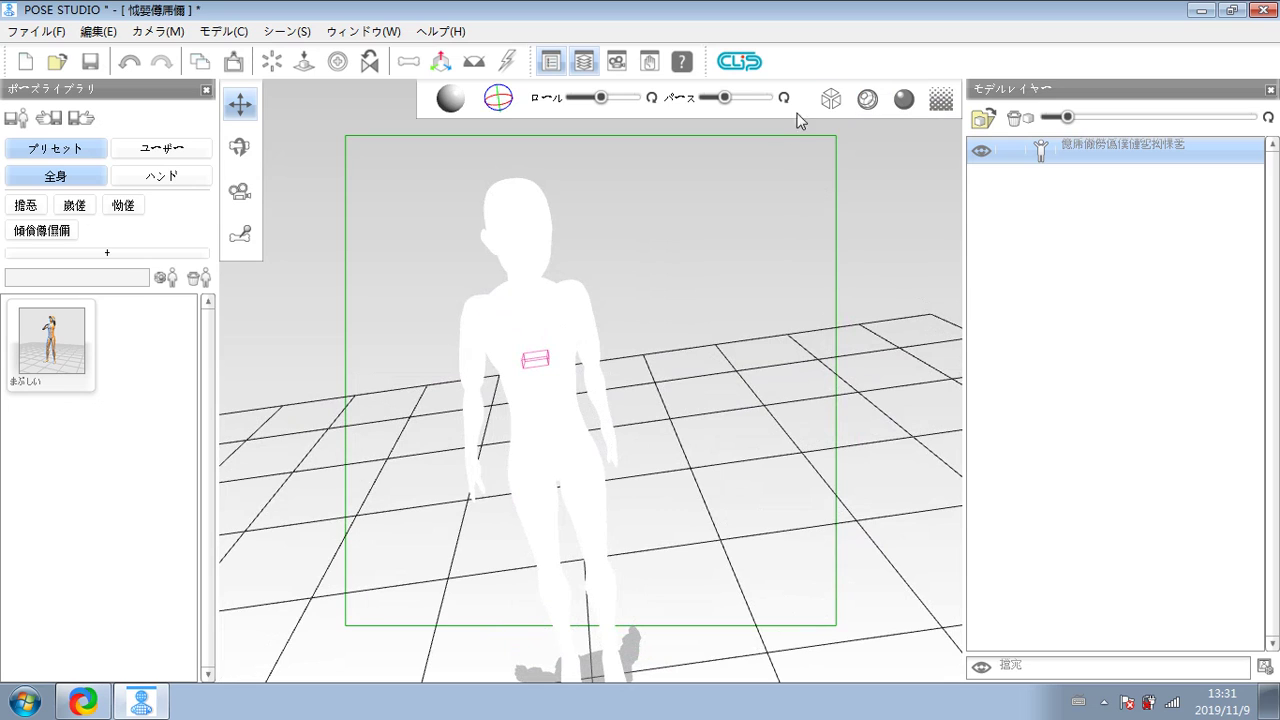
Step: Try different combinations of shading, outline and wireframe display on the untextured figure
click(916, 104)
click(918, 101)
click(866, 101)
mouse_move(790, 225)
mouse_down()
mouse_move(714, 334)
mouse_move(700, 400)
mouse_move(760, 250)
mouse_up()
click(830, 98)
click(832, 104)
click(904, 98)
click(868, 104)
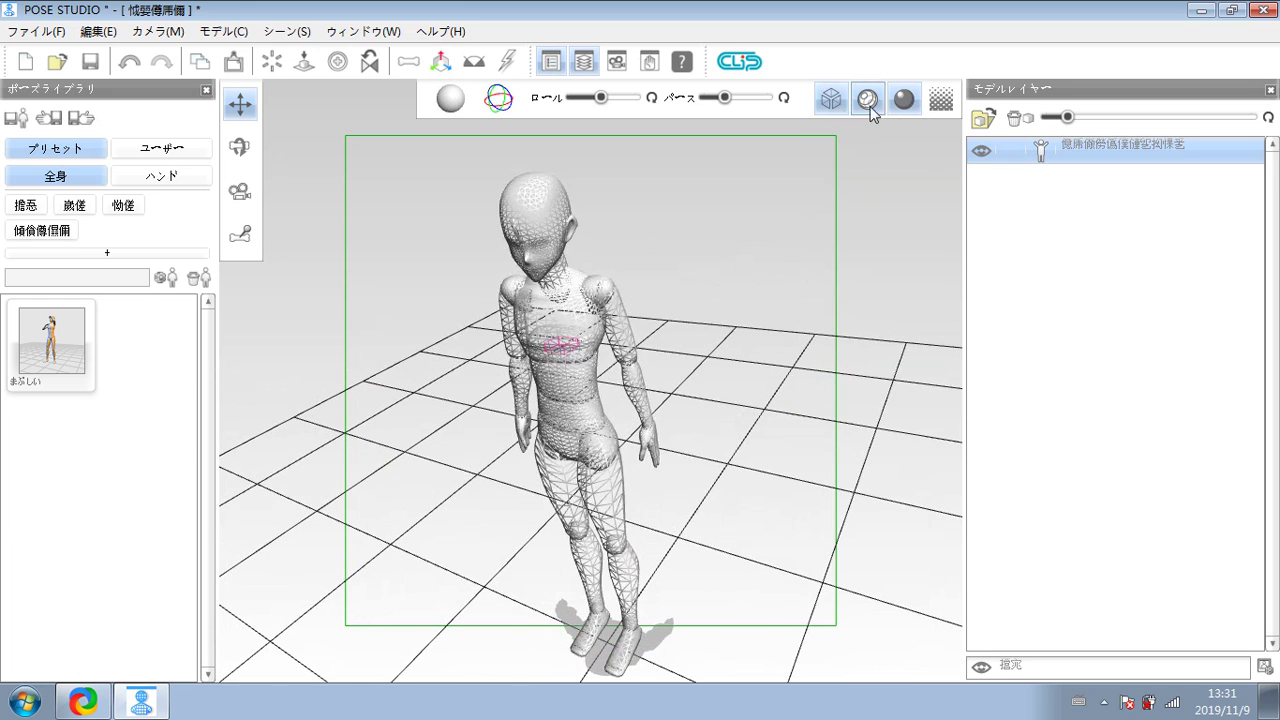
Step: Display the figure with only its outlines and surface guide-line texture, without wireframe or shading
click(940, 98)
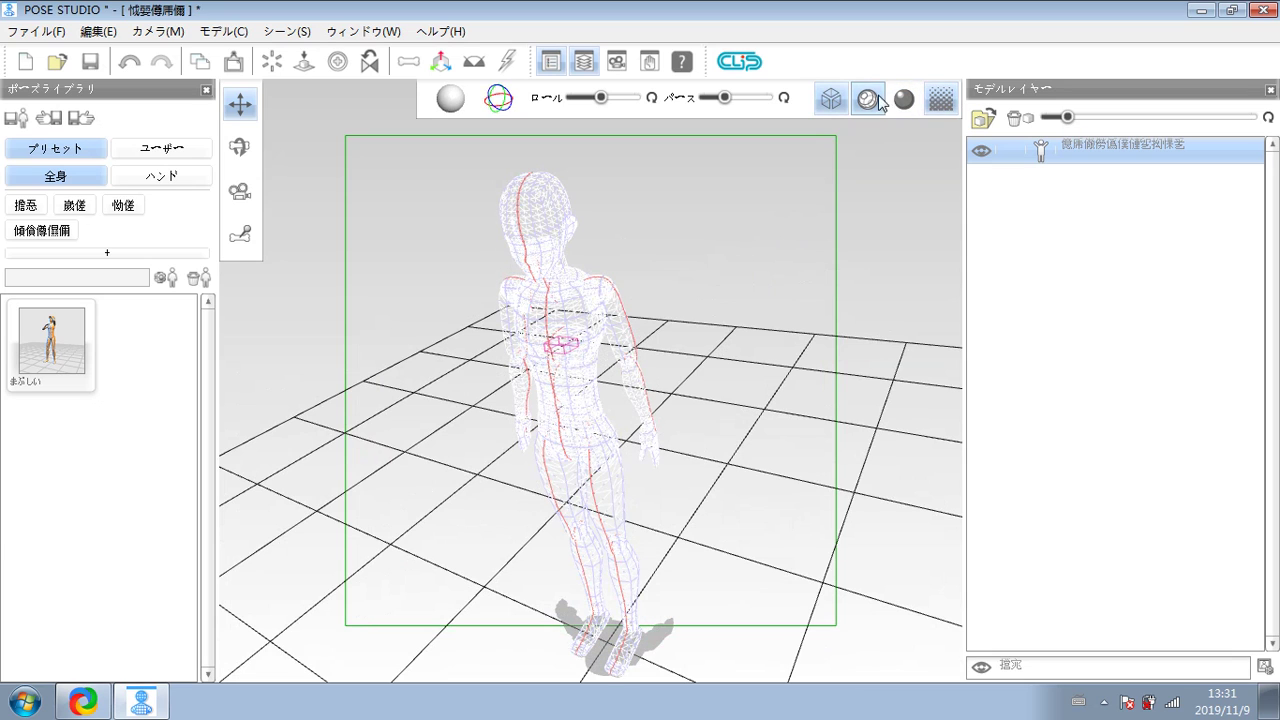
click(830, 98)
click(904, 98)
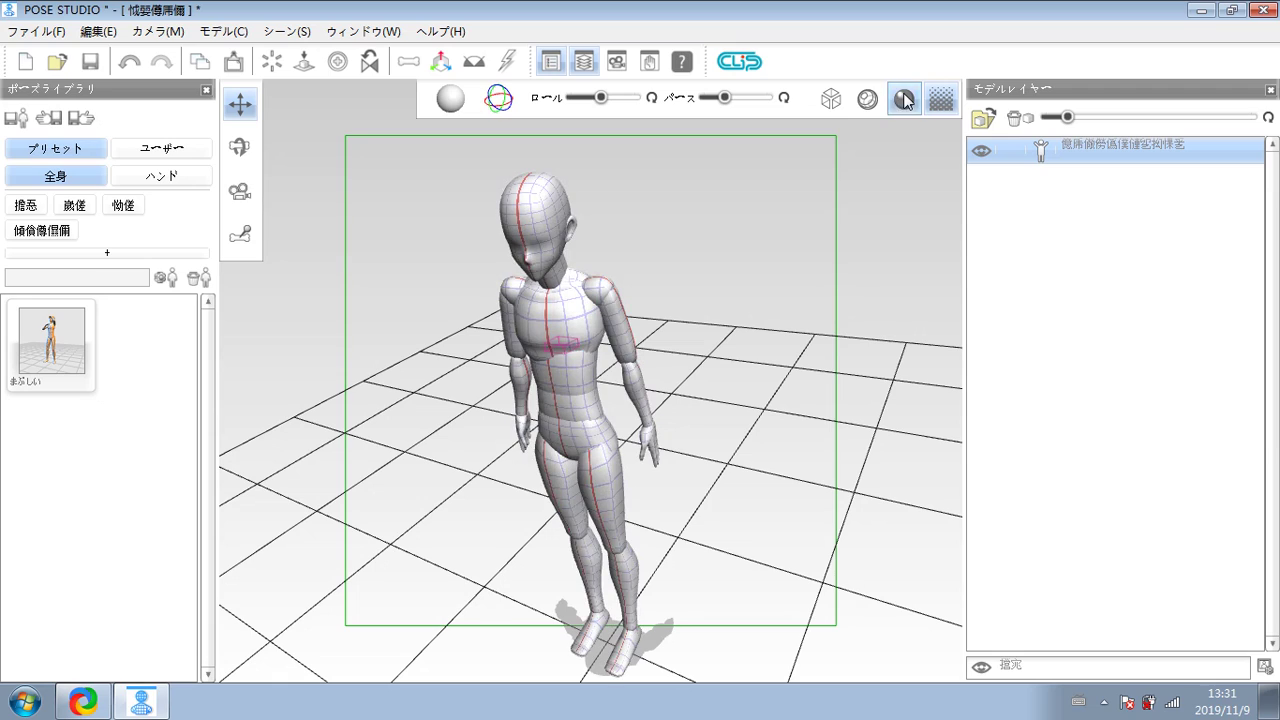
click(900, 101)
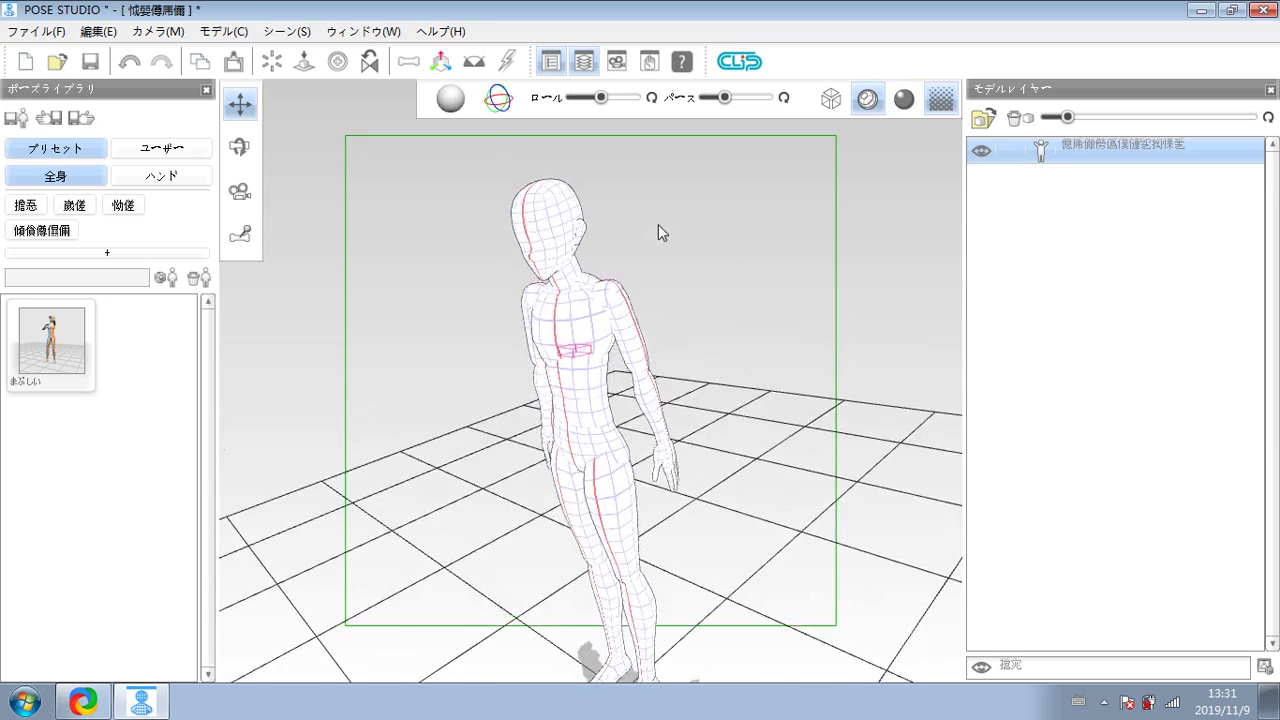
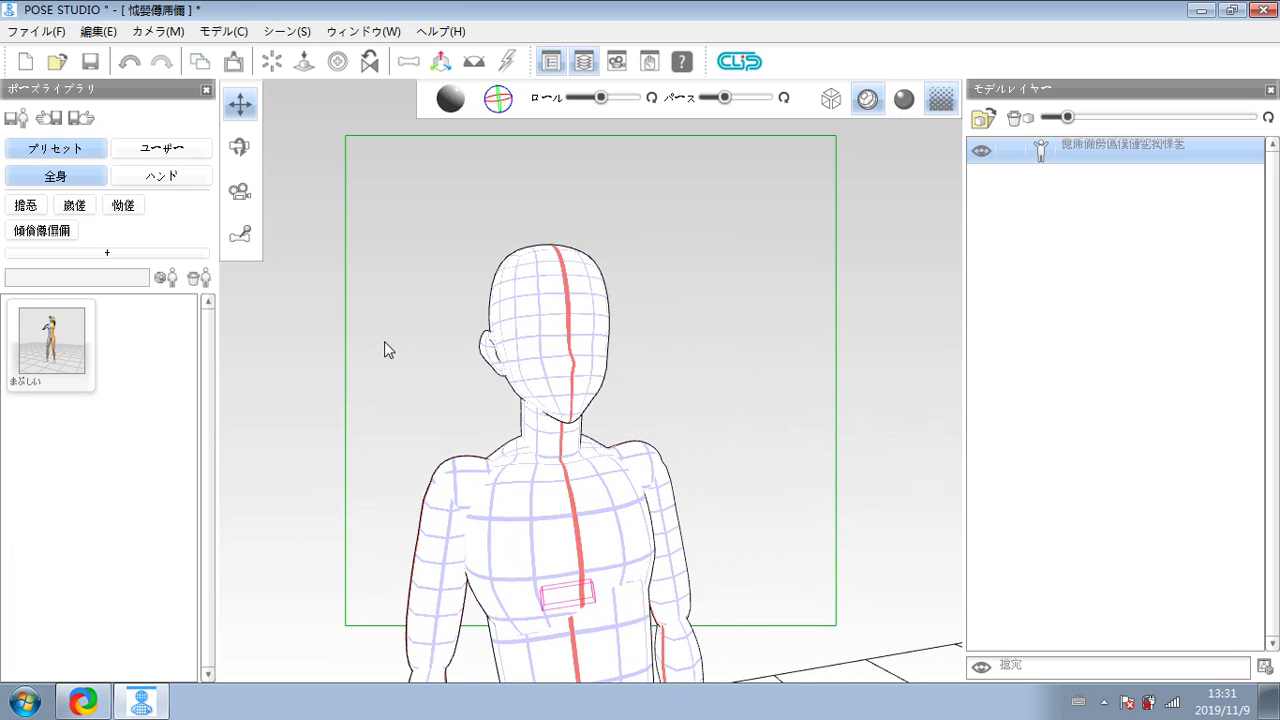
Step: Examine the line-drawn figure from above, from a distance and from a low angle behind
drag(737, 337, 737, 413)
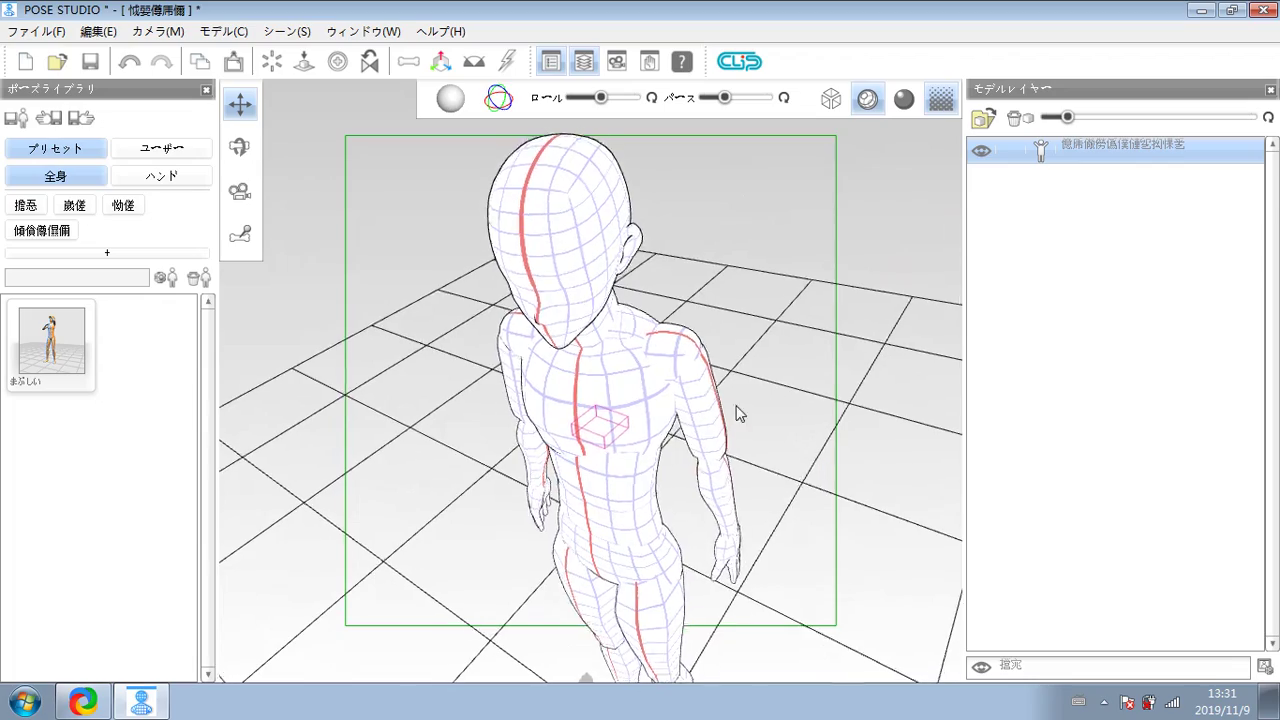
scroll(737, 413, down, 5)
drag(937, 337, 537, 388)
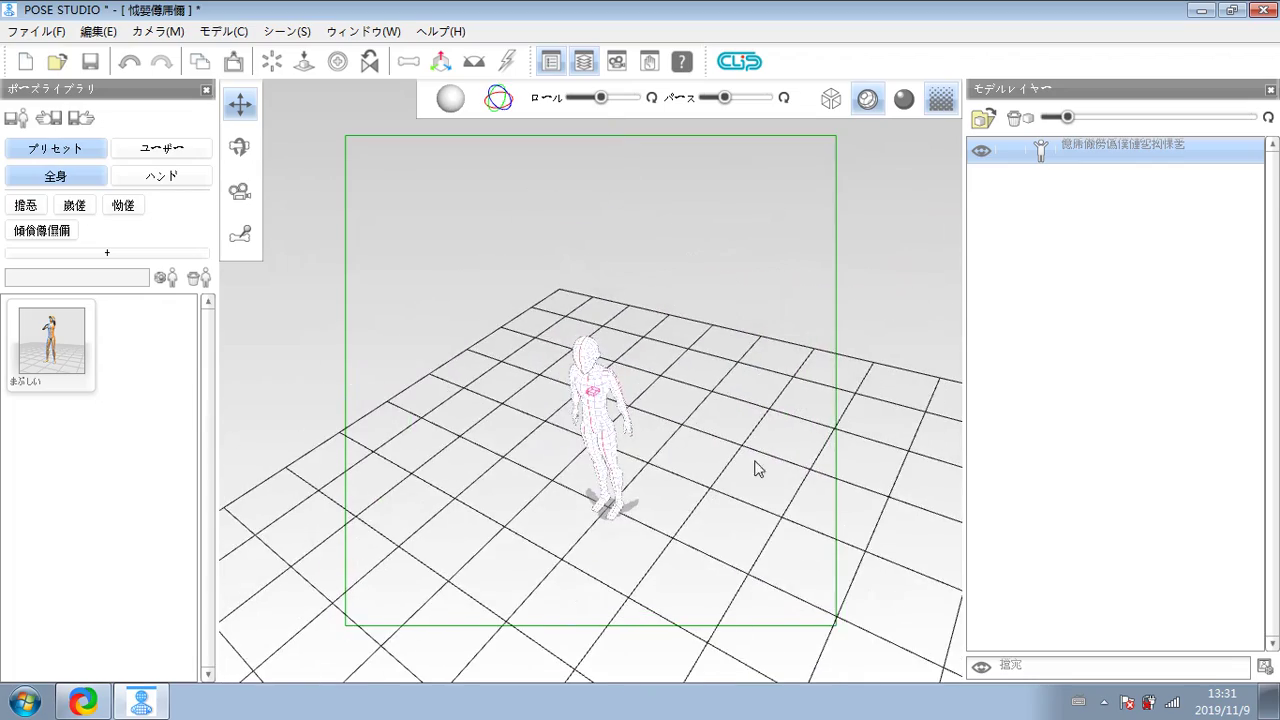
drag(757, 443, 375, 540)
drag(388, 497, 508, 220)
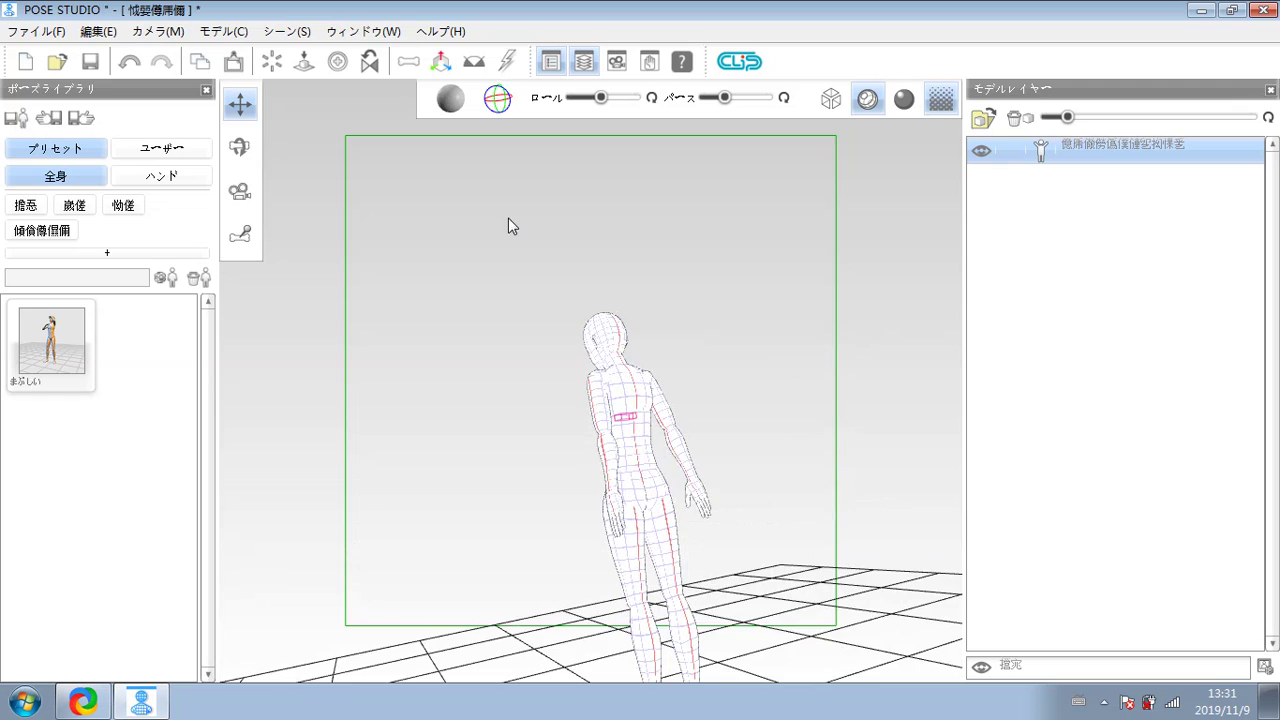
drag(543, 521, 705, 382)
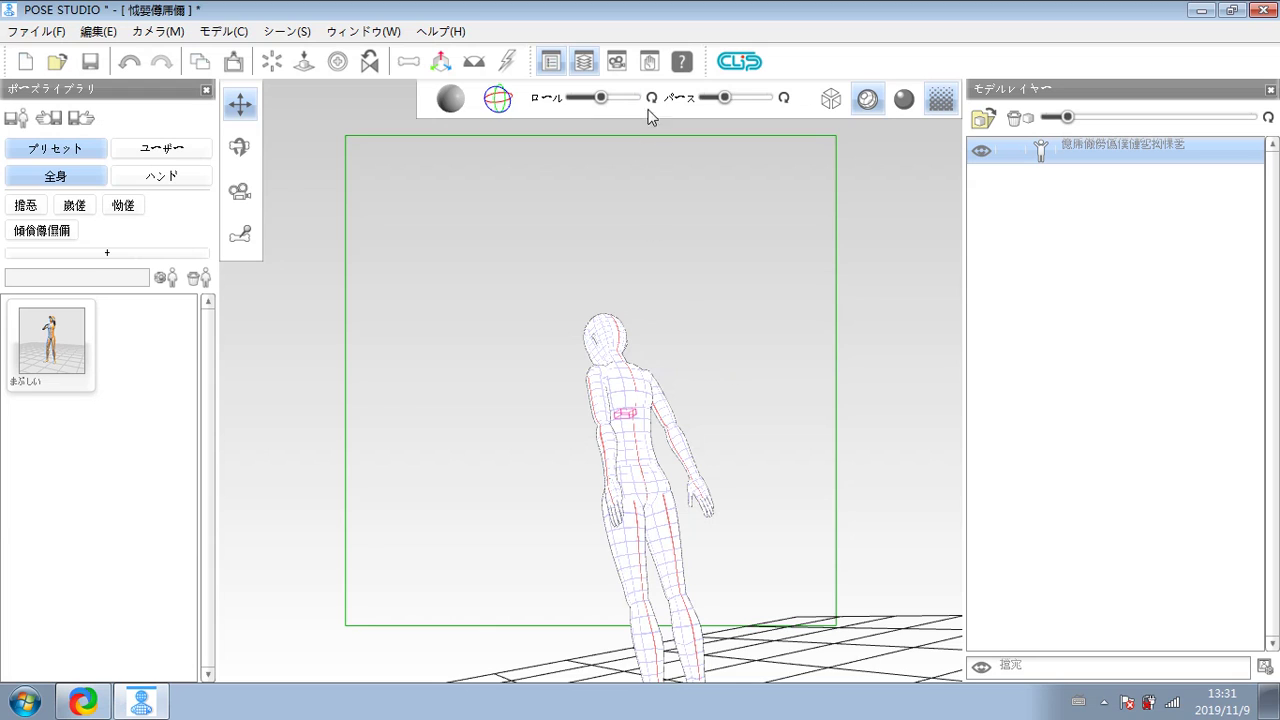
Step: Show the hand setup controls and move the hand shape toward the fingers-together setting
click(649, 62)
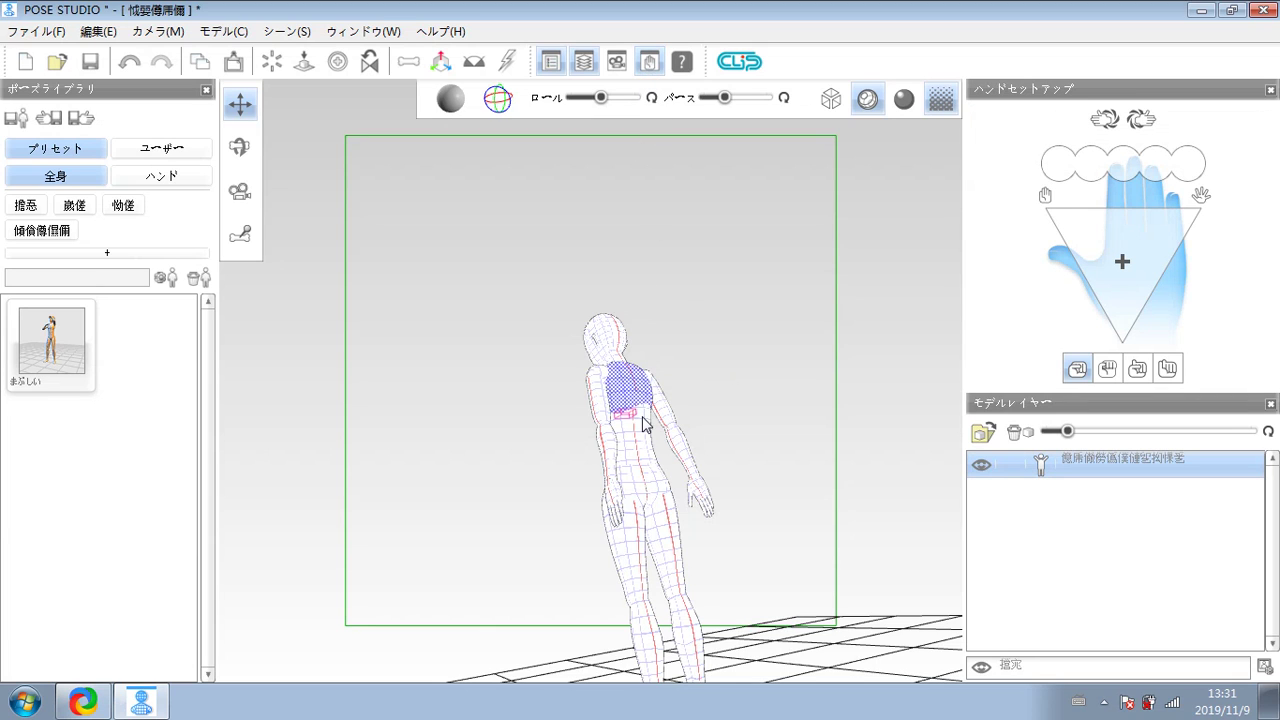
mouse_move(1122, 261)
mouse_down()
mouse_move(1078, 208)
mouse_move(1103, 266)
mouse_move(1072, 207)
mouse_up()
scroll(751, 597, up, 10)
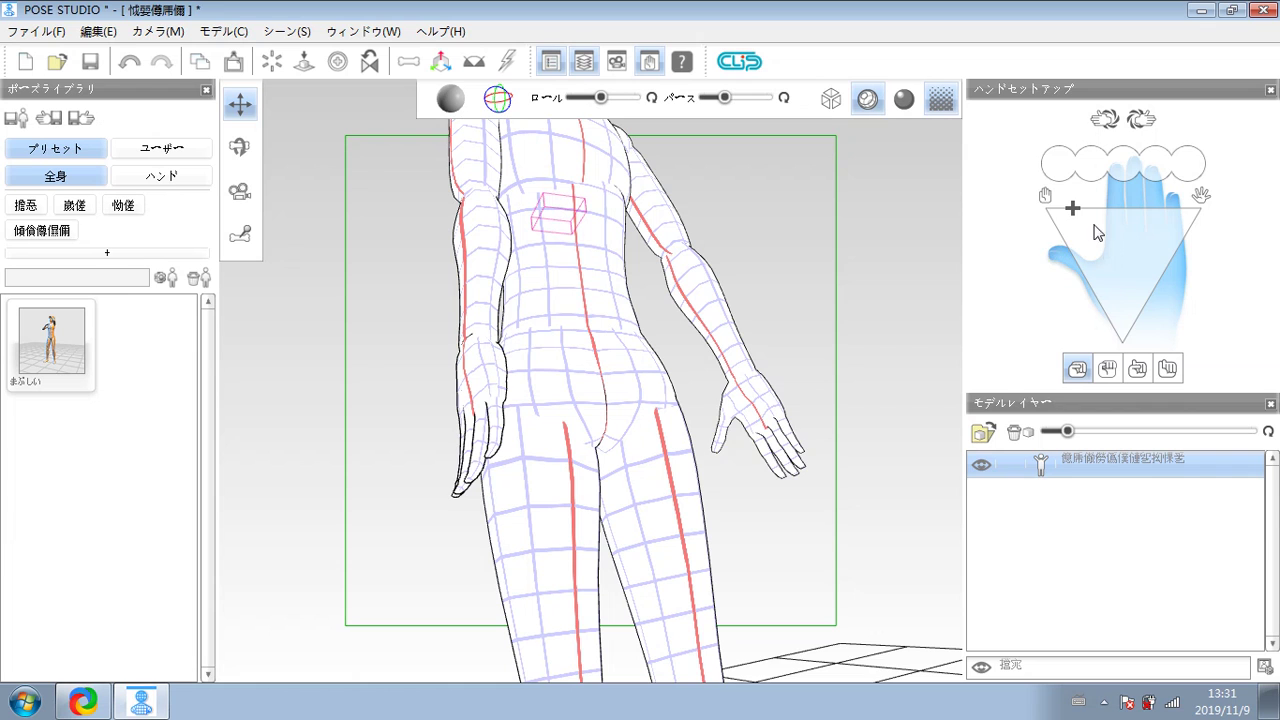
mouse_move(1098, 232)
mouse_down()
mouse_move(1097, 271)
mouse_move(1099, 226)
mouse_move(1130, 262)
mouse_move(1110, 225)
mouse_move(1063, 250)
mouse_move(1122, 242)
mouse_move(1096, 250)
mouse_move(1118, 246)
mouse_move(1105, 271)
mouse_move(1094, 200)
mouse_move(1107, 251)
mouse_move(1096, 229)
mouse_up()
Step: Focus on the figure's left hand, choose the second finger-bending style and close the hand into a fist
click(1104, 118)
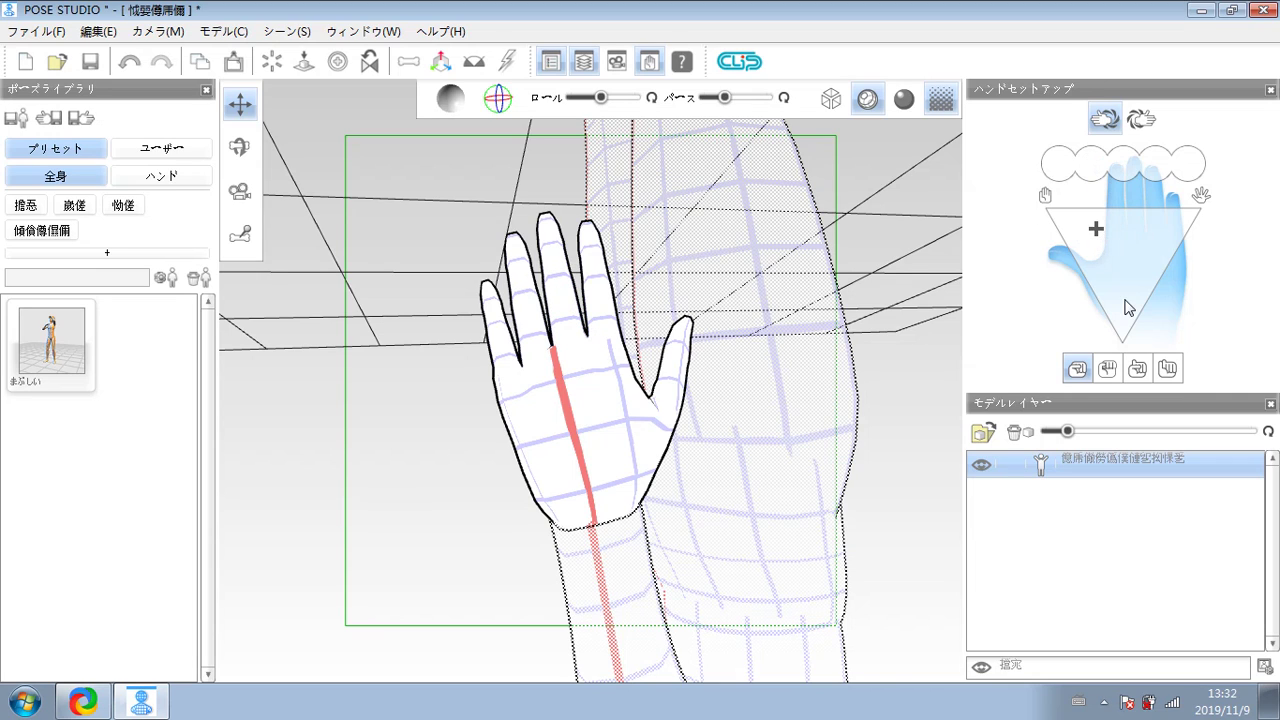
click(1107, 369)
drag(918, 467, 948, 311)
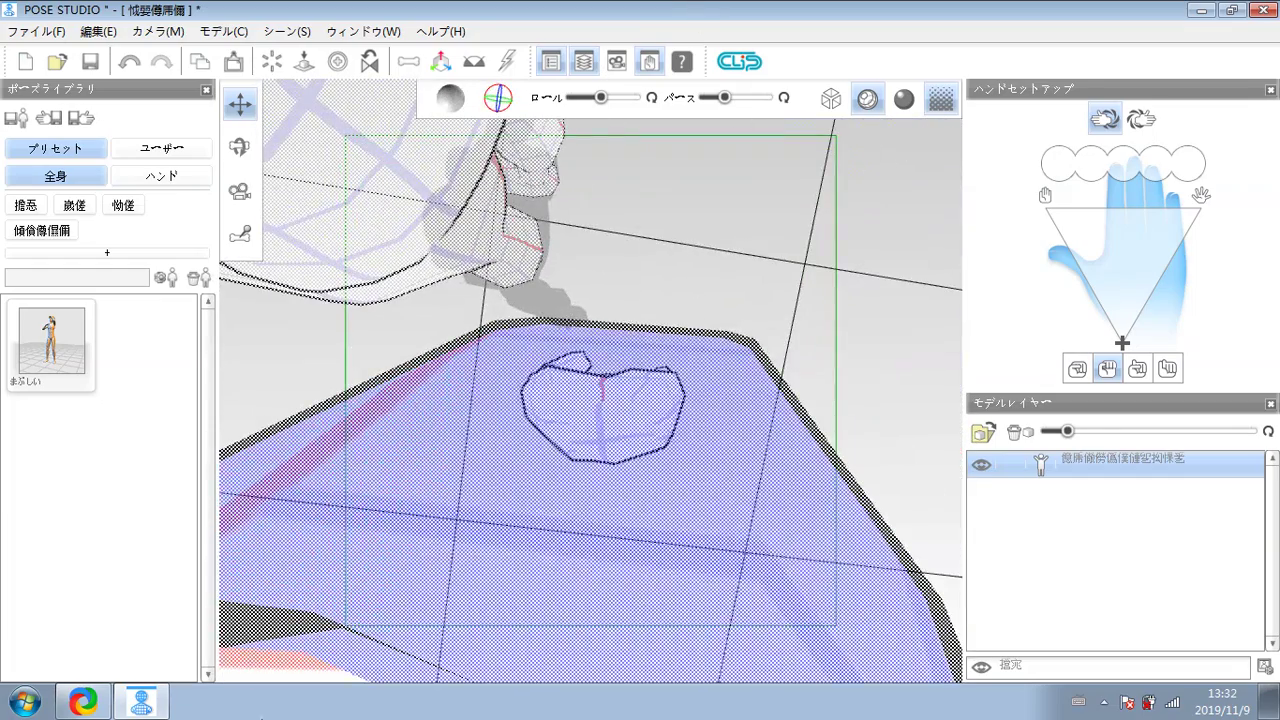
drag(783, 360, 444, 62)
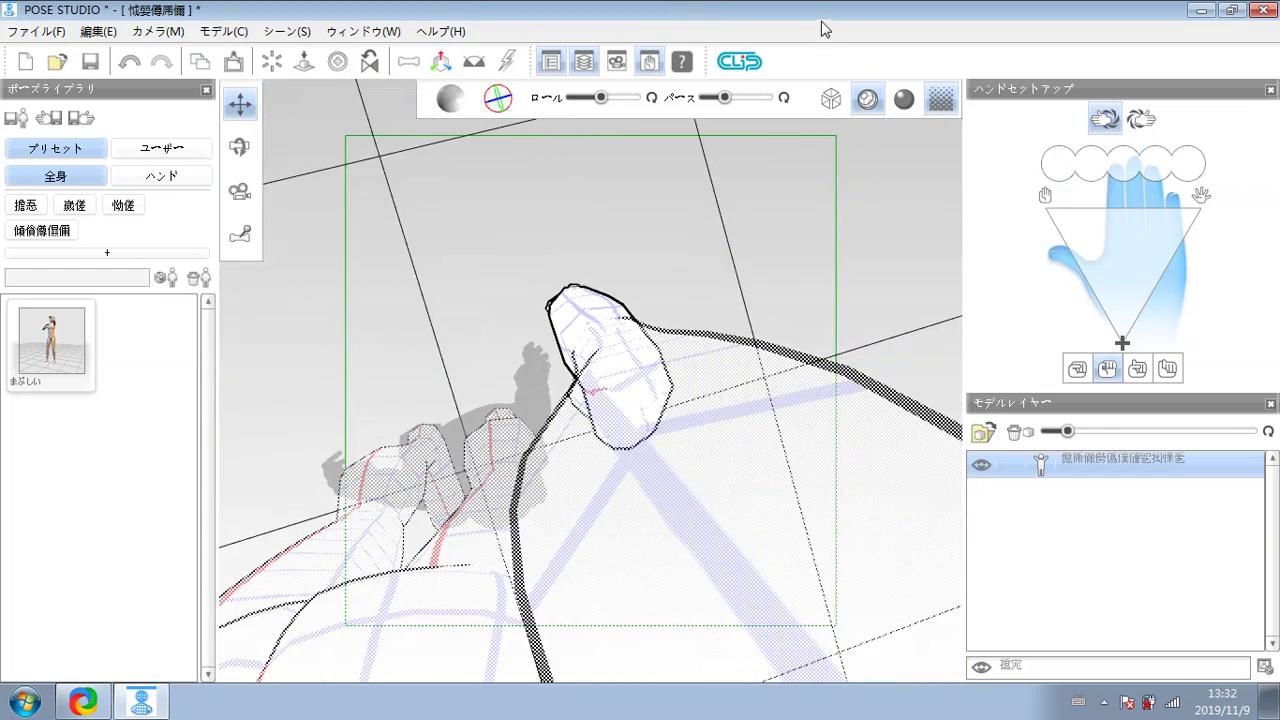
drag(760, 400, 1278, 343)
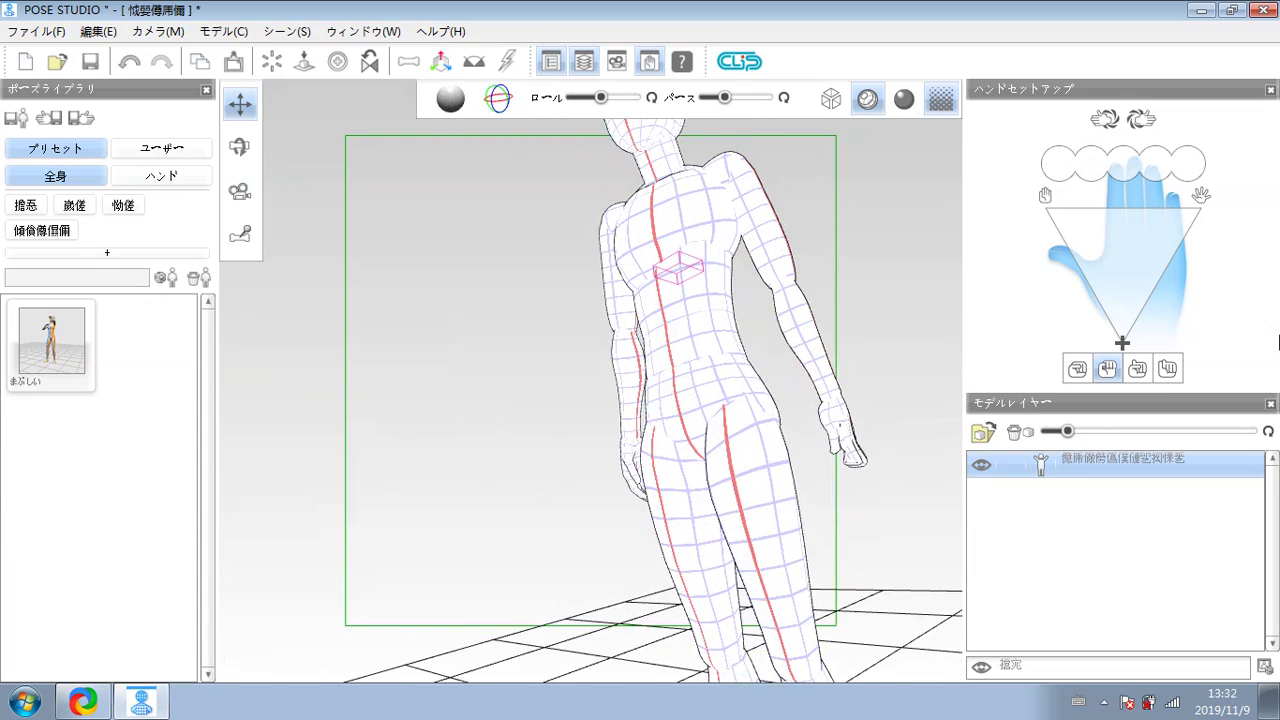
Step: Try the third finger-bending style for the selected hand, settle on the fourth and view the whole figure
click(1138, 369)
click(1167, 369)
drag(945, 318, 903, 403)
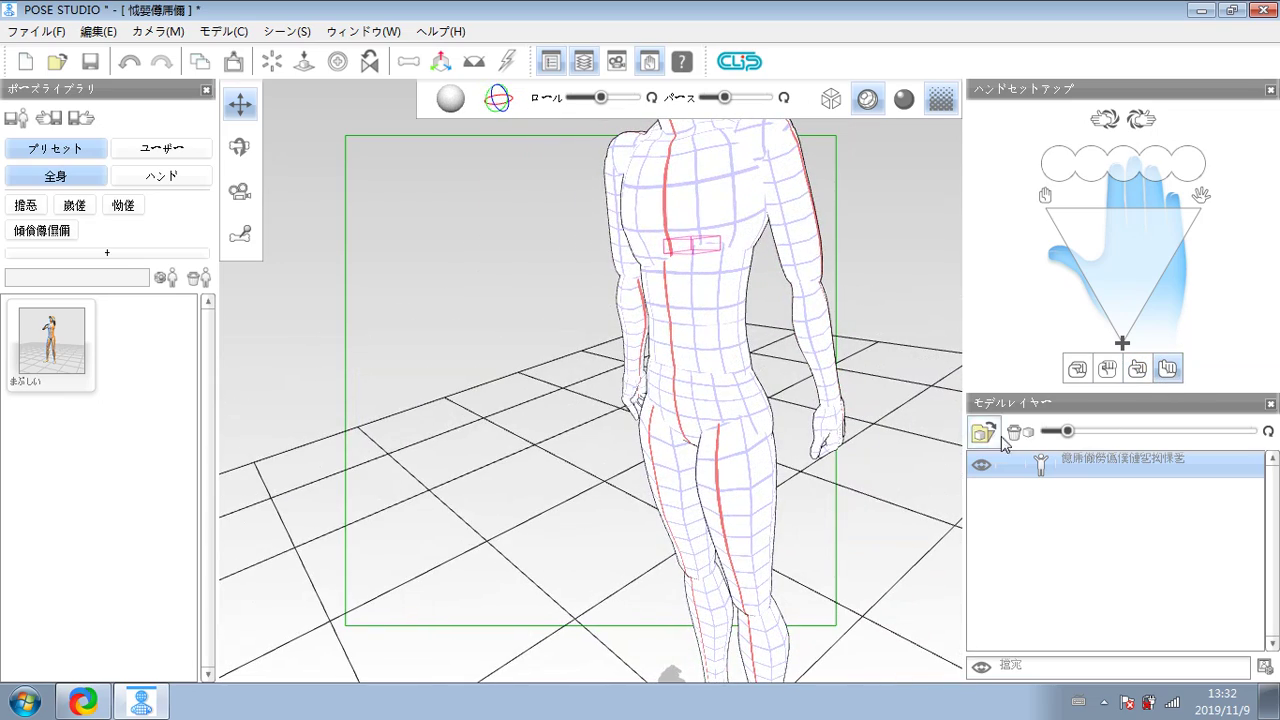
scroll(485, 230, down, 5)
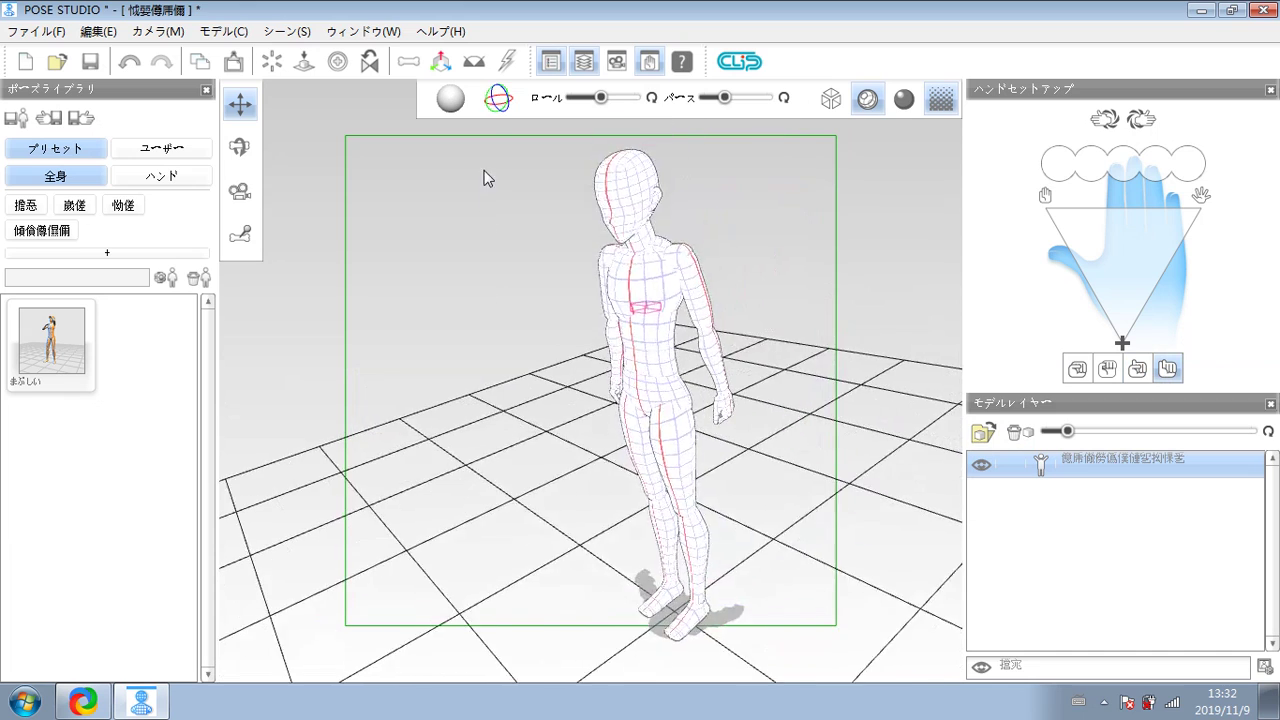
right_click(486, 52)
click(686, 12)
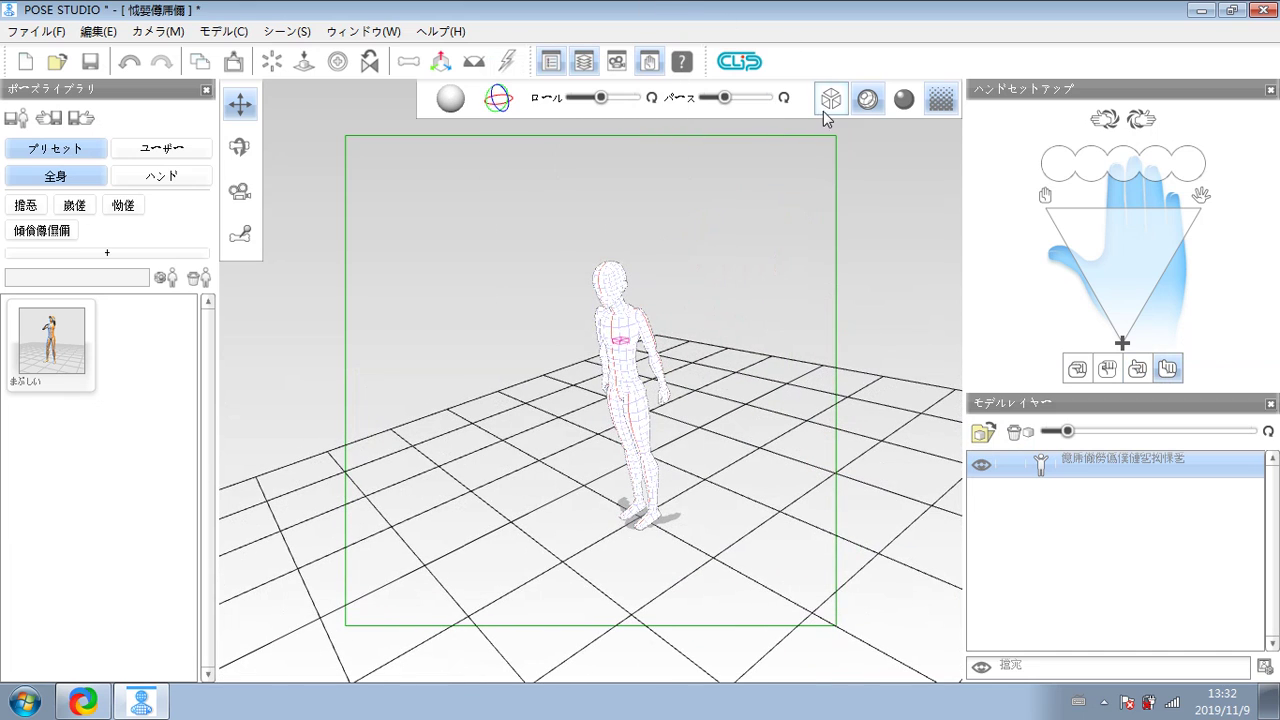
Step: Show the model manipulator, slide the figure a short way forward on the floor and hide the manipulator
click(514, 68)
click(516, 68)
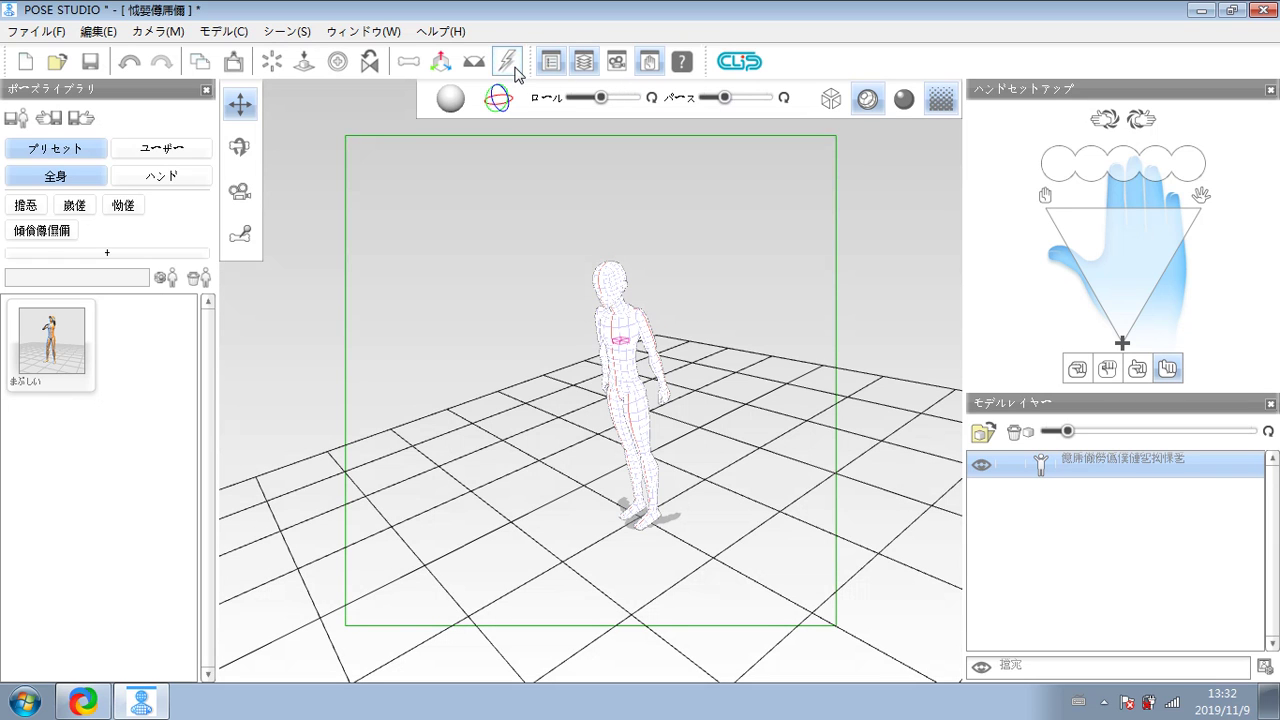
click(451, 66)
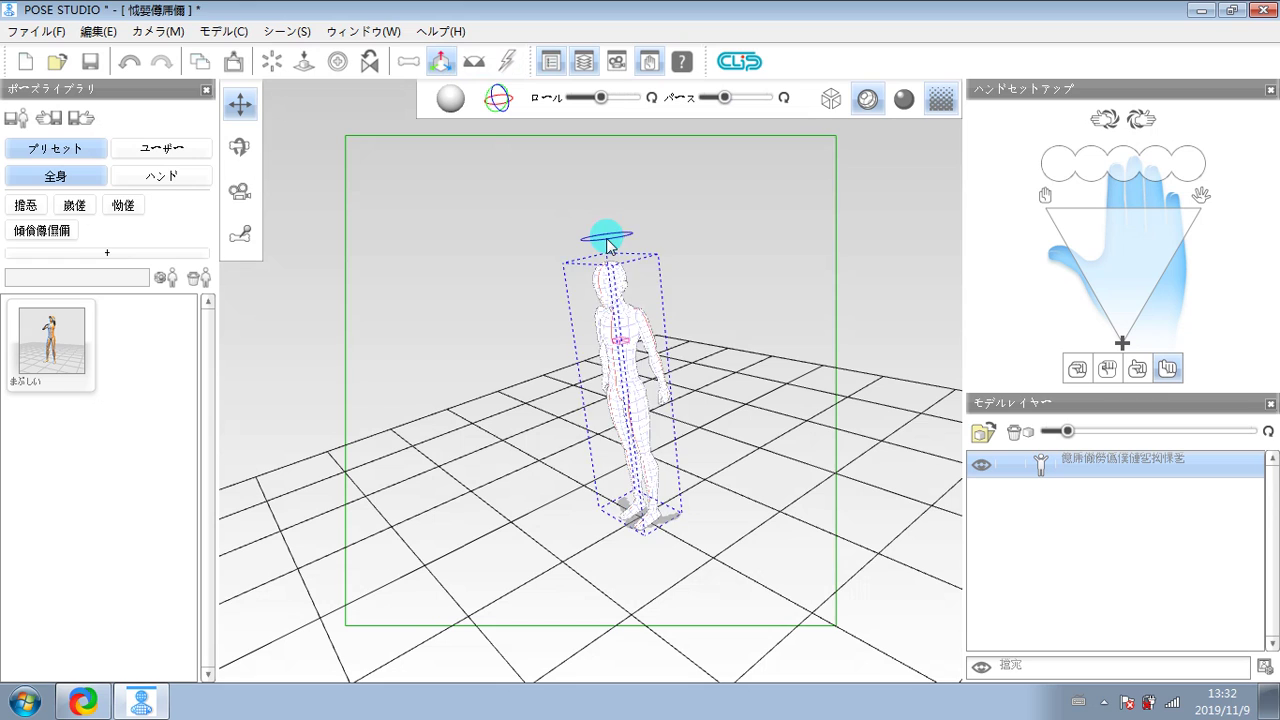
drag(607, 245, 580, 268)
click(441, 63)
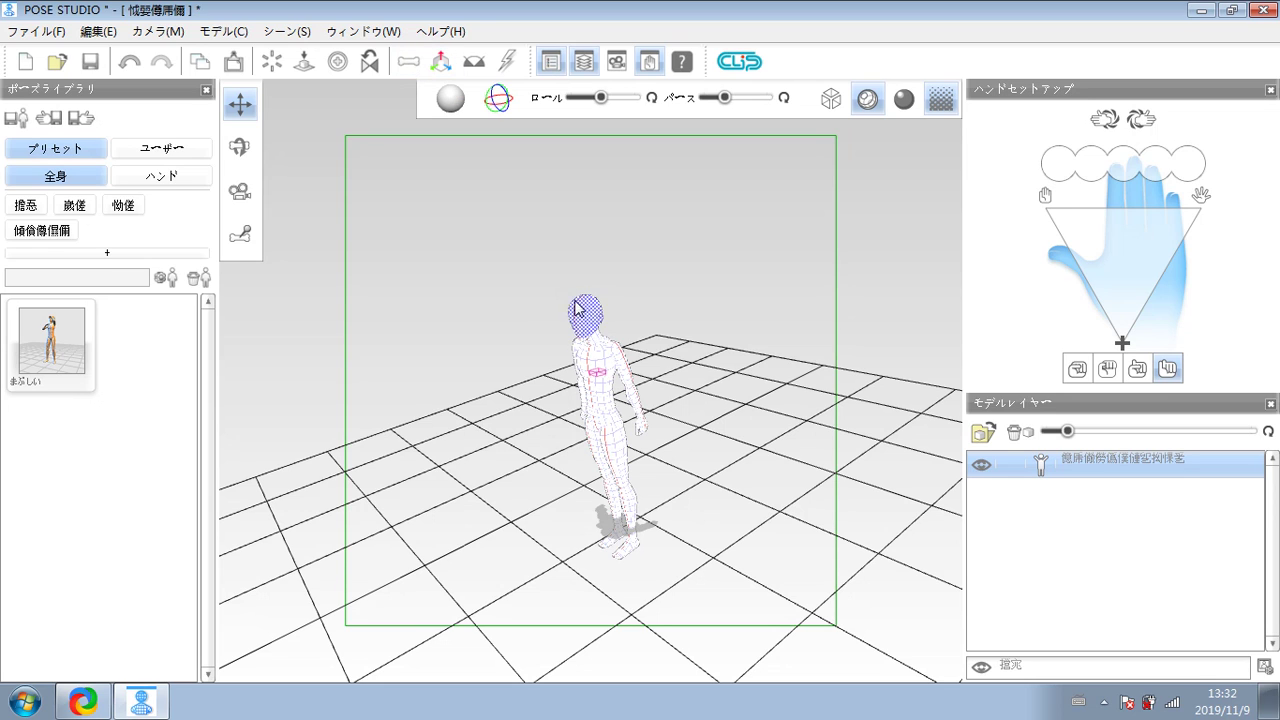
Step: Show the model manipulator again and move the figure across to the far right side of the floor grid
click(442, 62)
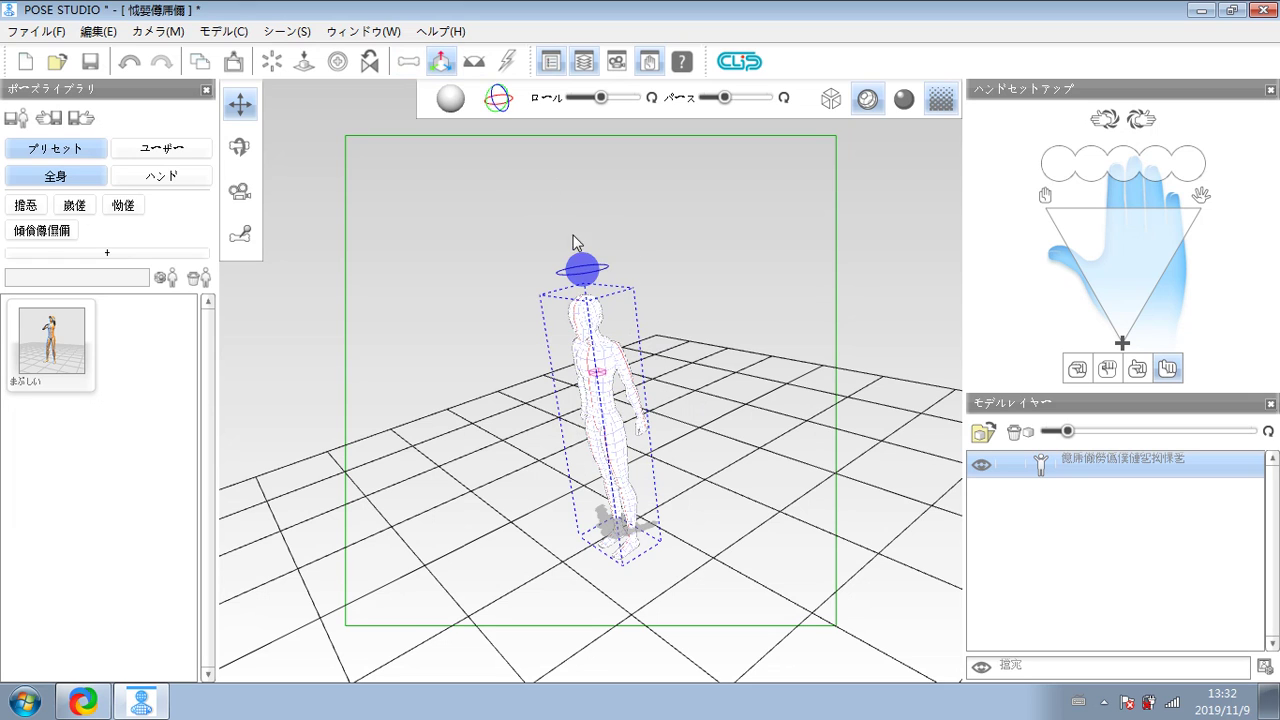
drag(580, 262, 769, 206)
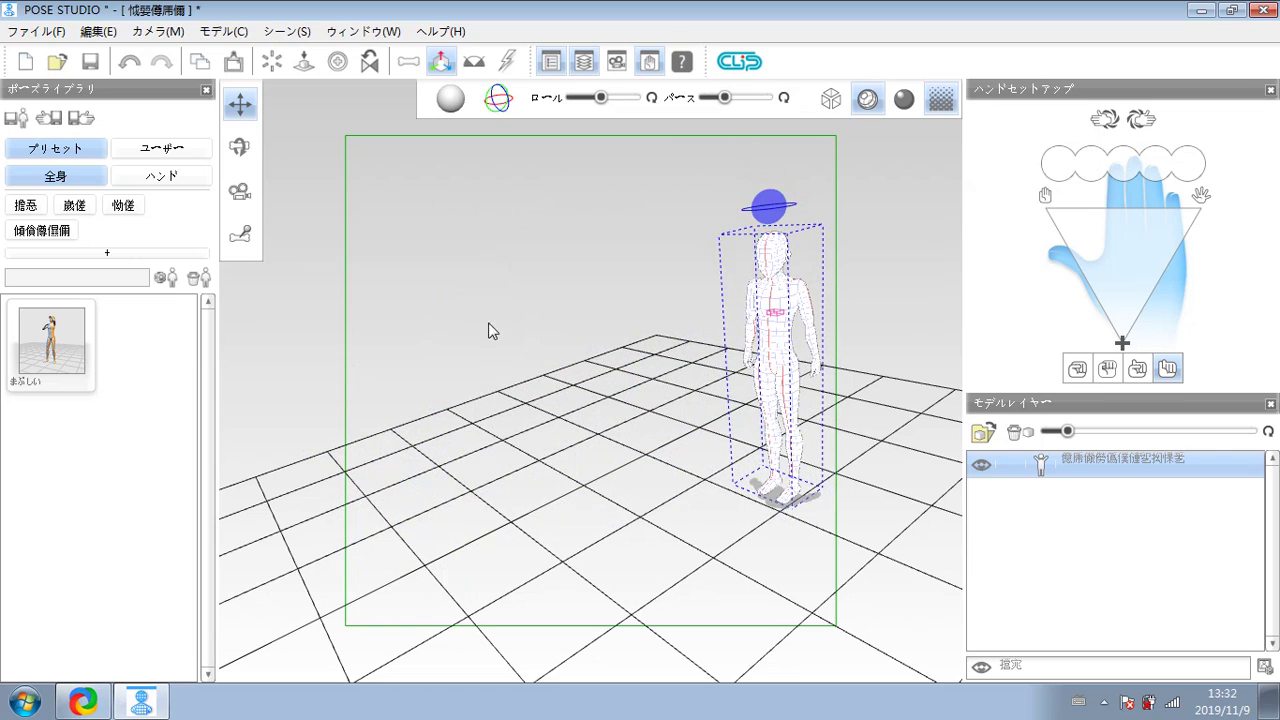
drag(395, 377, 377, 337)
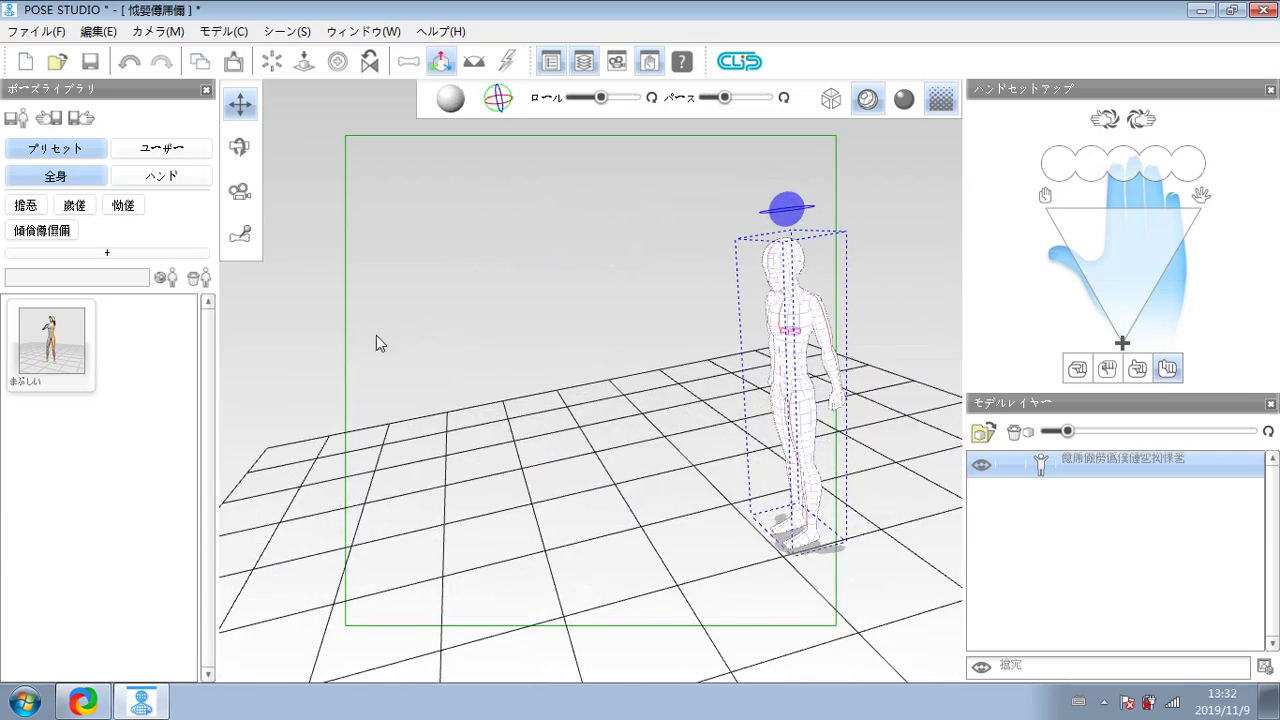
Step: Mirror the figure's pose left to right, then mirror it back
click(369, 62)
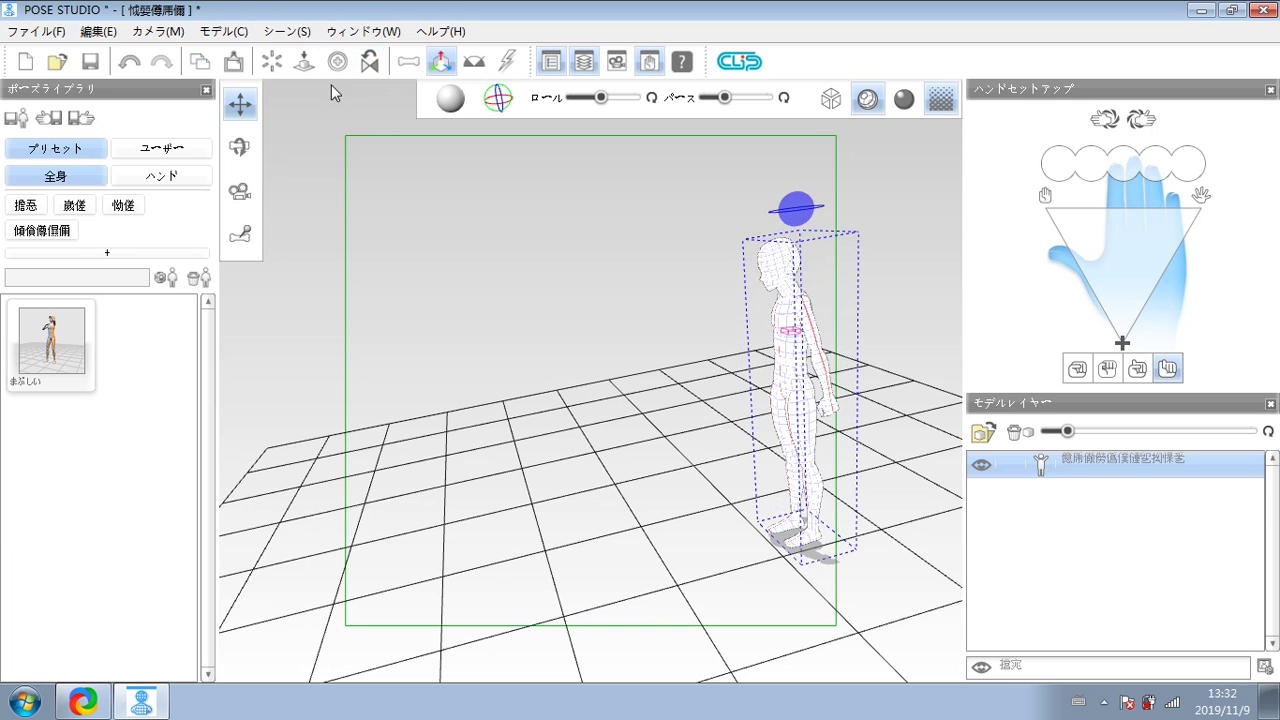
click(369, 62)
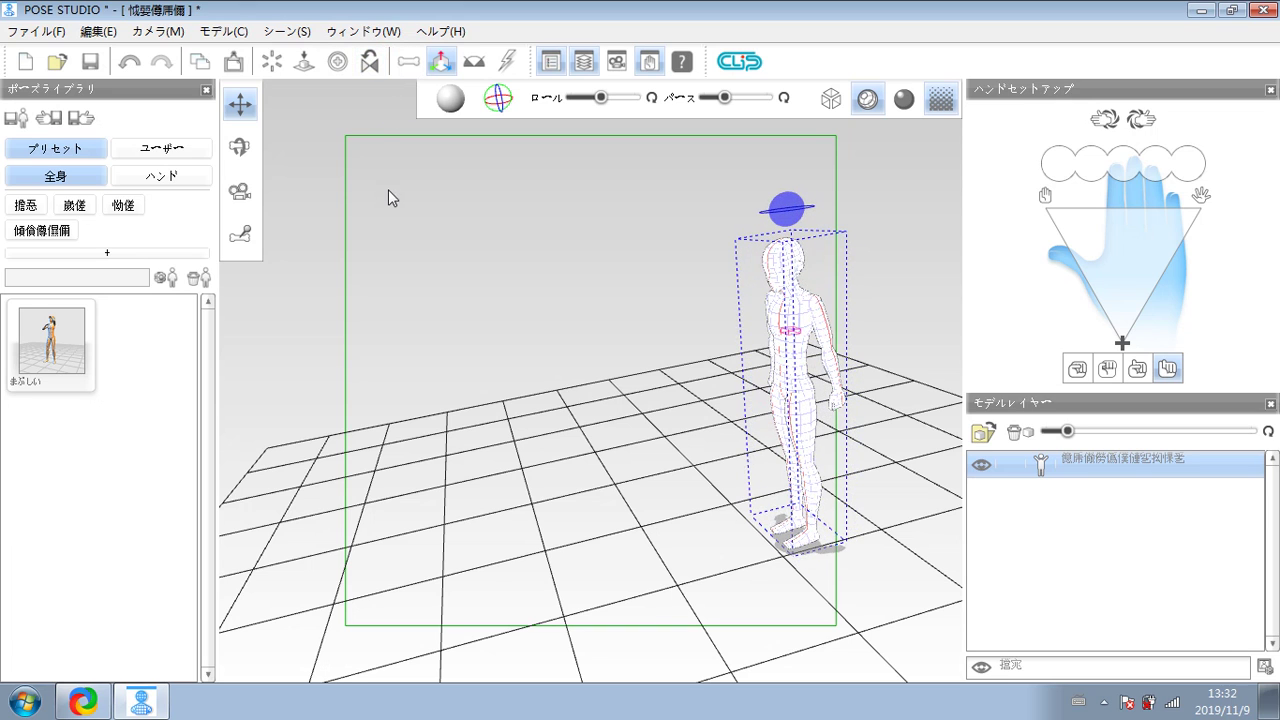
Step: Turn off the model manipulator around the figure and view the figure from another side
mouse_move(429, 266)
mouse_down()
mouse_move(437, 349)
mouse_move(726, 357)
mouse_move(828, 332)
mouse_up()
middle_drag(795, 282, 586, 551)
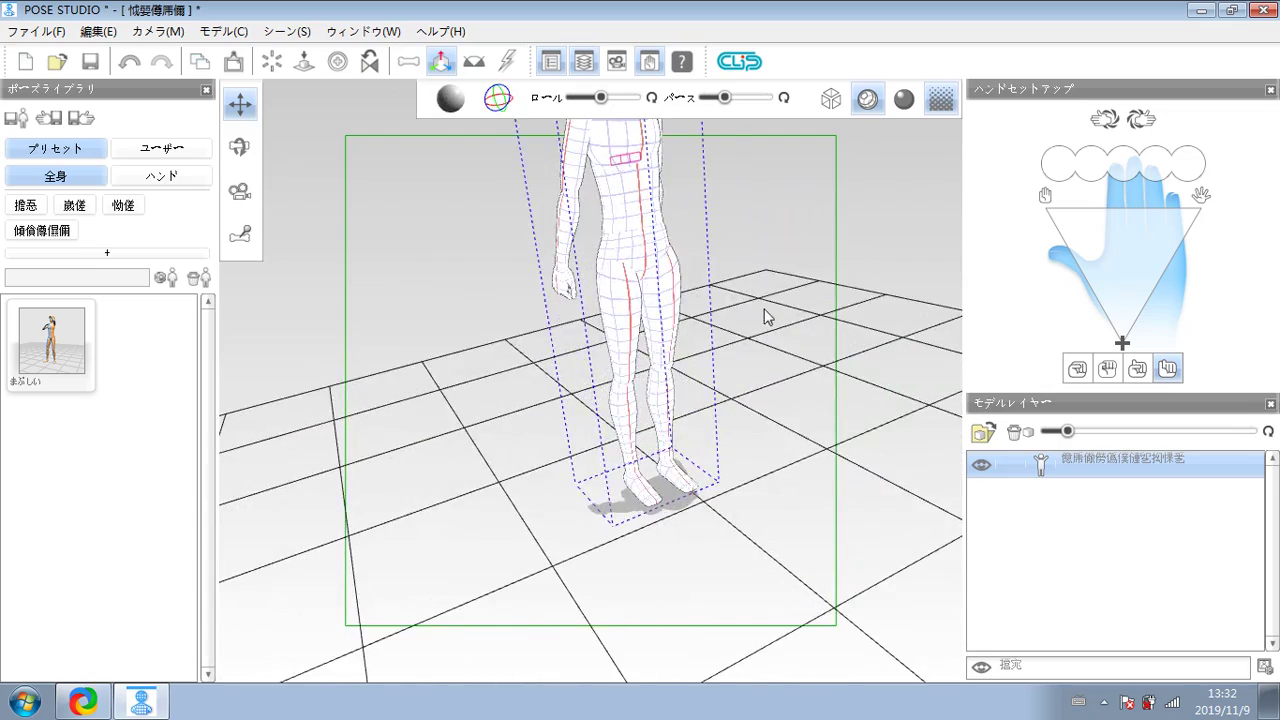
middle_drag(766, 312, 650, 200)
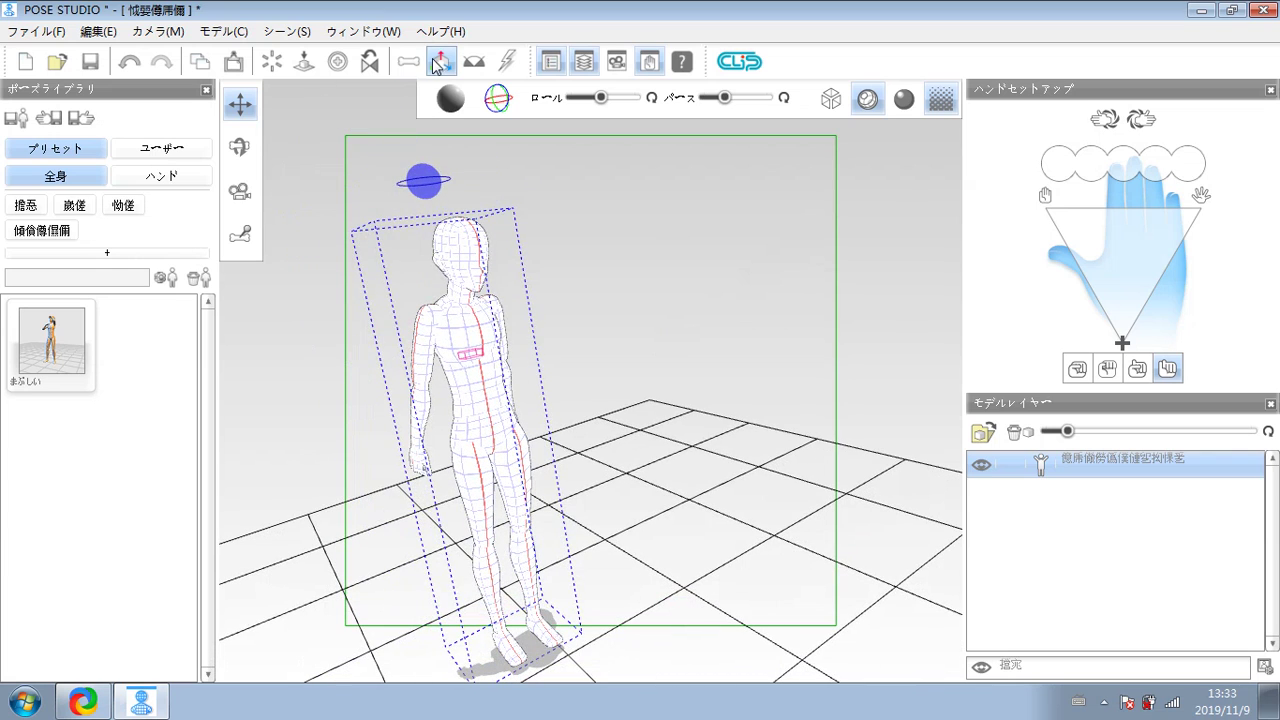
click(441, 61)
click(443, 62)
click(445, 61)
click(445, 61)
click(445, 64)
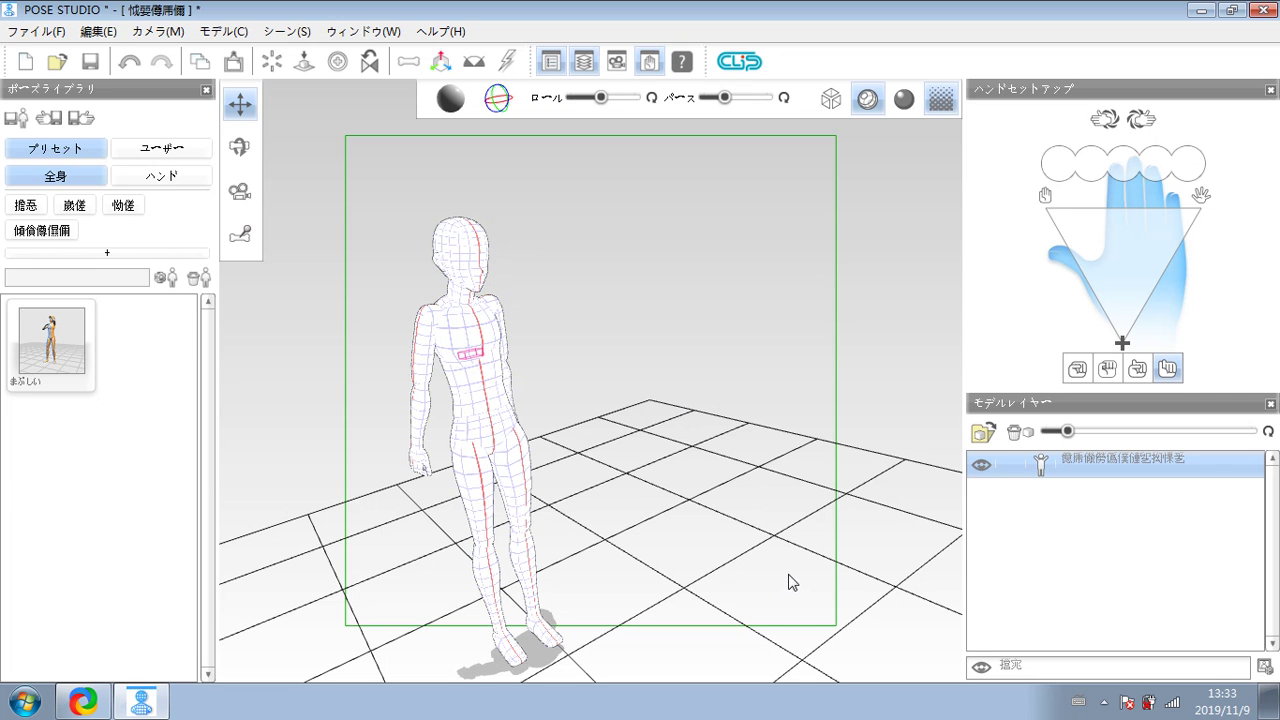
drag(869, 421, 175, 345)
Step: Close Pose Studio without saving the changes to the scene
click(1260, 10)
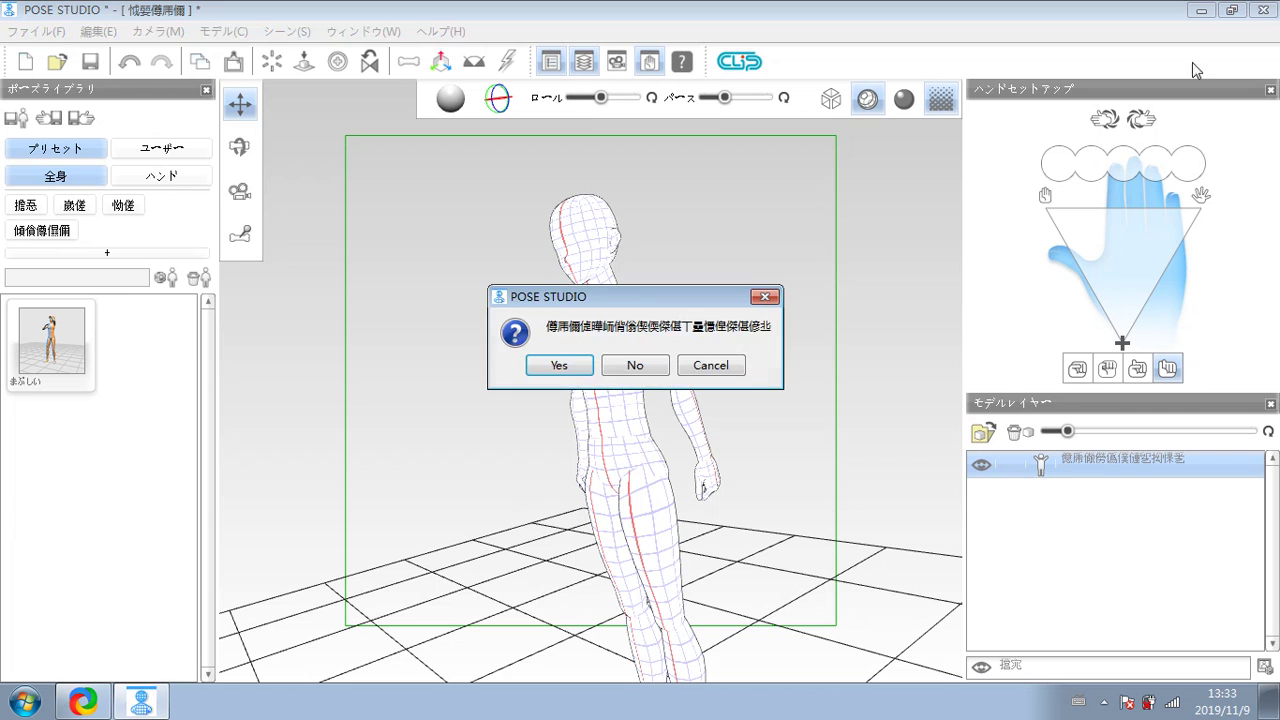
click(628, 366)
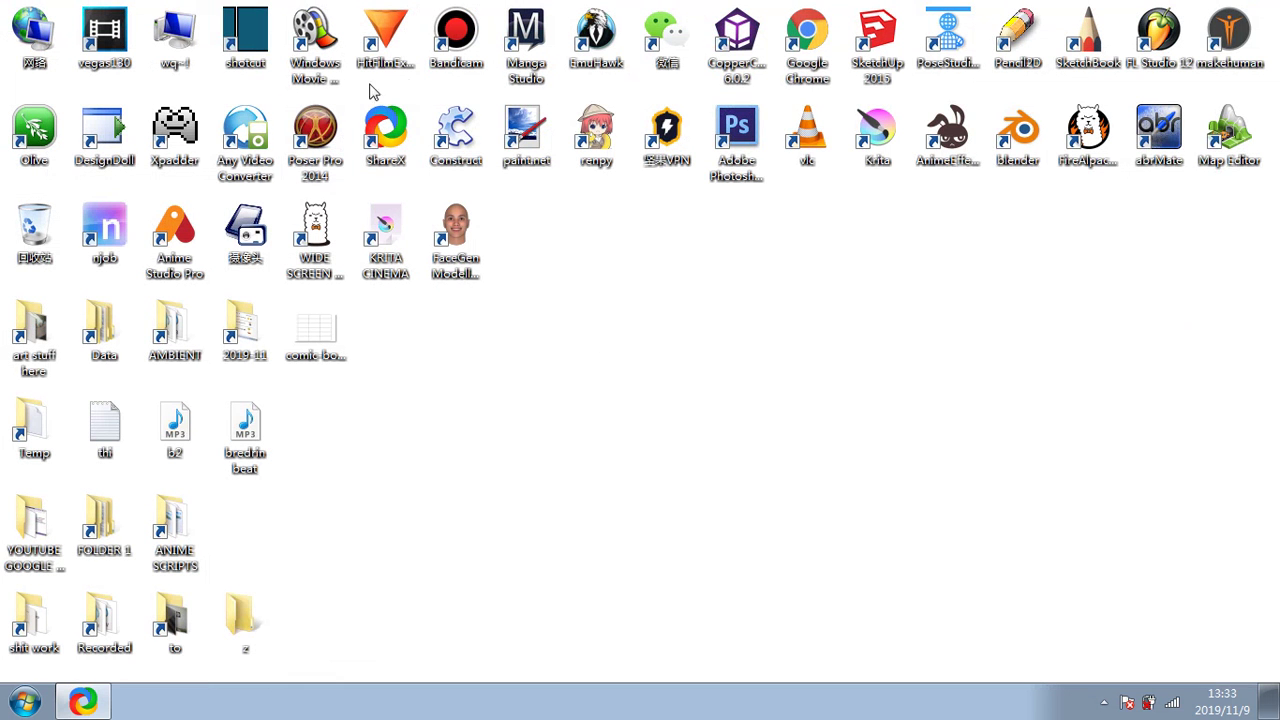
Step: Launch Manga Studio EX from the desktop and maximize its window around the new canvas
double_click(543, 64)
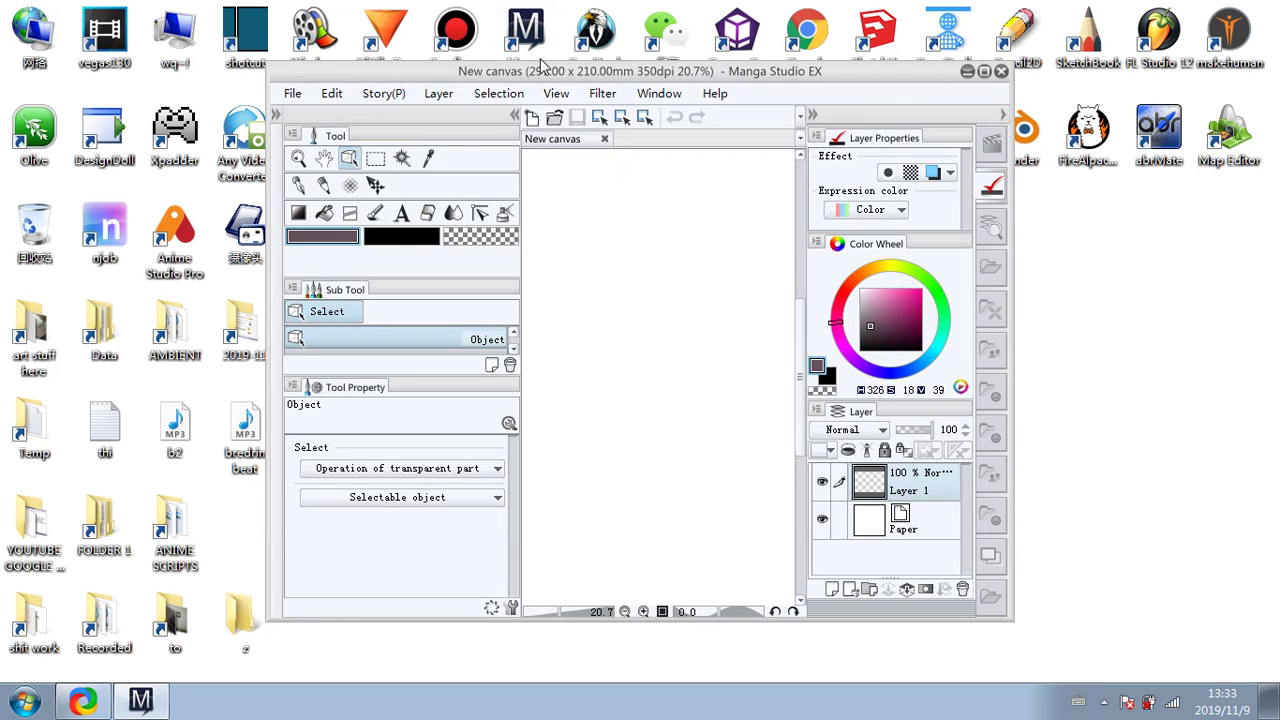
double_click(672, 73)
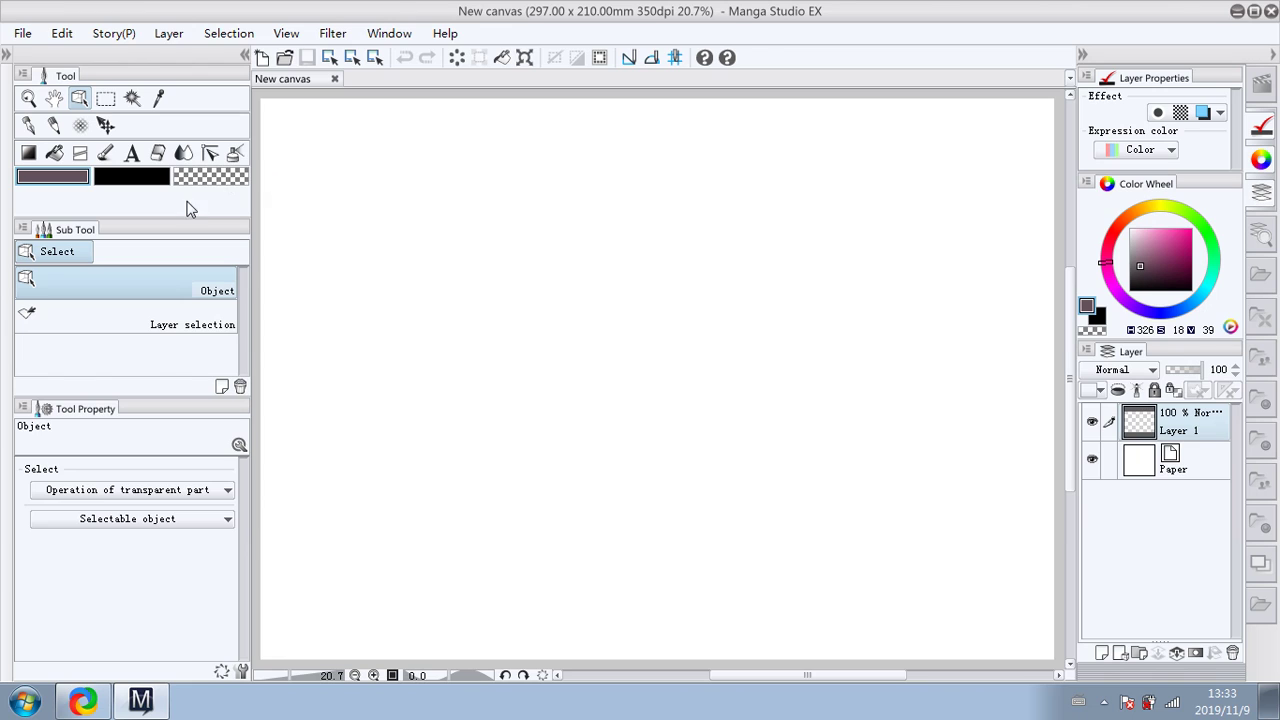
scroll(526, 206, down, 2)
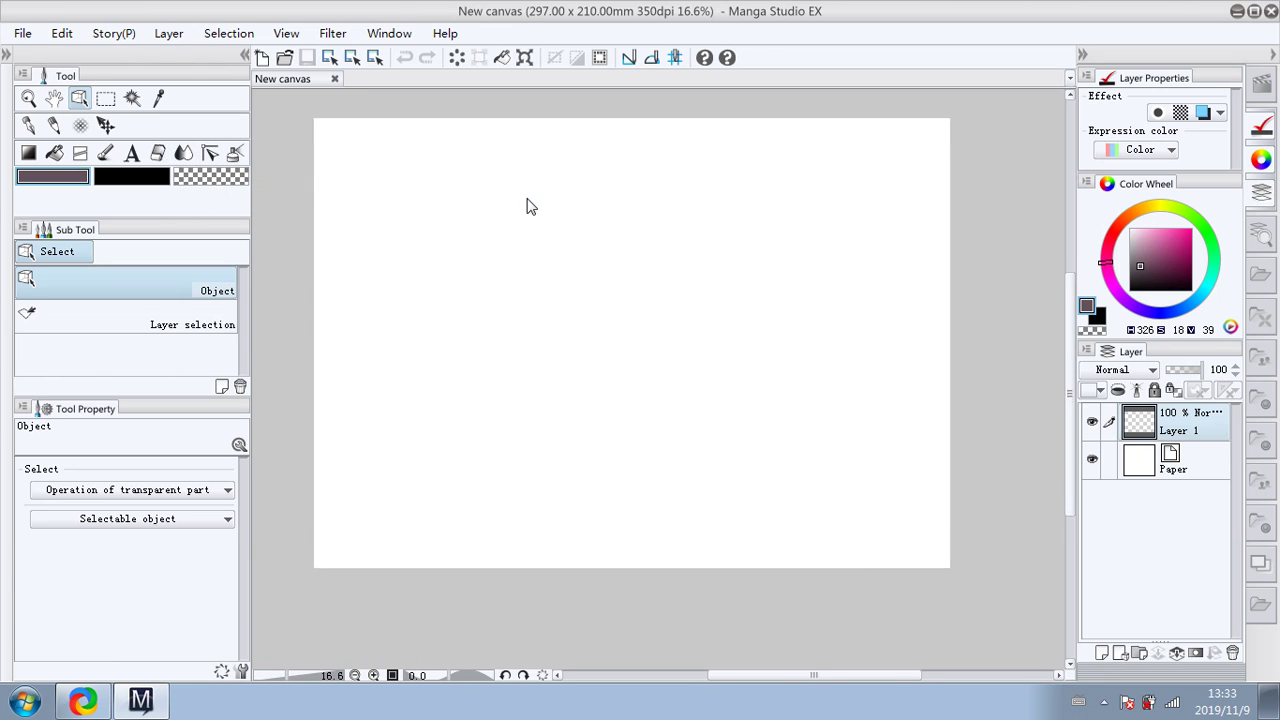
scroll(530, 205, up, 2)
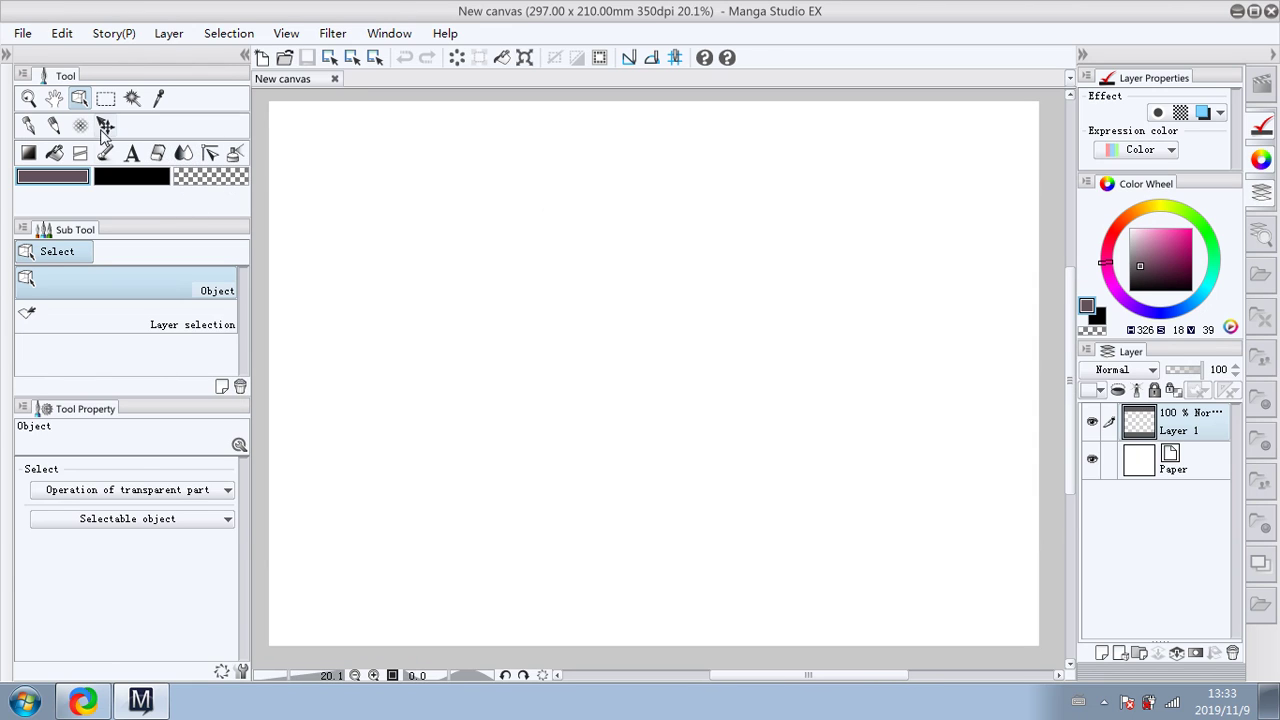
Step: Select the Watercolor brush from the watercolor group of the Brush tool
click(105, 126)
click(106, 152)
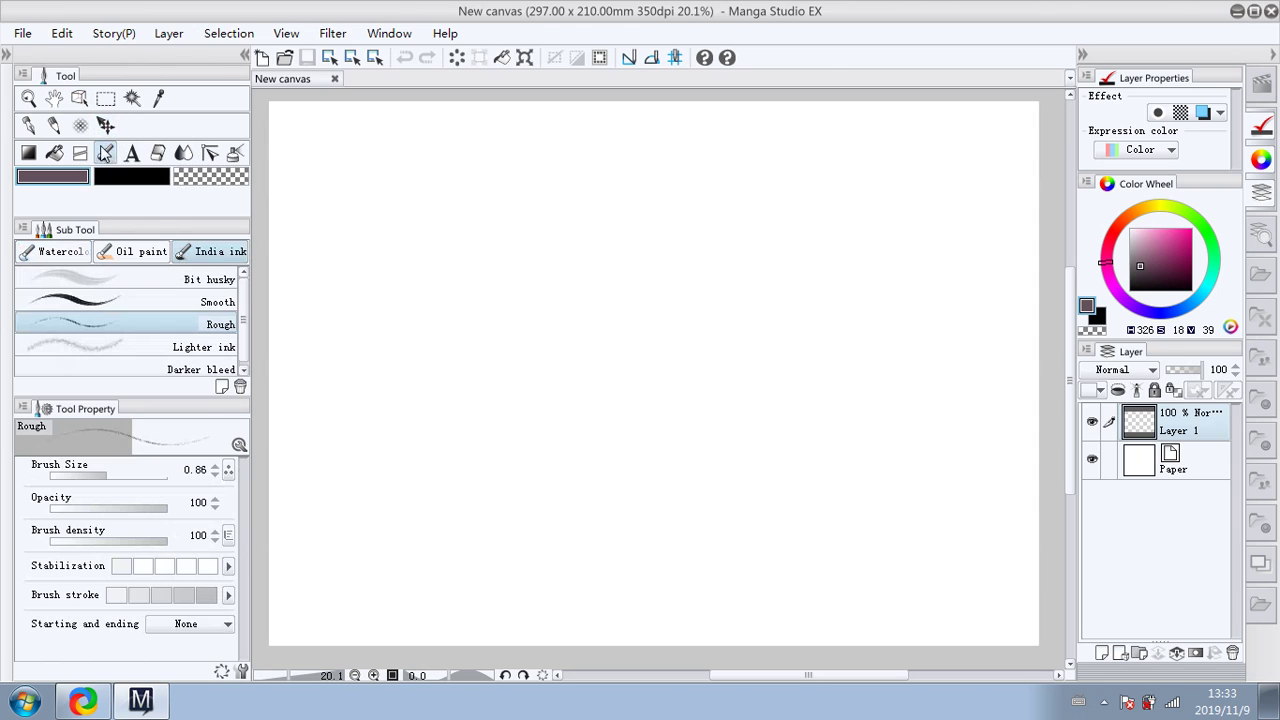
click(70, 252)
click(143, 302)
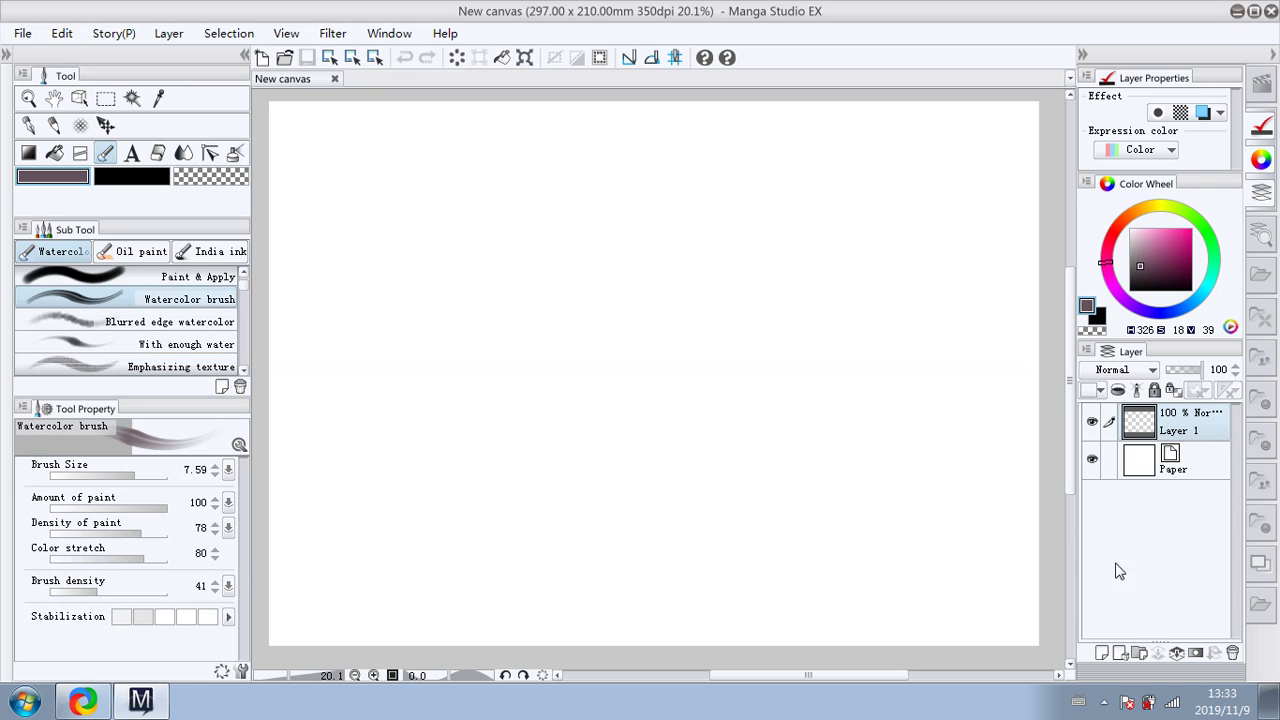
Step: Show the materials in a wider palette and open the "basic useful positions" folder of saved 3D poses
click(1262, 316)
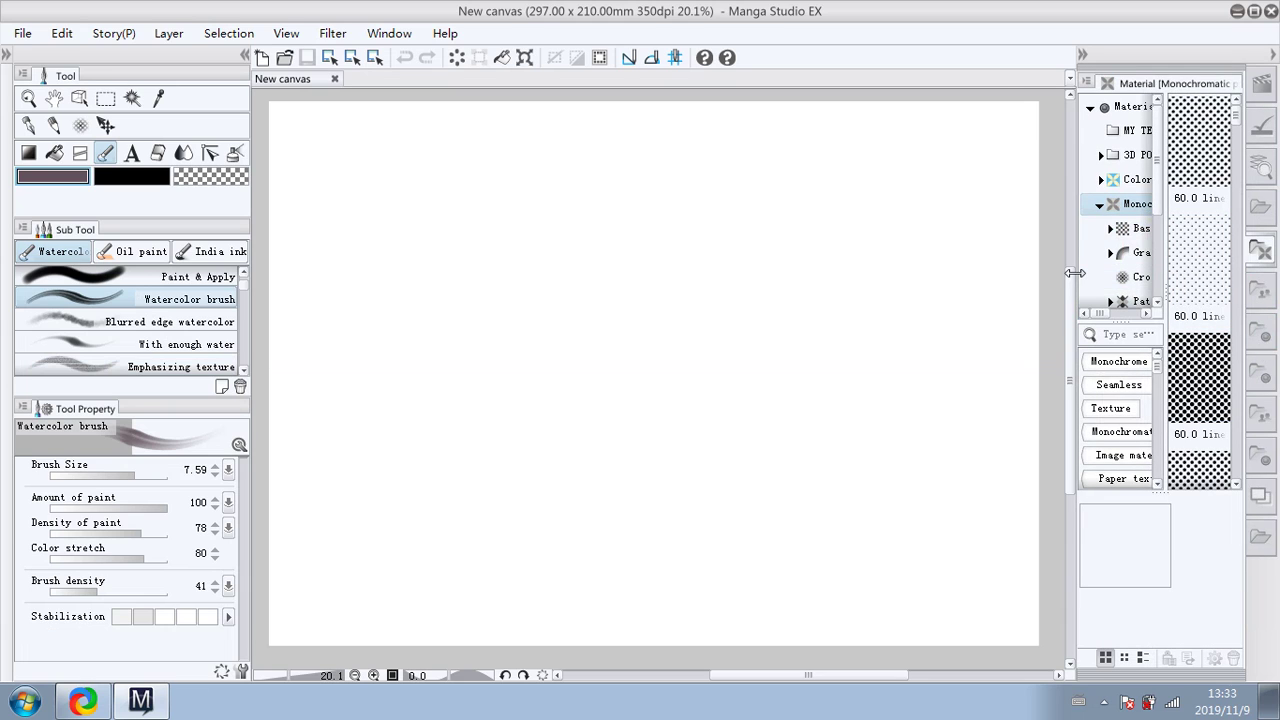
drag(1075, 279, 1108, 244)
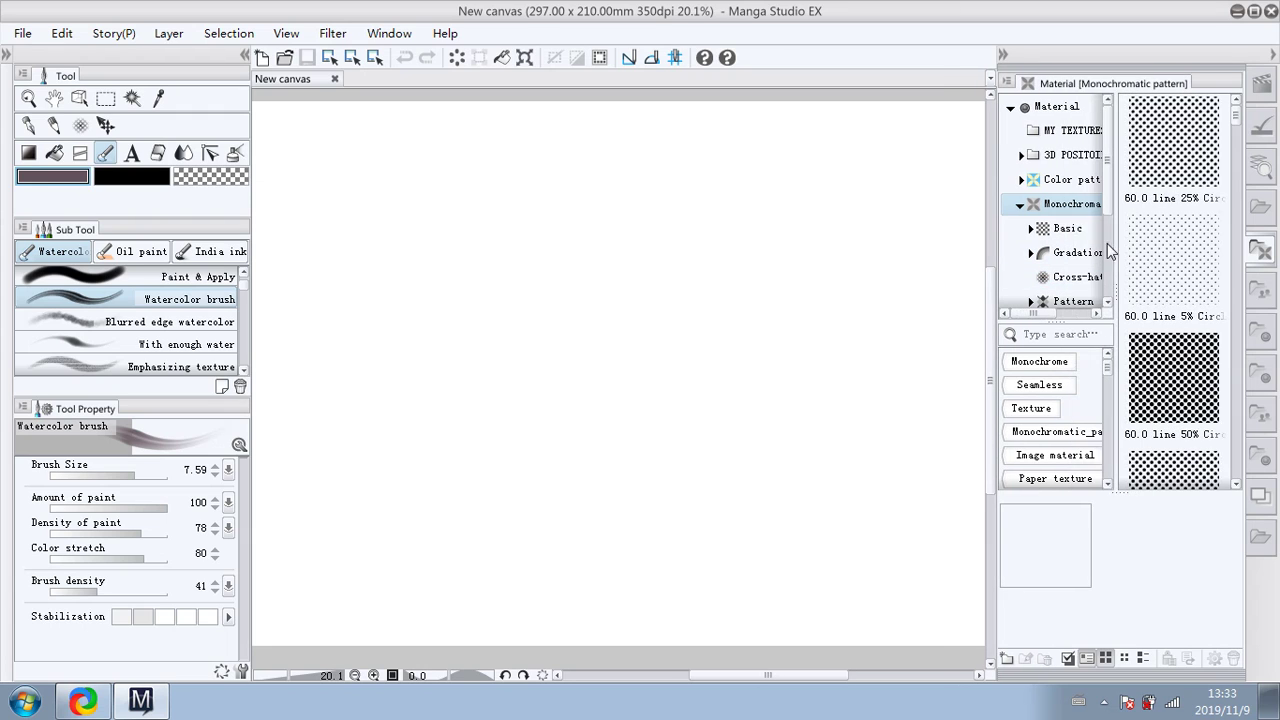
click(1021, 156)
click(1030, 178)
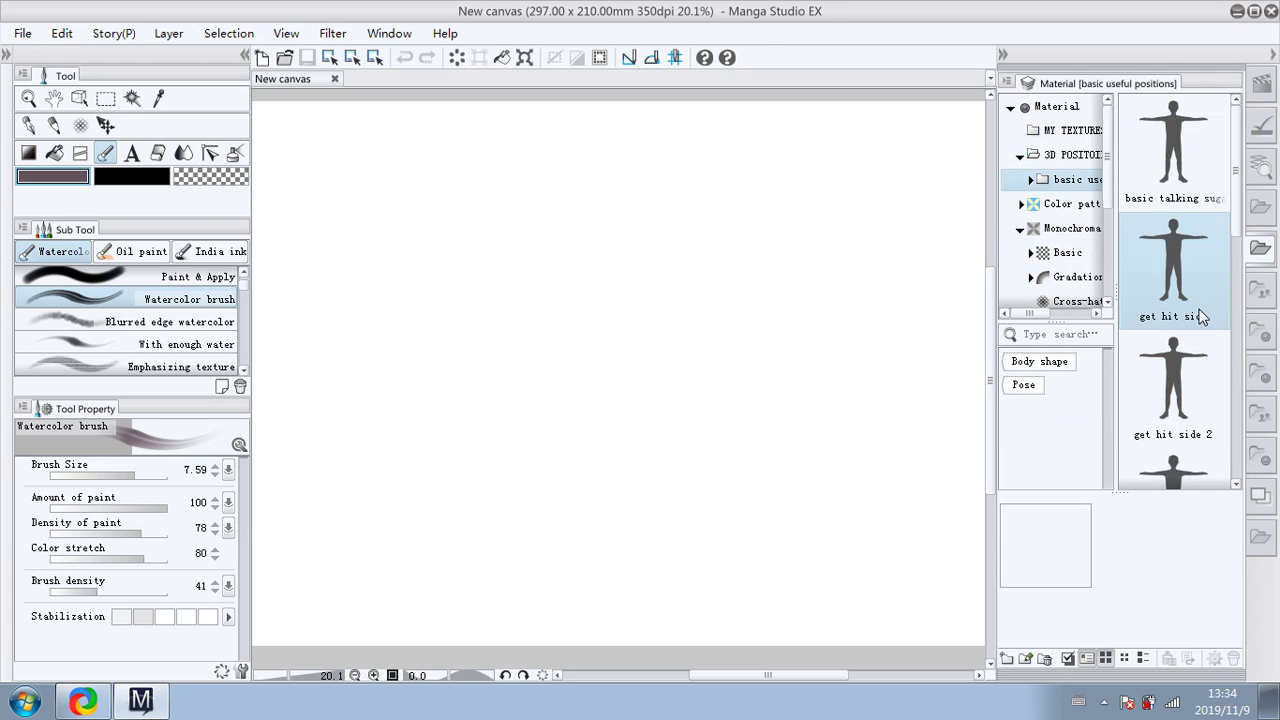
Step: Look through the saved body poses and character models in the "basic useful positions" folder
scroll(1183, 370, down, 2)
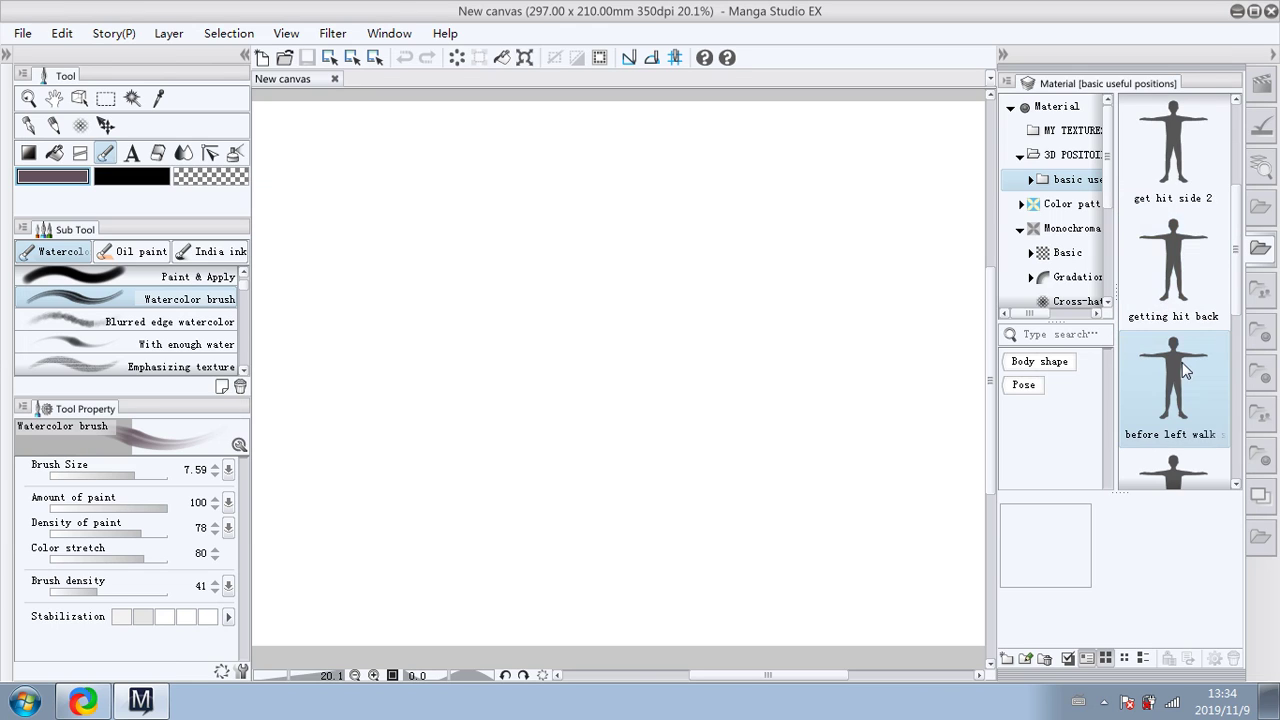
scroll(1188, 370, down, 4)
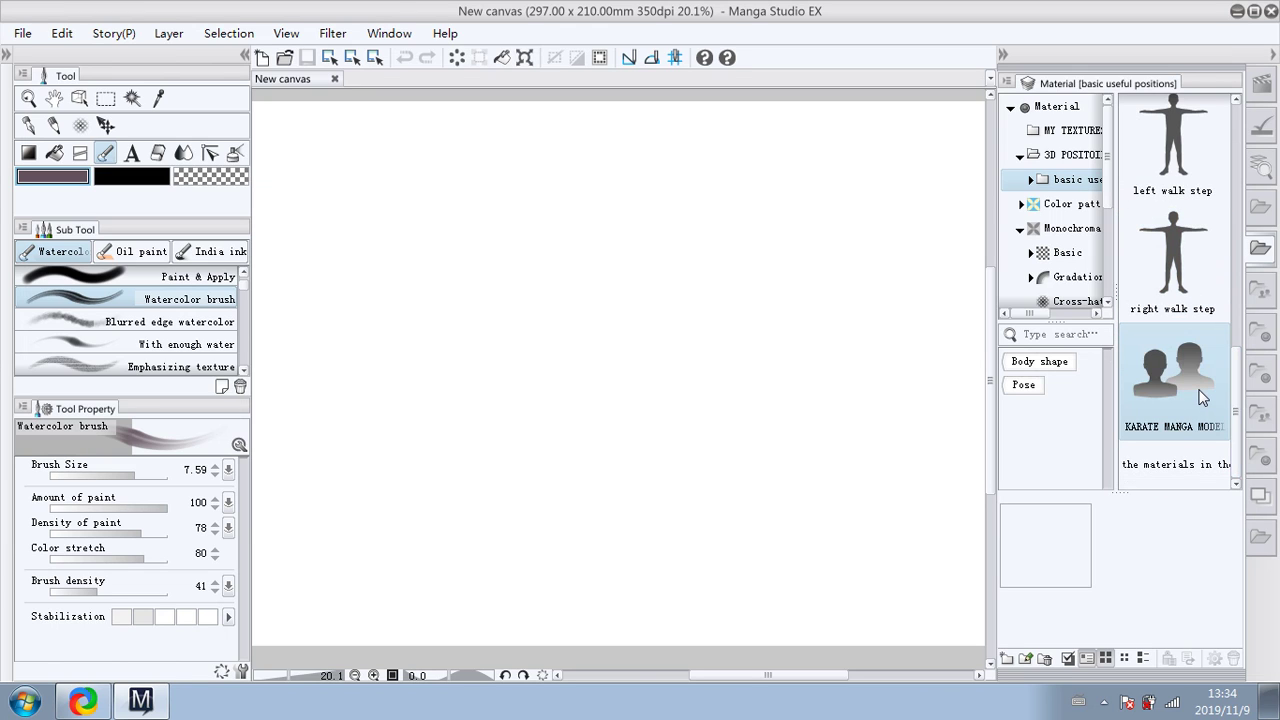
scroll(1200, 398, up, 1)
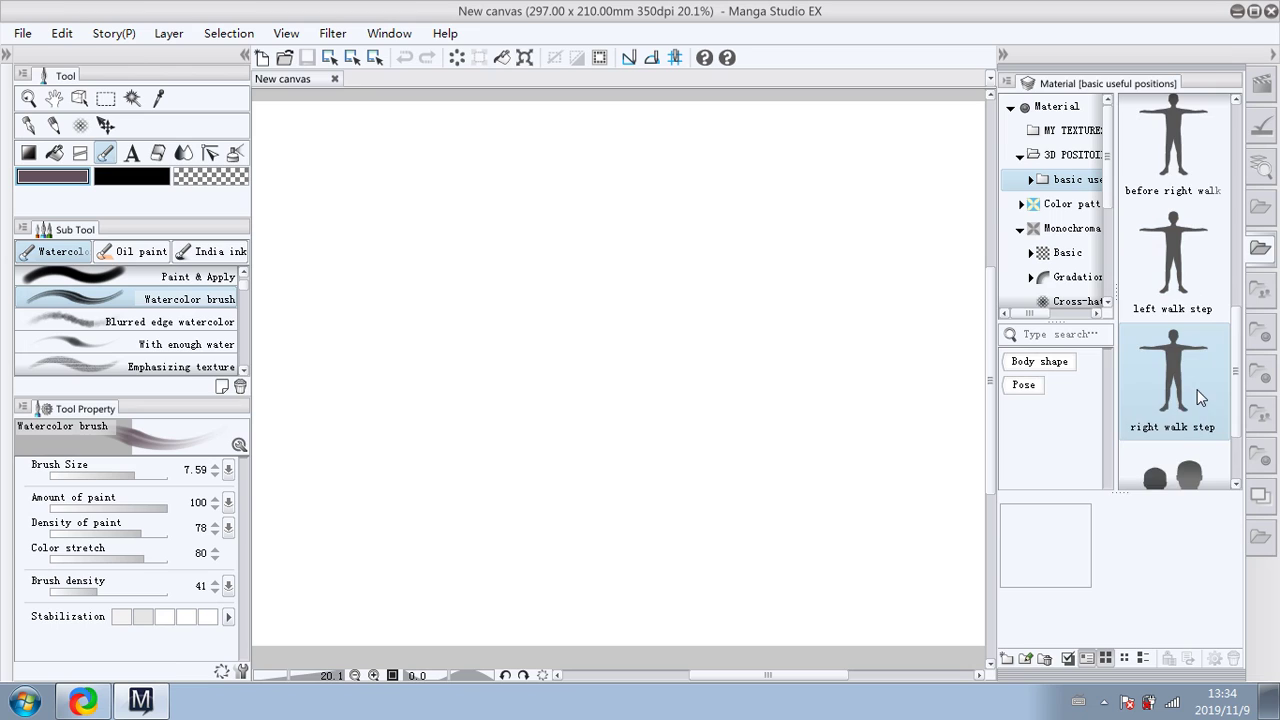
scroll(1197, 389, up, 5)
double_click(1070, 155)
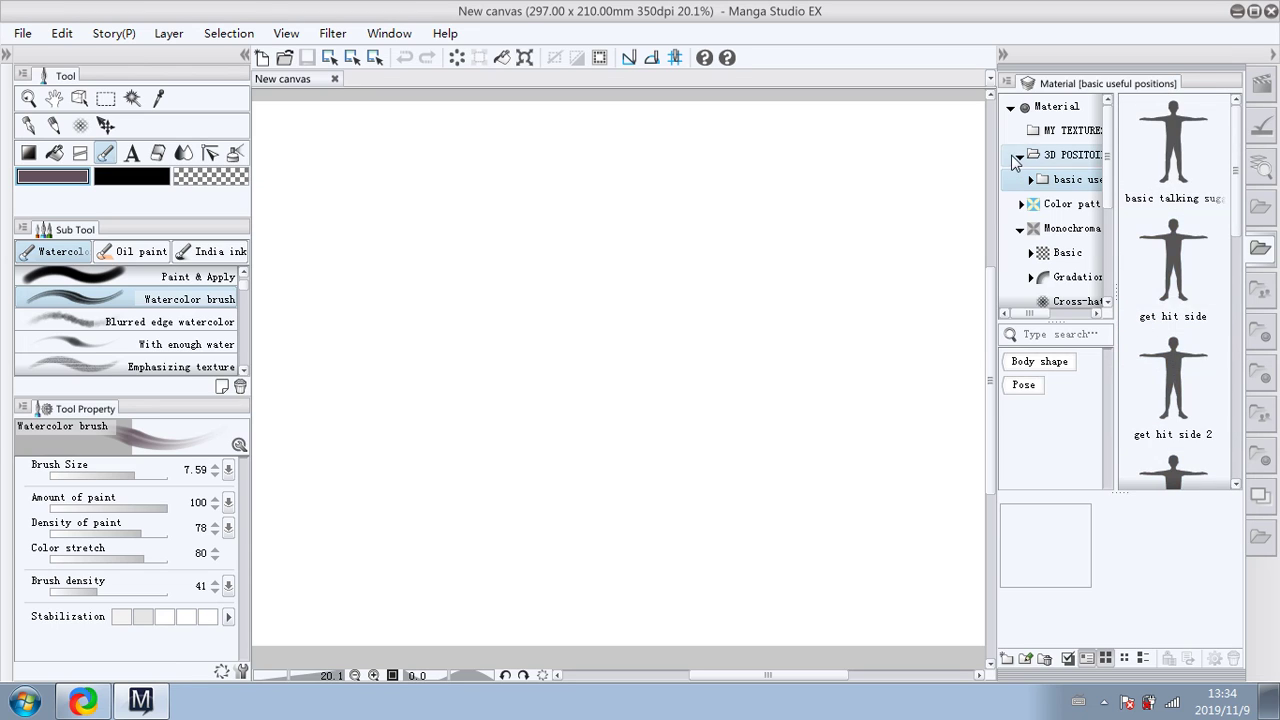
Step: Switch through the material categories and display the 3D Body type materials
click(1262, 372)
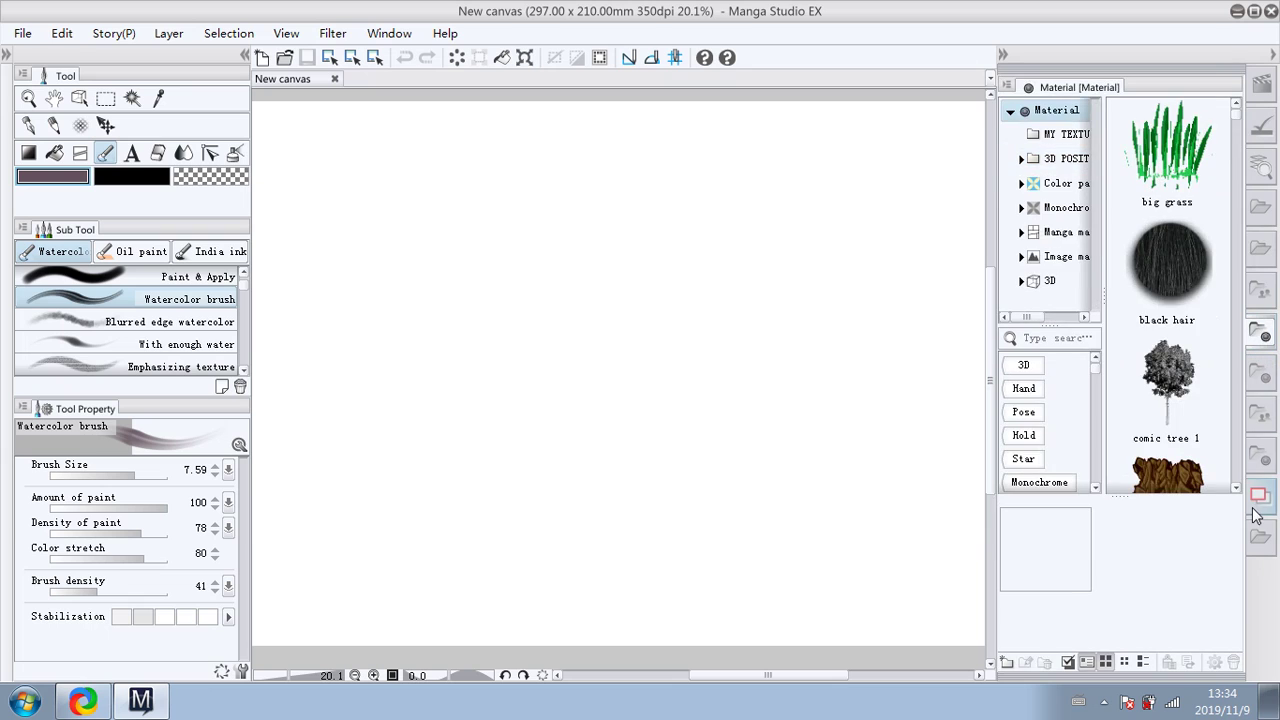
click(1258, 498)
click(1262, 412)
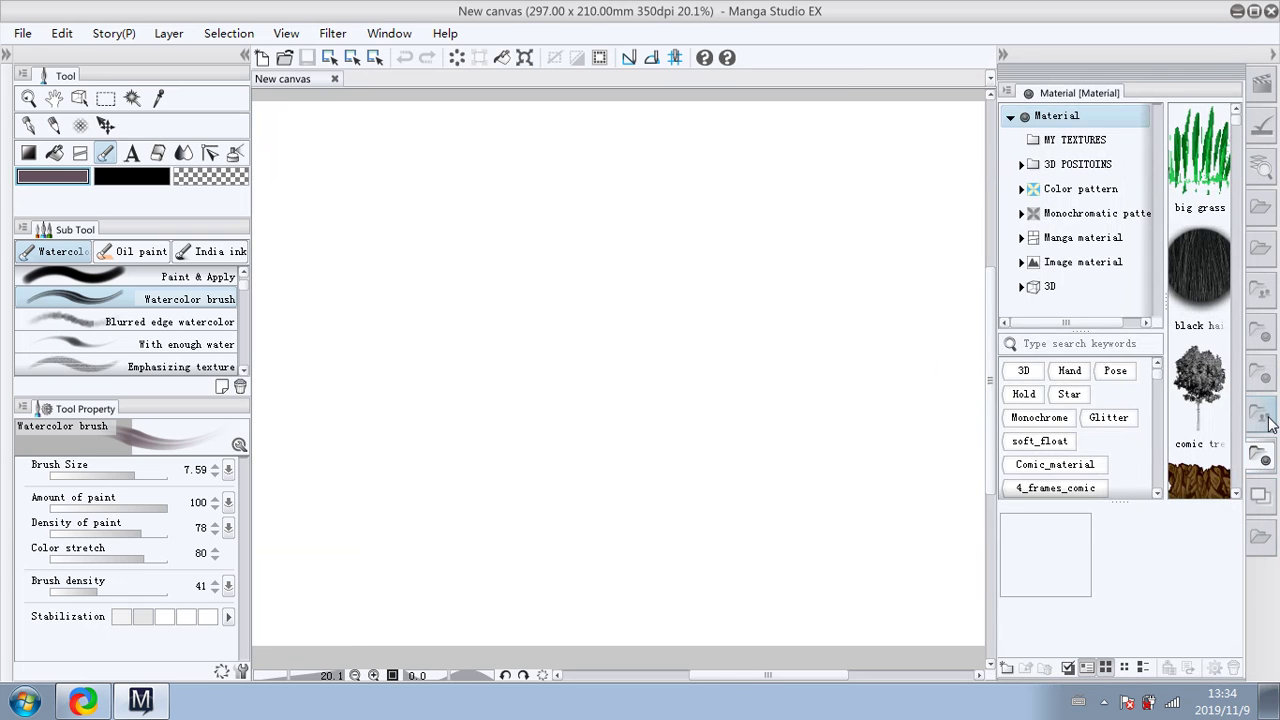
click(1265, 385)
click(1263, 412)
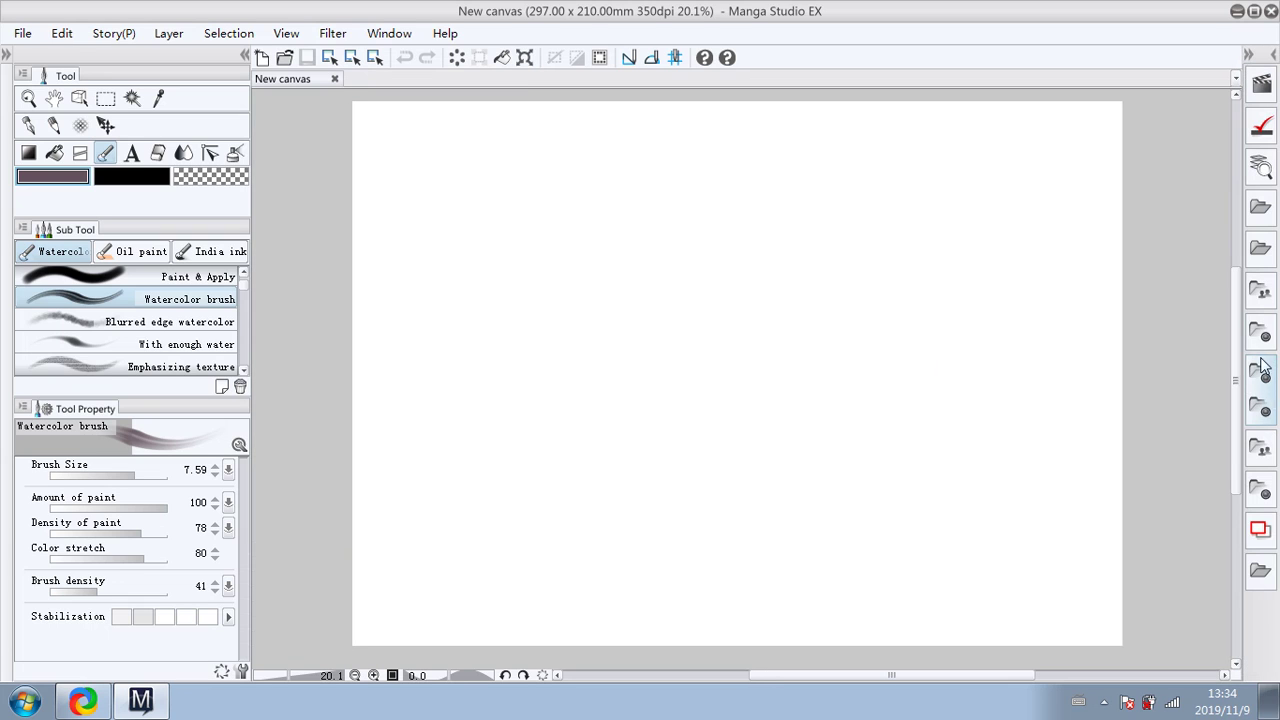
click(1262, 446)
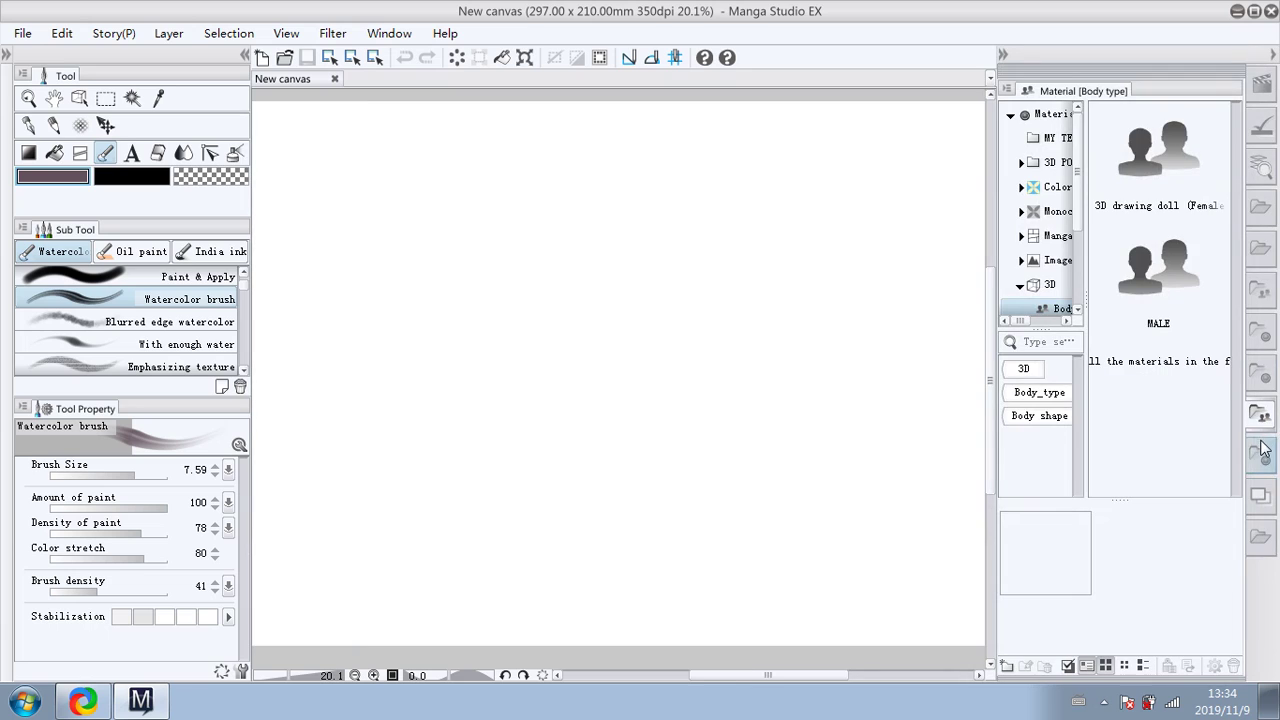
Step: Place the 3D drawing doll (Female) from the Body type materials onto the canvas
click(1165, 158)
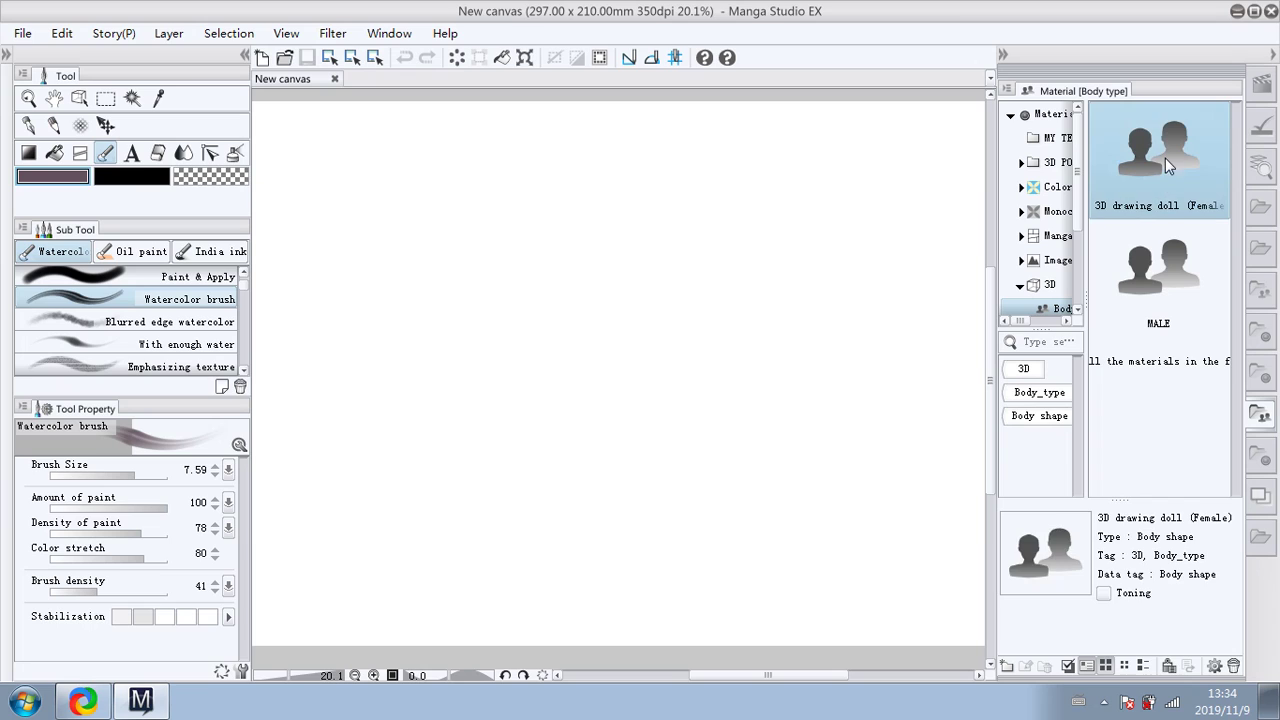
drag(1165, 158, 717, 288)
drag(1153, 222, 766, 257)
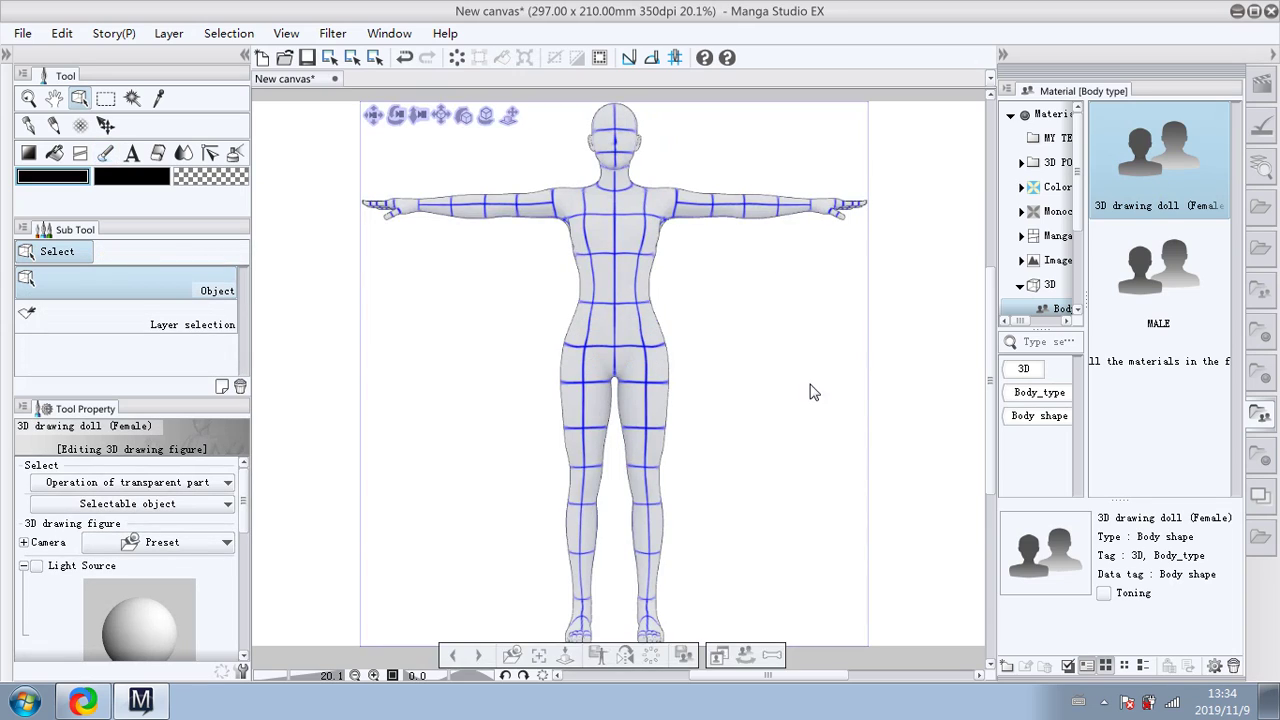
Step: Turn on the light source for the female 3D drawing doll and rotate the view to see the figure from both sides
mouse_move(814, 391)
mouse_down()
mouse_move(620, 470)
mouse_move(591, 449)
mouse_move(820, 491)
mouse_move(891, 451)
mouse_move(884, 401)
mouse_move(878, 432)
mouse_move(803, 400)
mouse_move(822, 392)
mouse_up()
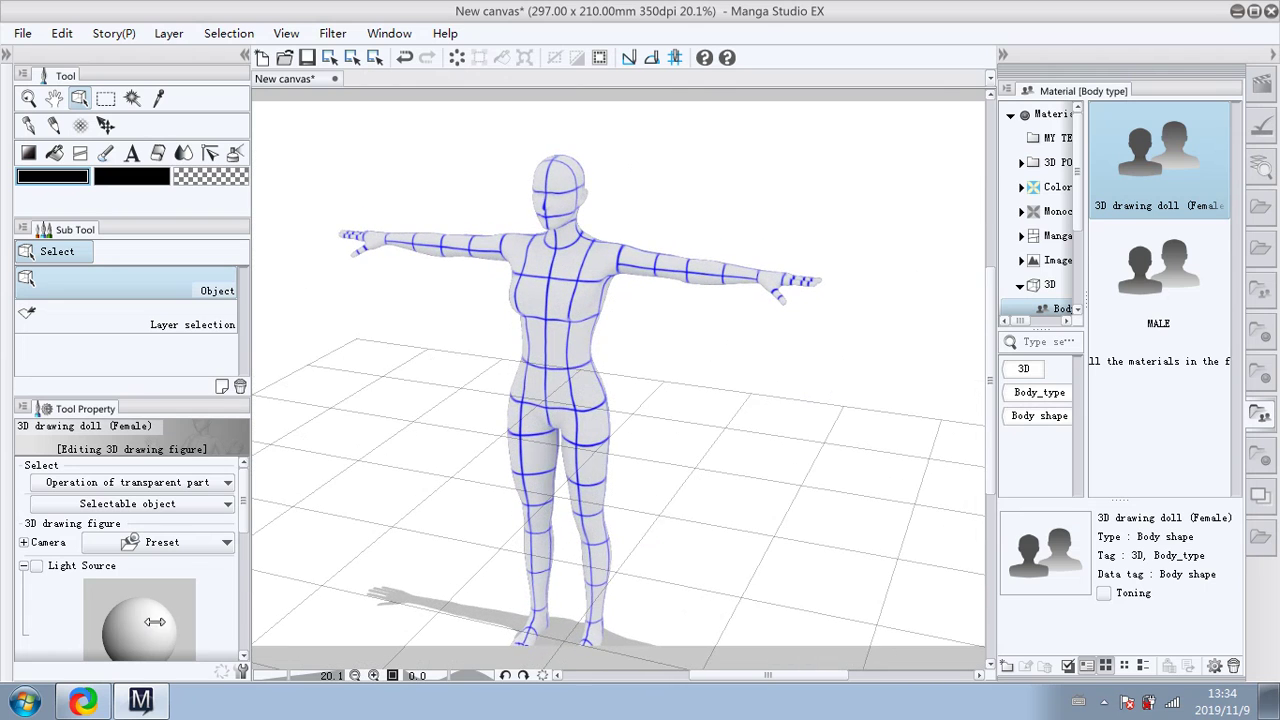
mouse_move(145, 632)
mouse_down()
mouse_move(200, 558)
mouse_move(152, 612)
mouse_up()
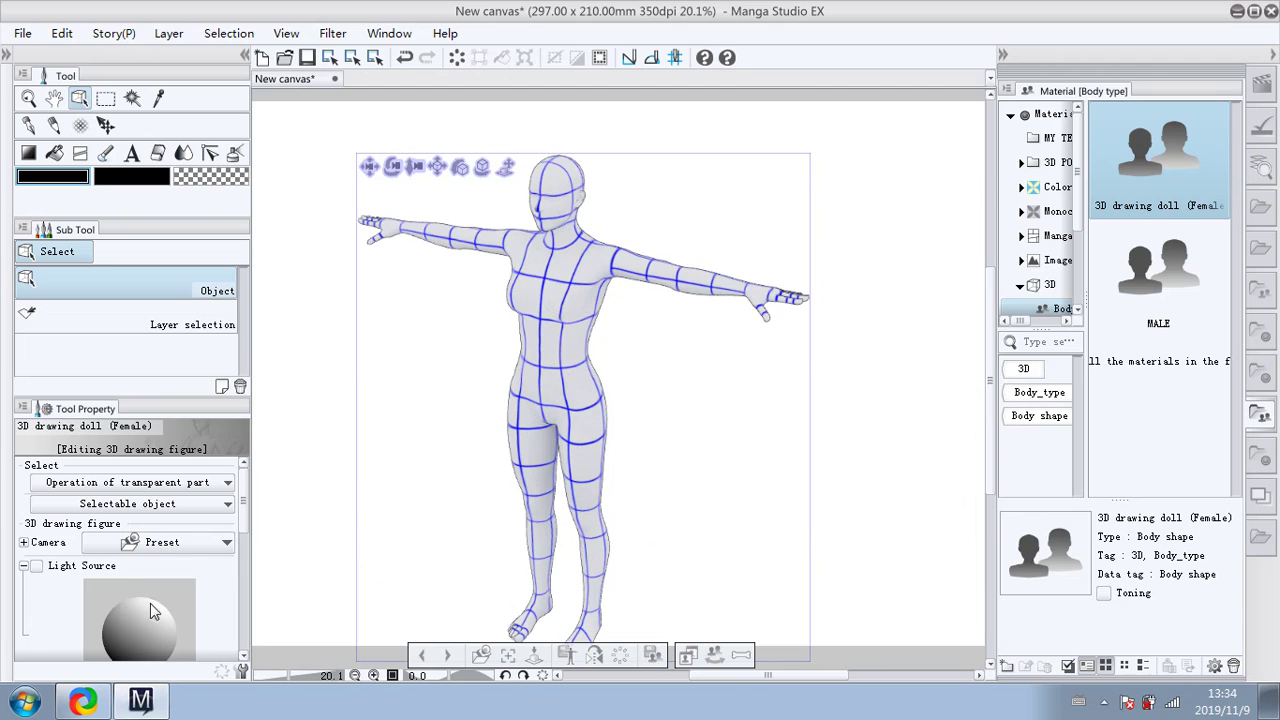
click(37, 567)
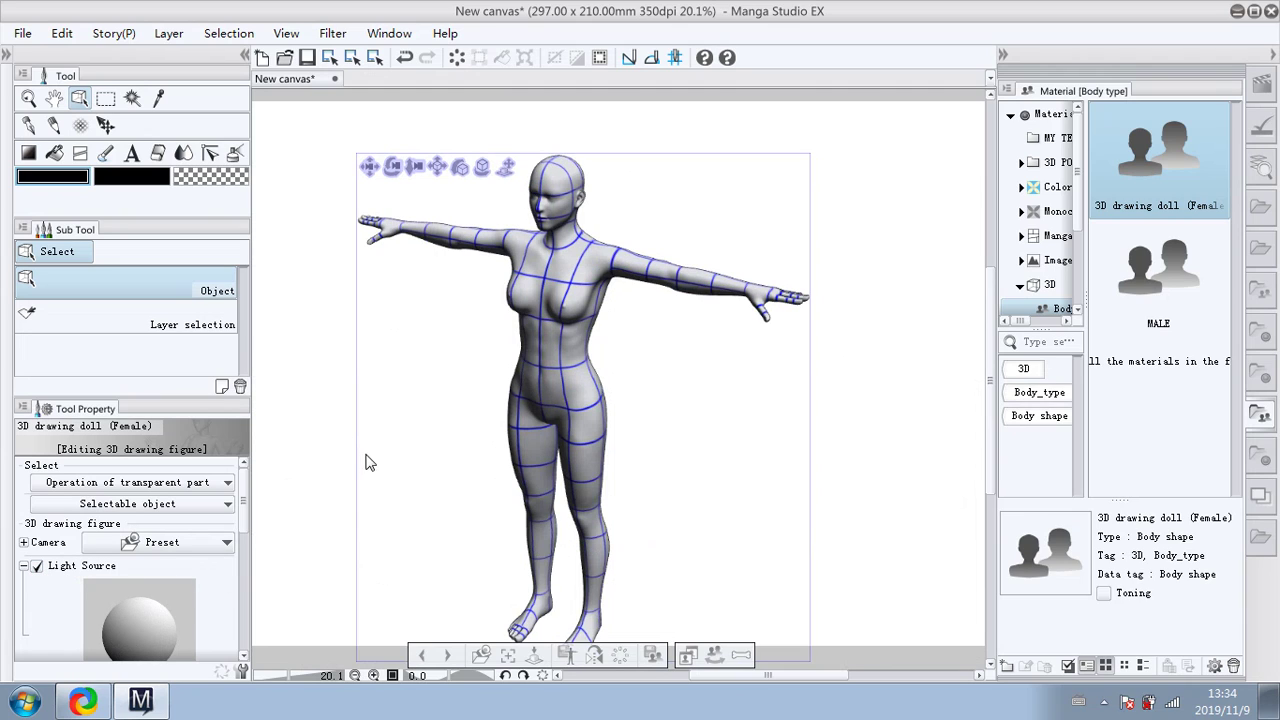
drag(366, 462, 535, 465)
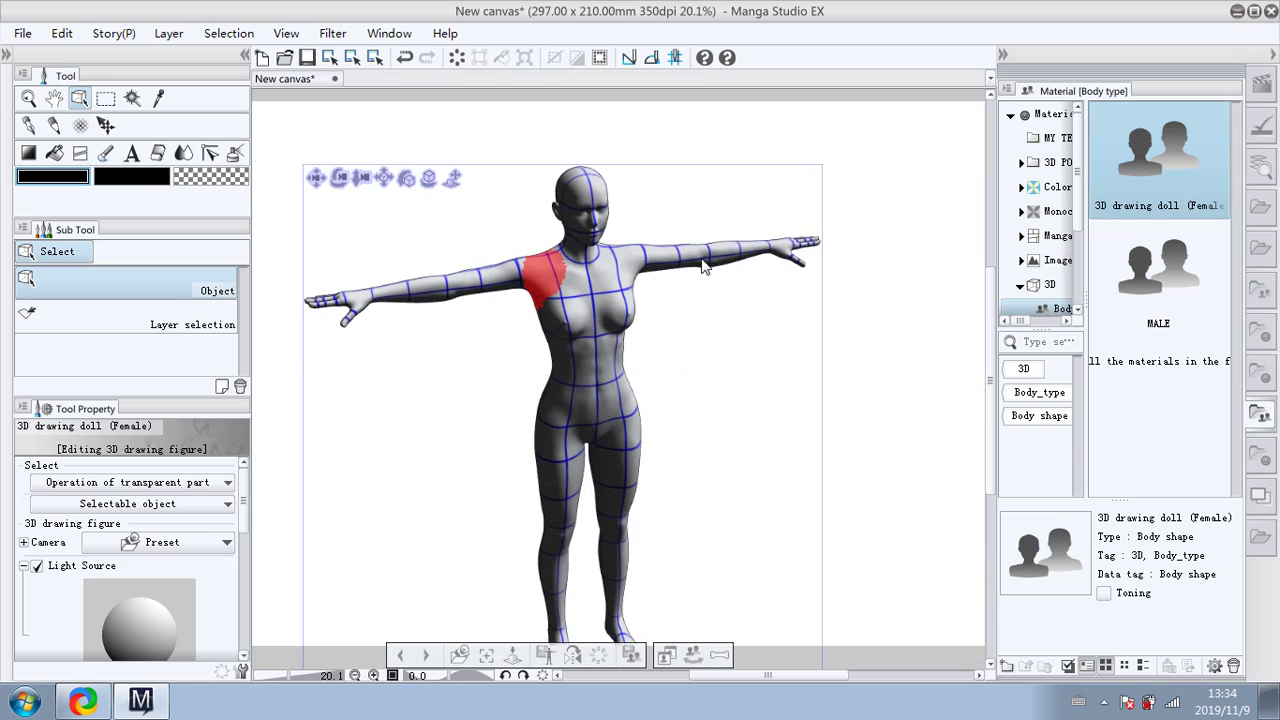
Step: Rotate the doll's left shoulder so the outstretched left arm is raised slightly
click(628, 254)
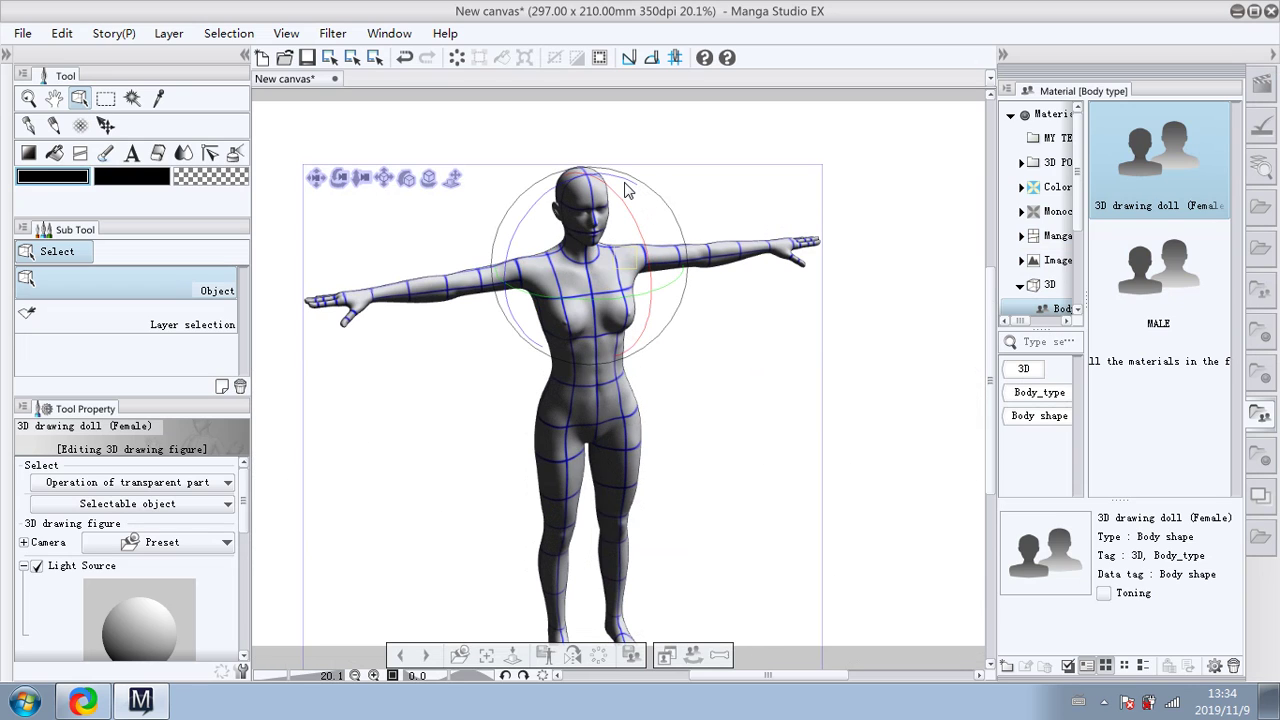
drag(640, 268, 612, 186)
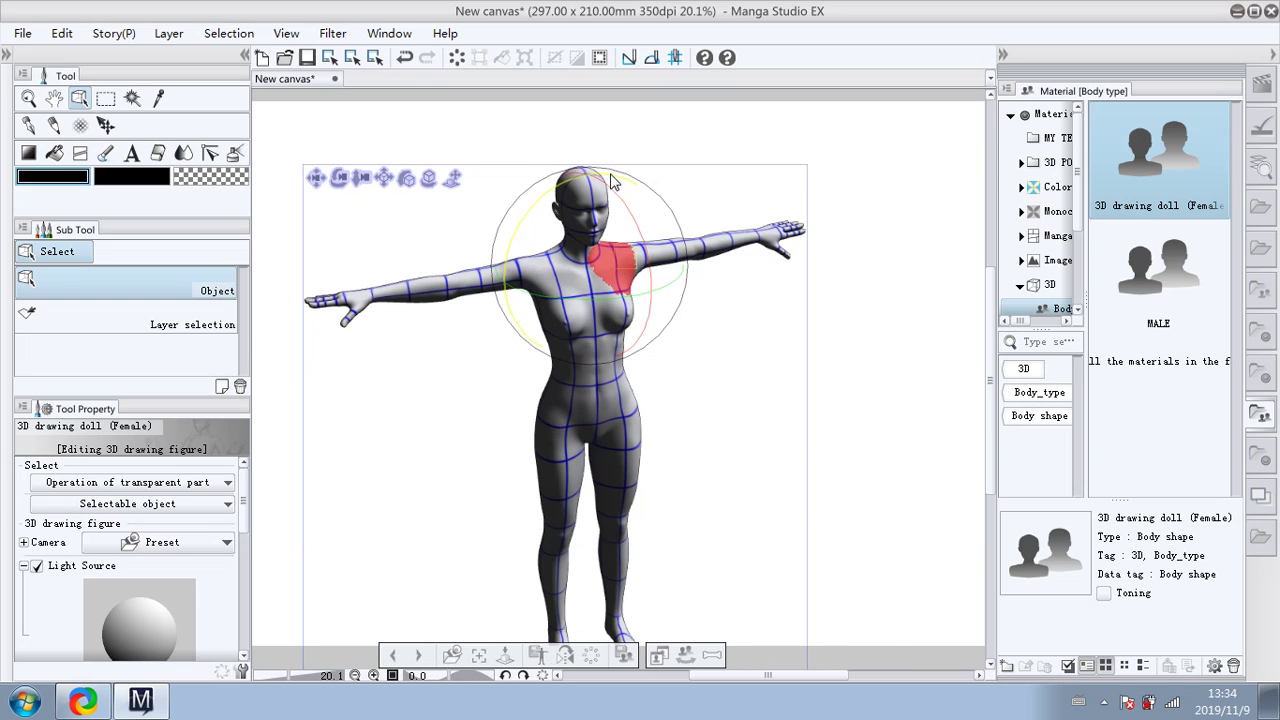
drag(628, 255, 634, 189)
Step: Lower the 3D drawing doll layer's opacity to 22%, then move Layer 1 above it and make Layer 1 active
click(1262, 166)
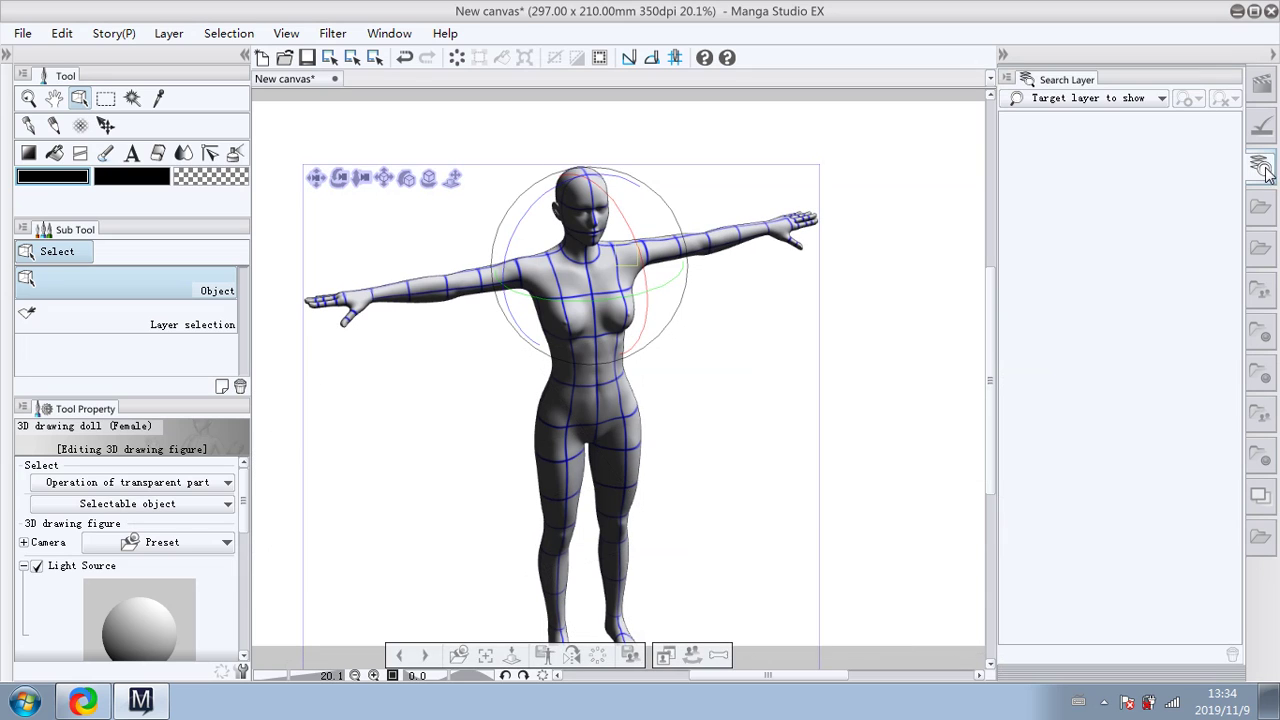
click(1262, 124)
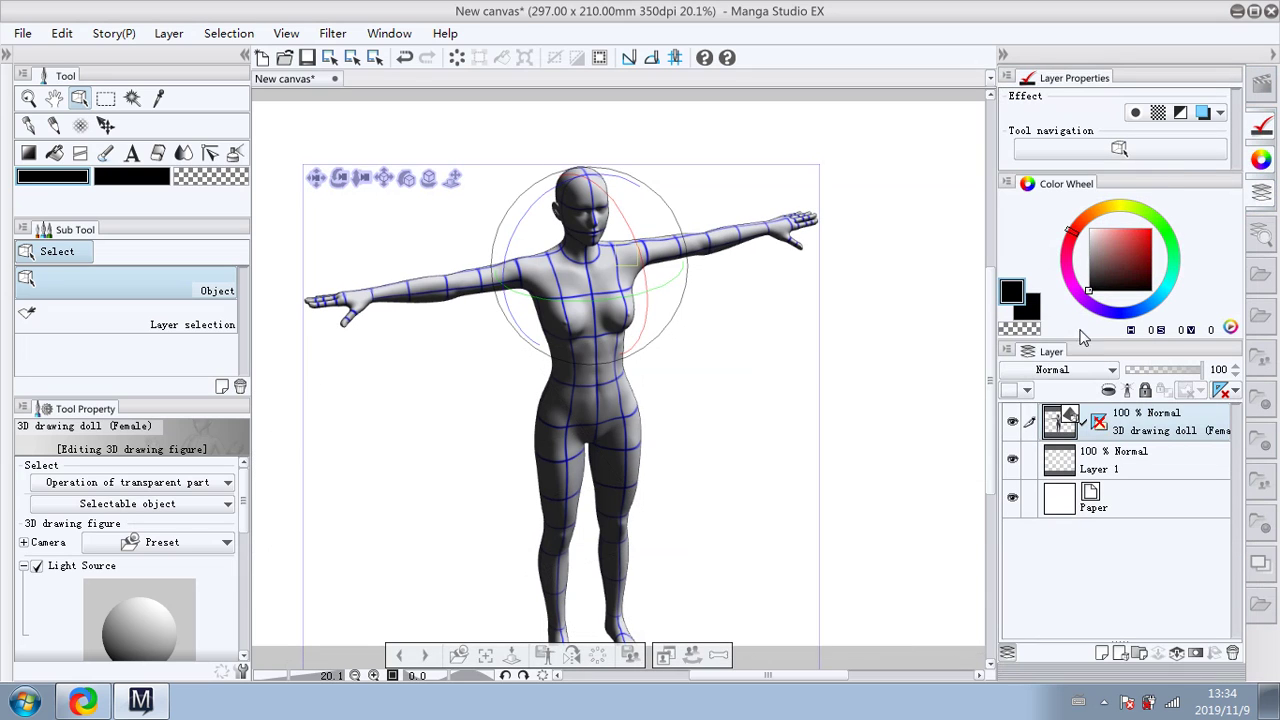
drag(1180, 370, 1152, 370)
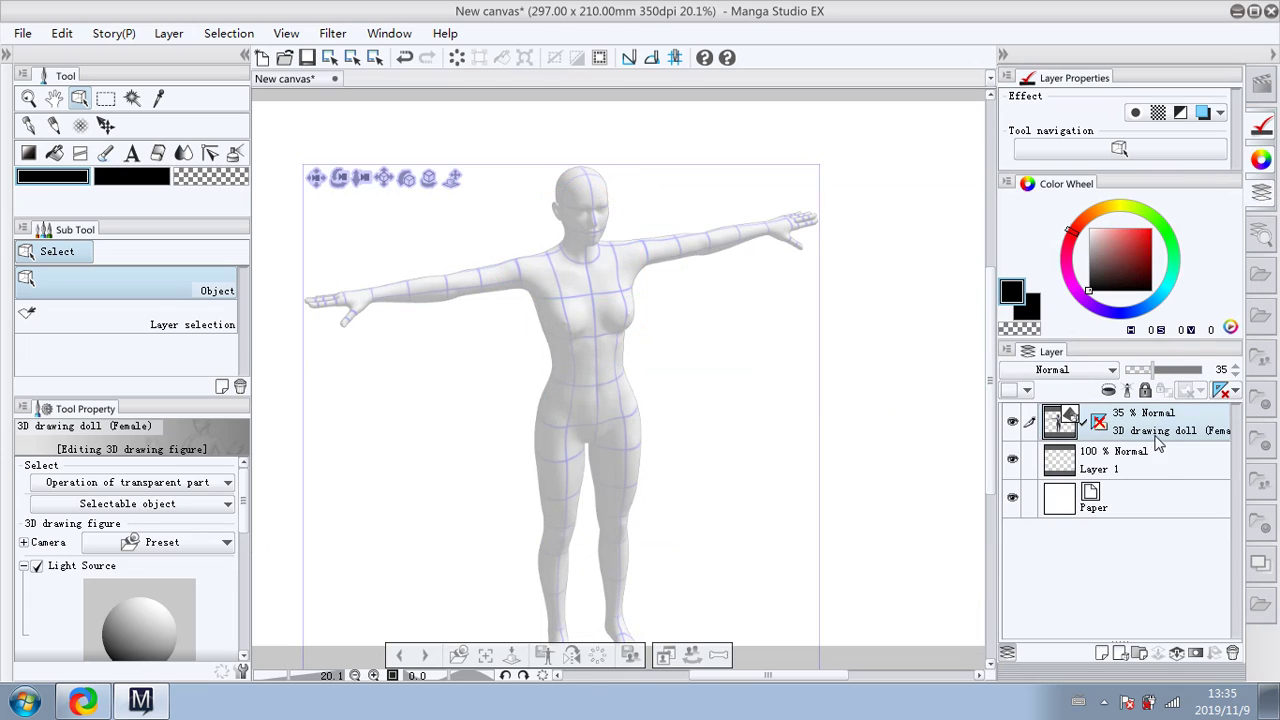
click(1145, 462)
drag(1143, 462, 1145, 370)
click(1146, 468)
click(1145, 428)
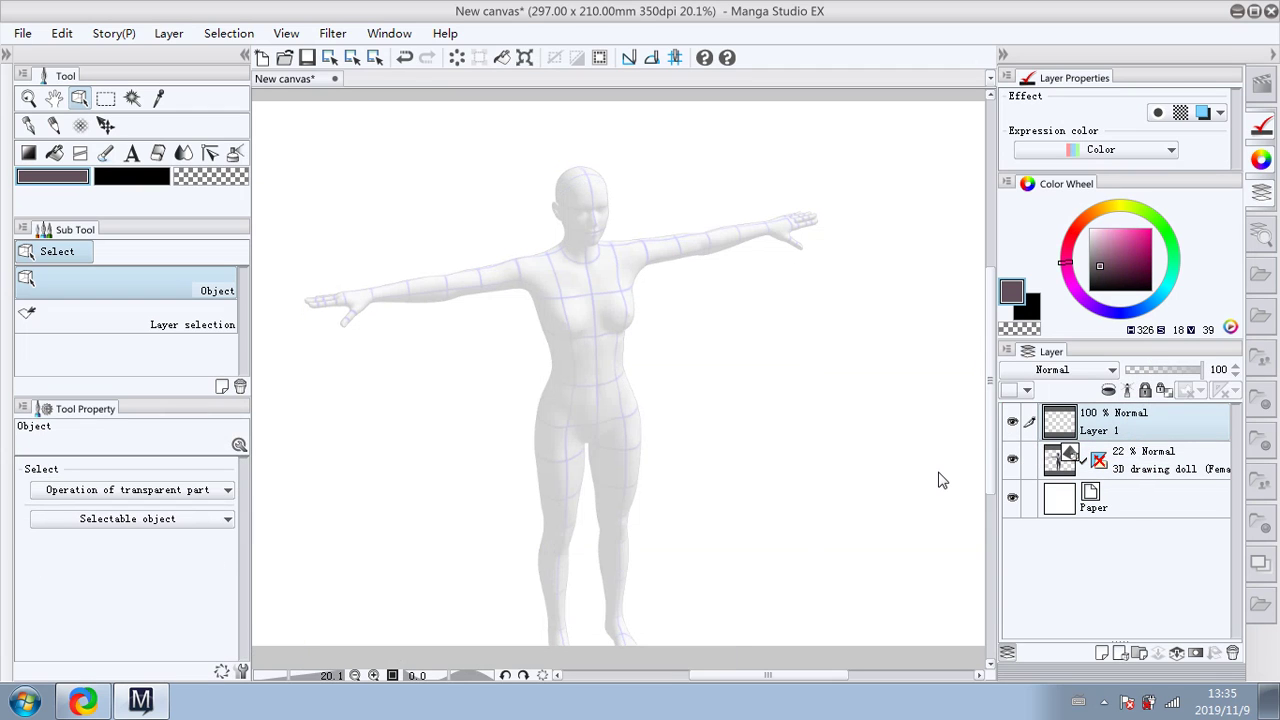
Step: Set up the Watercolor brush with a brush size of 1.34 and a brush density of 100
click(105, 152)
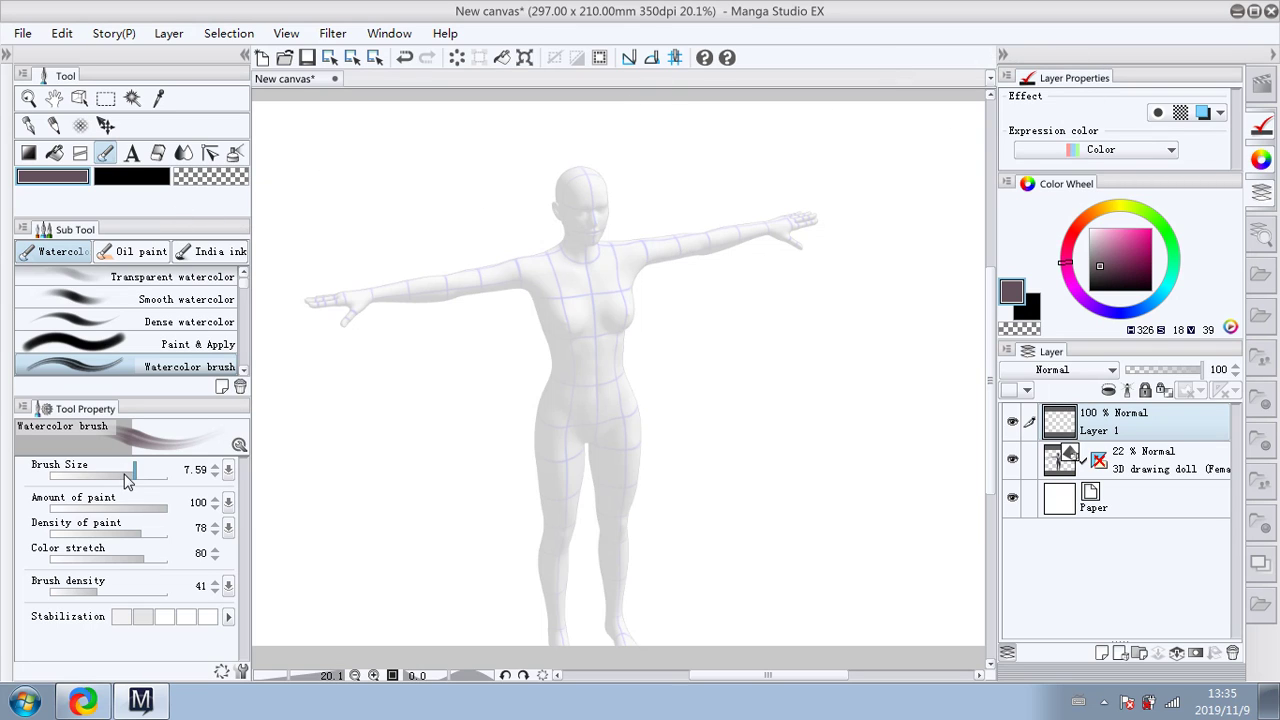
mouse_move(130, 475)
mouse_down()
mouse_move(55, 475)
mouse_move(113, 470)
mouse_up()
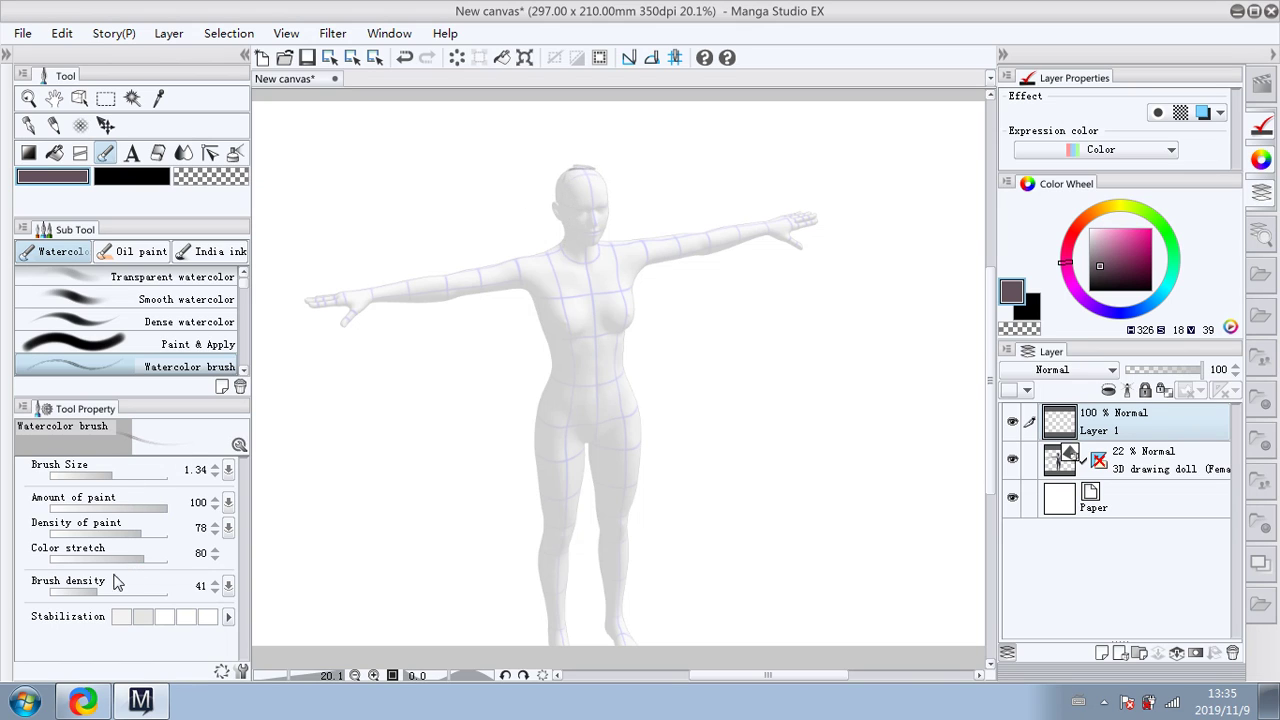
mouse_move(112, 588)
mouse_down()
mouse_move(92, 590)
mouse_move(205, 550)
mouse_up()
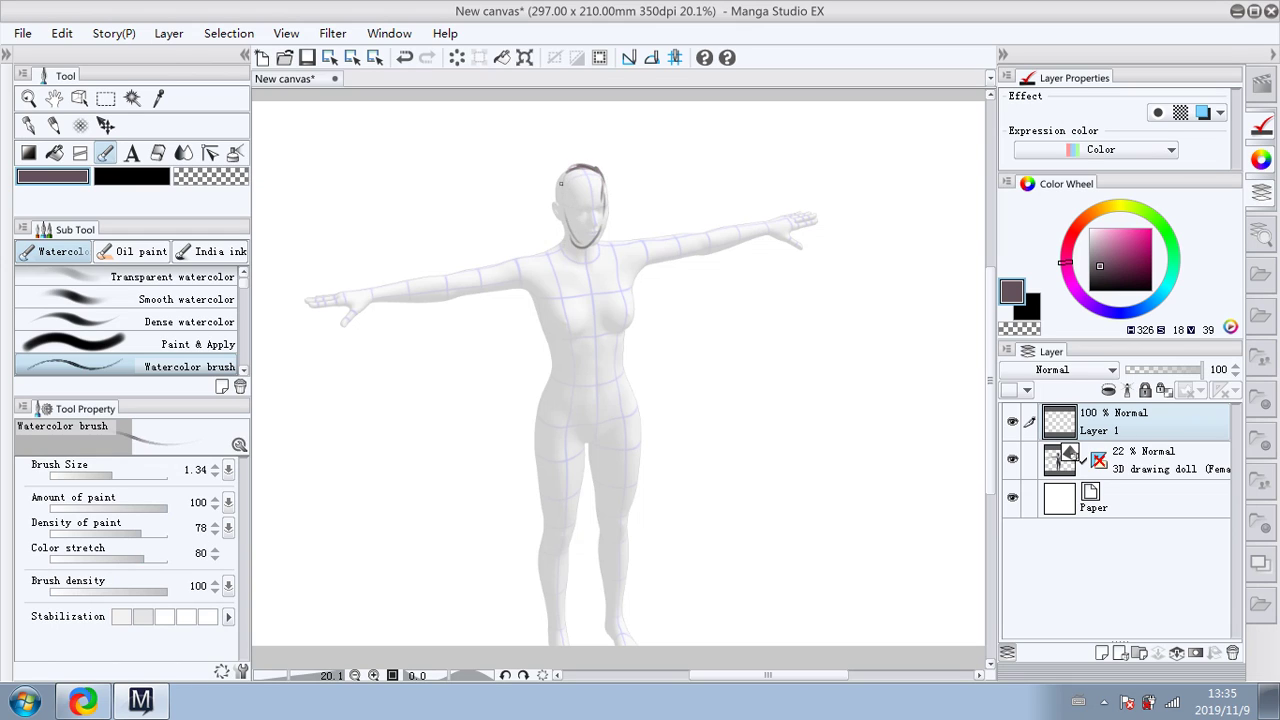
Step: Sketch the head with facial guidelines, a short-sleeved top, a tied waist sash and a long skirt over the faded doll on Layer 1
drag(565, 225, 595, 238)
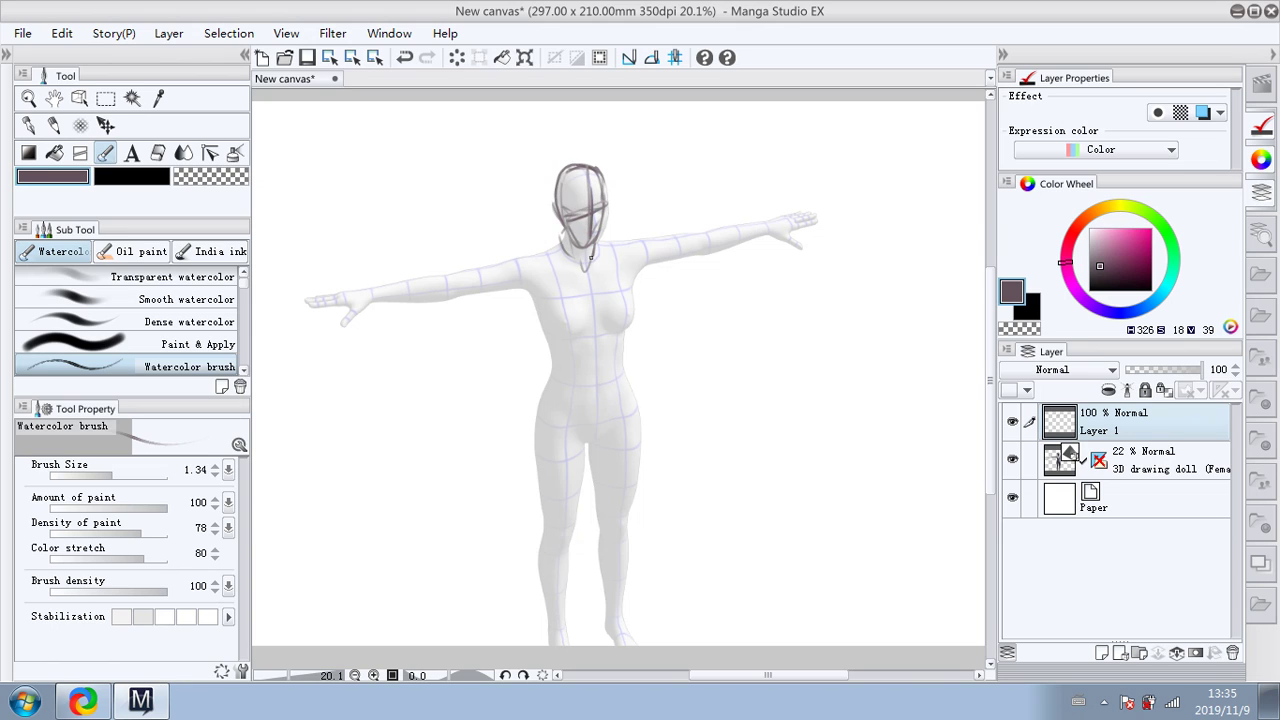
mouse_move(590, 258)
mouse_down()
mouse_move(548, 233)
mouse_move(574, 226)
mouse_move(474, 265)
mouse_move(551, 351)
mouse_move(654, 279)
mouse_up()
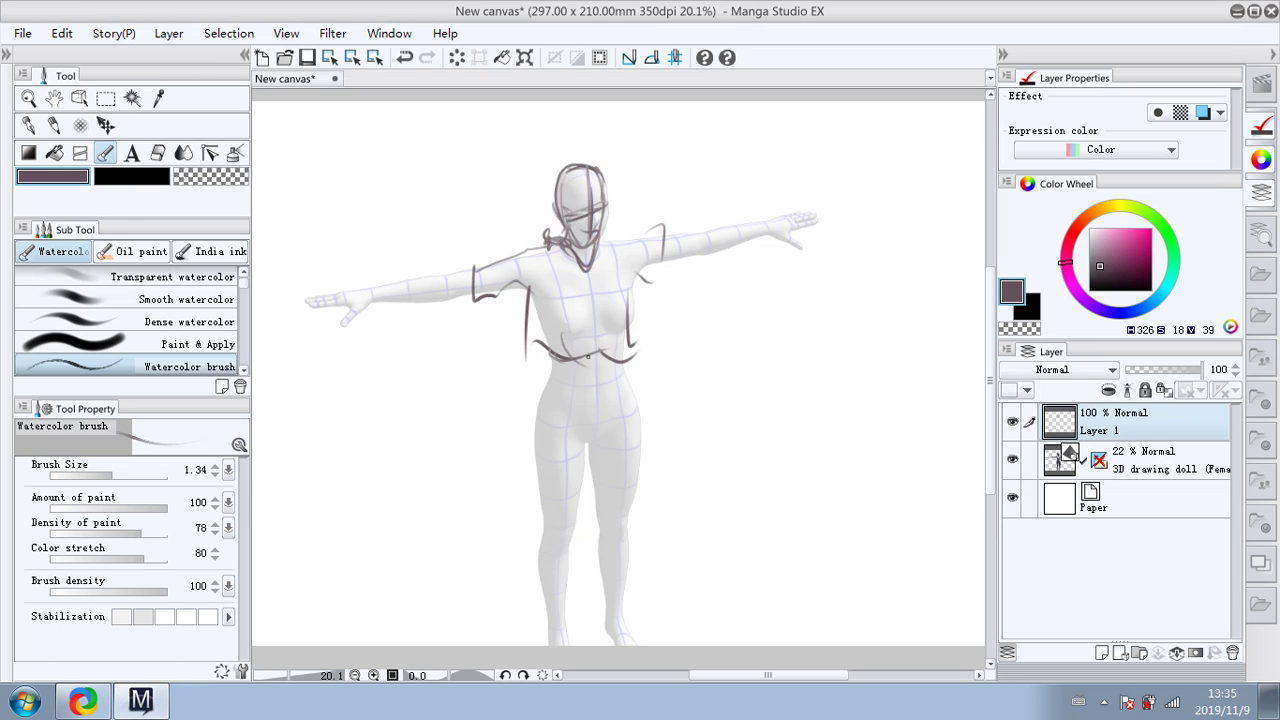
mouse_move(538, 388)
mouse_down()
mouse_move(622, 368)
mouse_move(584, 364)
mouse_move(570, 435)
mouse_move(595, 372)
mouse_move(544, 429)
mouse_move(539, 557)
mouse_move(612, 432)
mouse_up()
drag(618, 442, 630, 570)
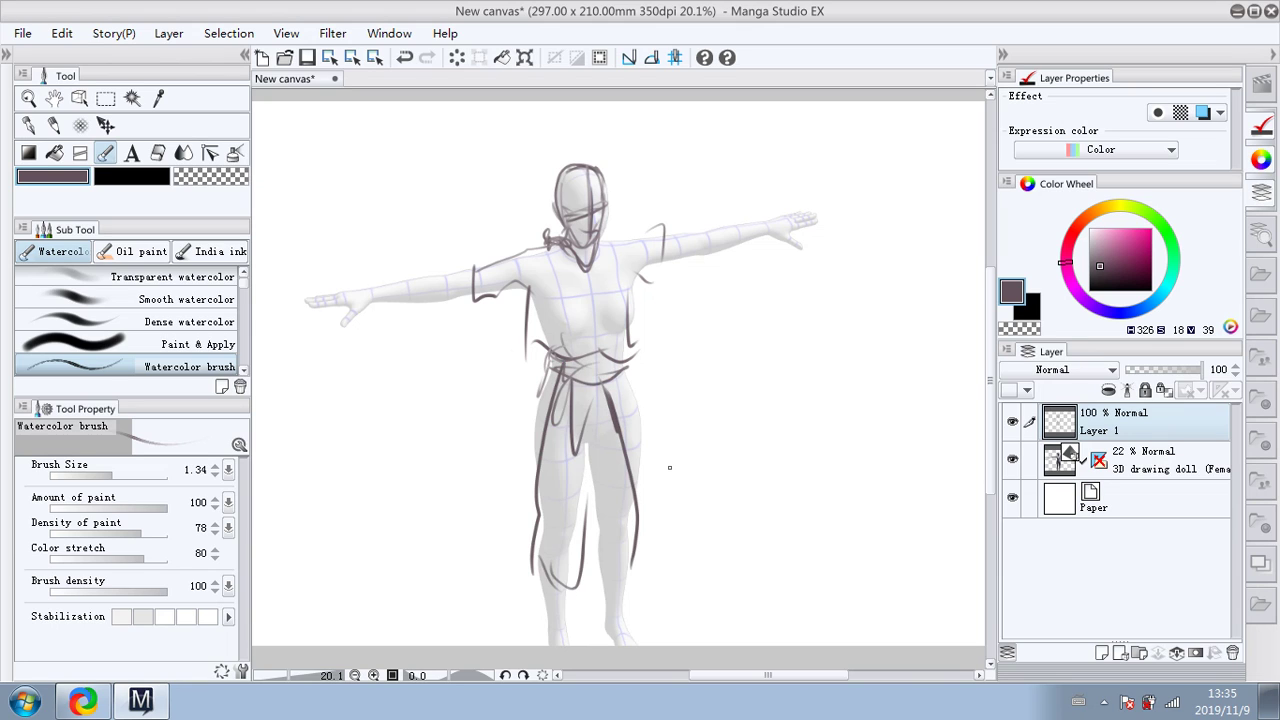
Step: Delete the 3D drawing doll layer so that only the sketch is left above the paper
click(1158, 465)
click(1232, 652)
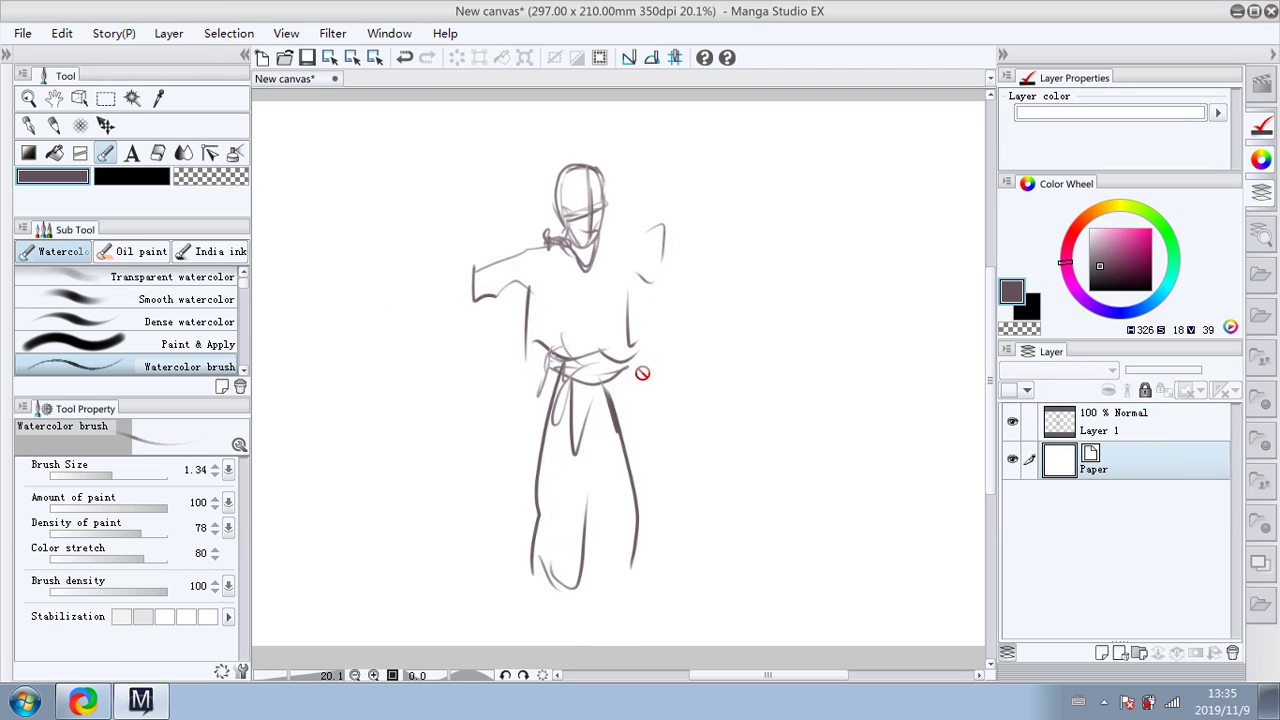
scroll(624, 354, up, 1)
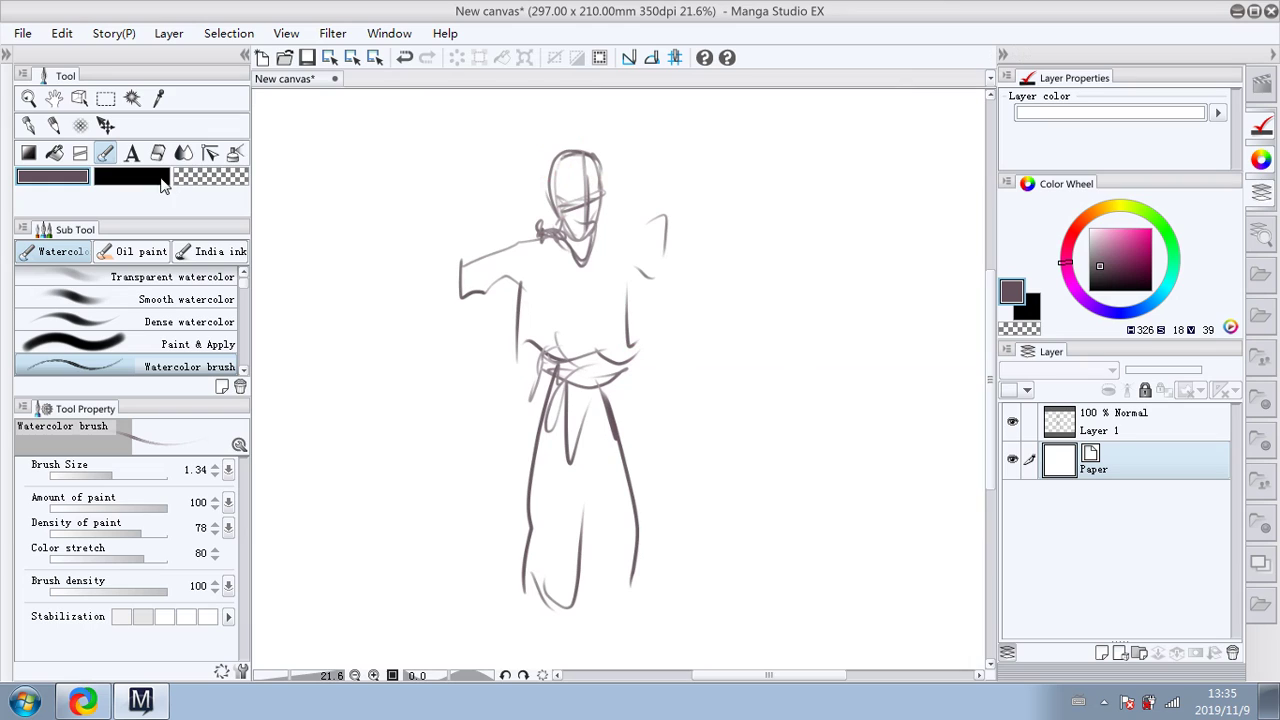
Step: Close Manga Studio EX without saving the canvas
click(1270, 12)
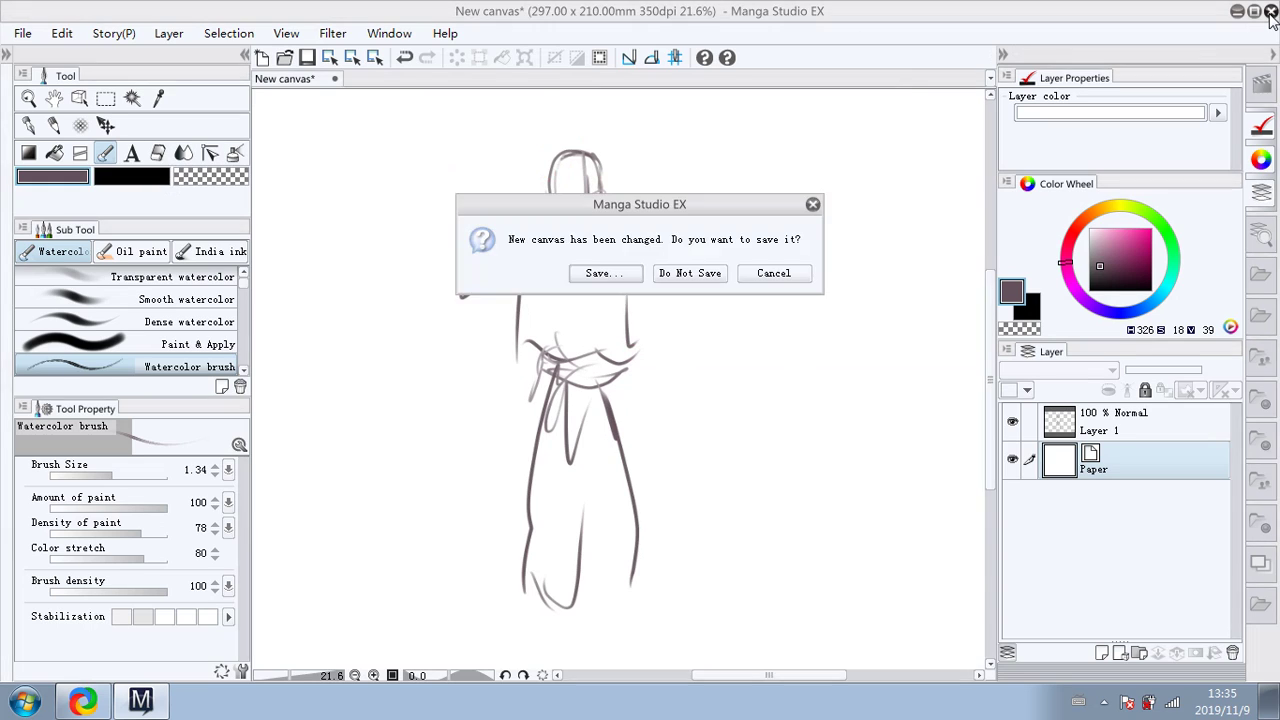
click(713, 276)
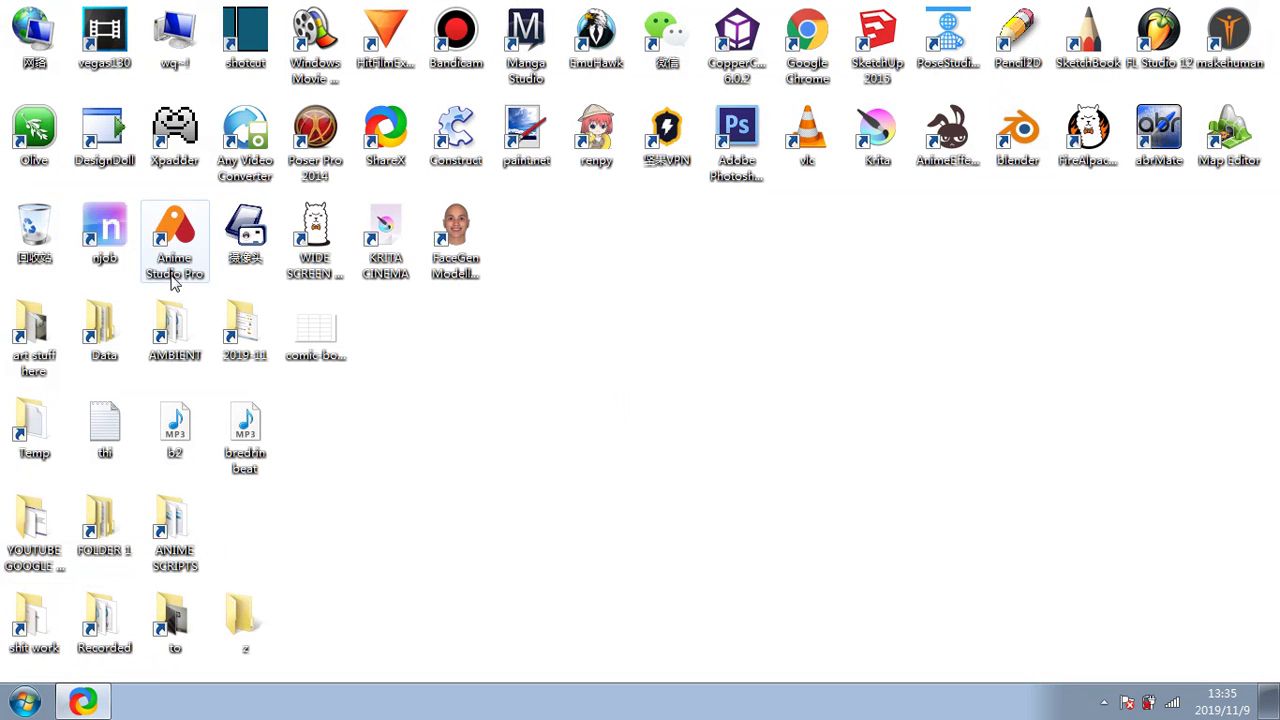
click(456, 130)
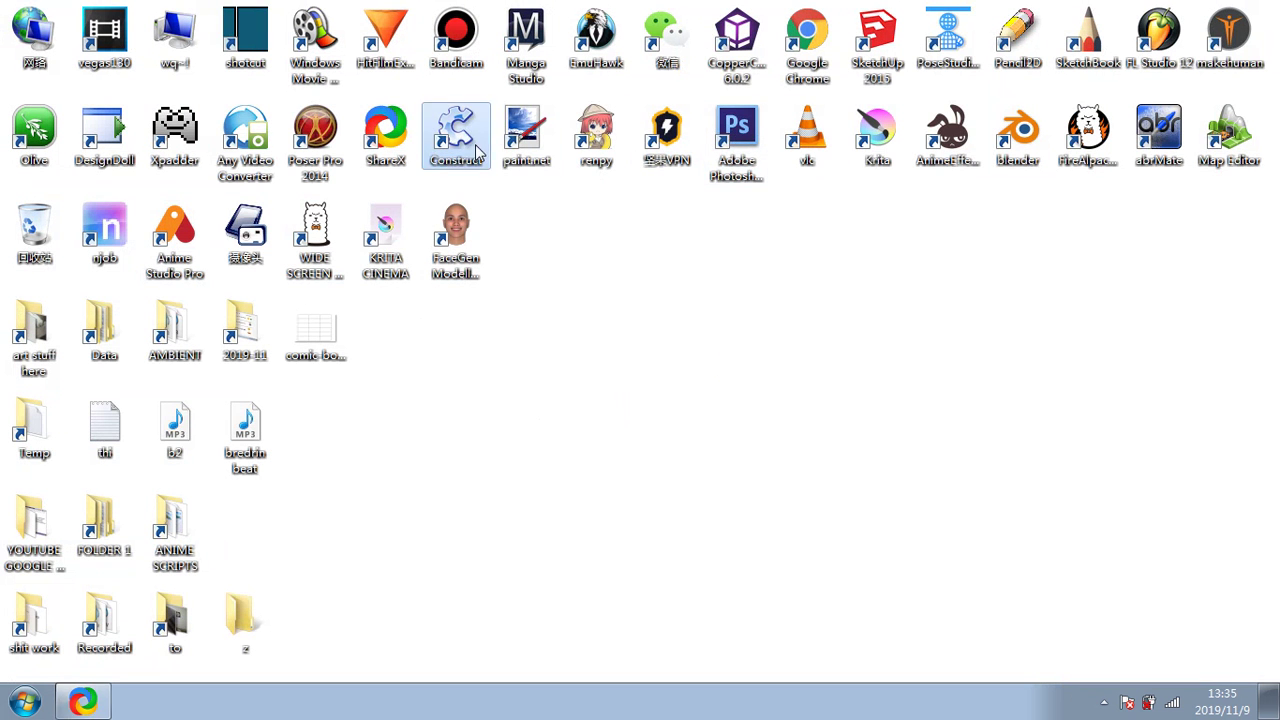
mouse_move(724, 148)
mouse_down()
mouse_move(725, 218)
mouse_move(728, 157)
mouse_up()
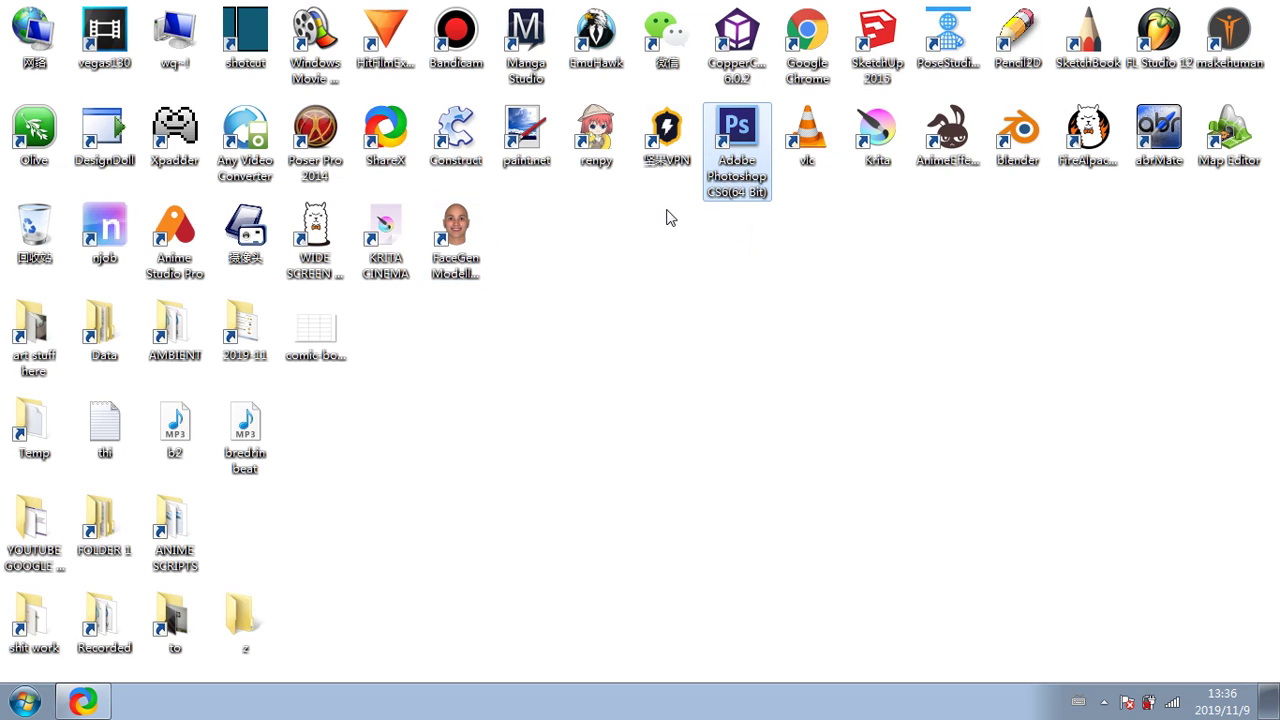
Step: Move the Poser Pro 2014 shortcut to an empty area of the desktop and return it to its original place
click(290, 126)
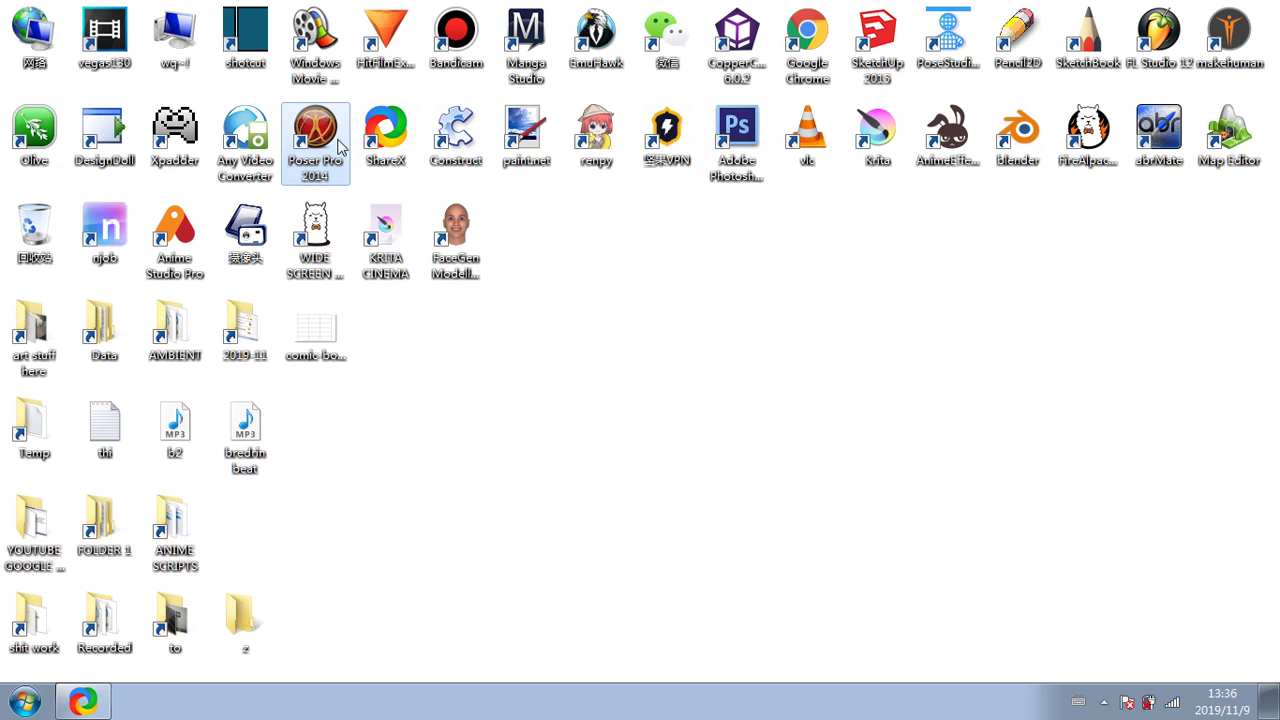
drag(649, 299, 644, 318)
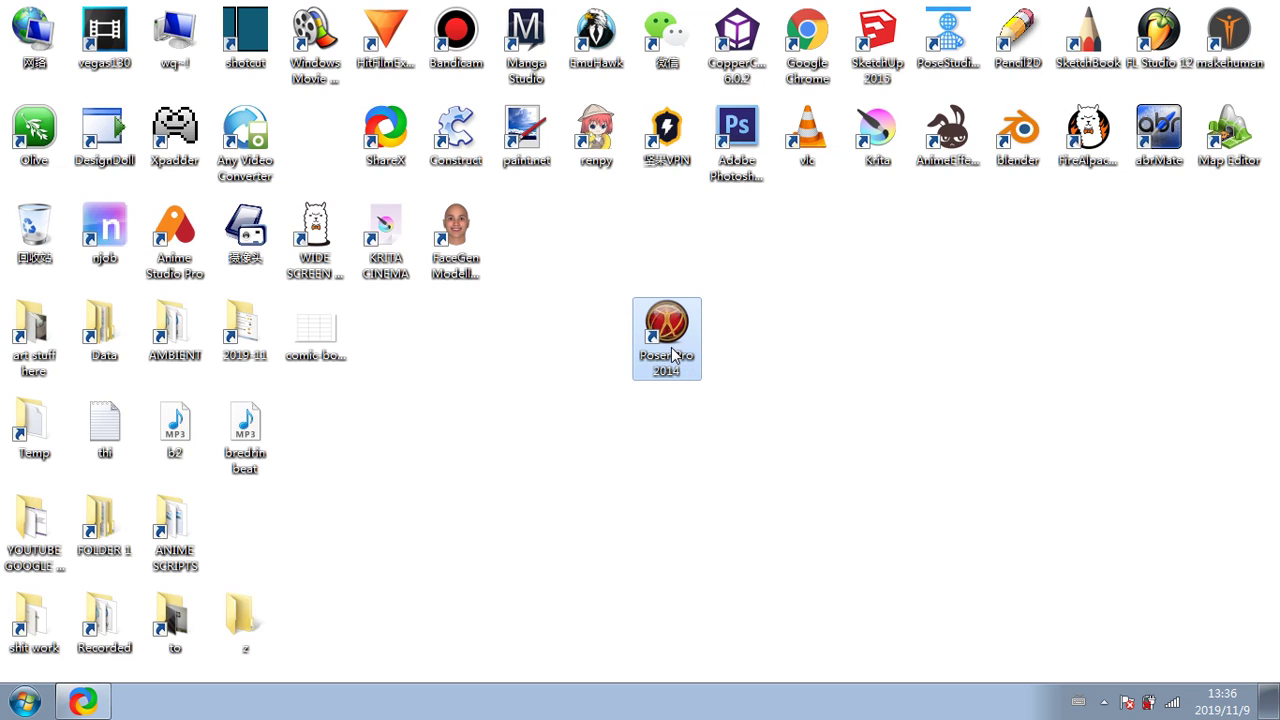
click(846, 356)
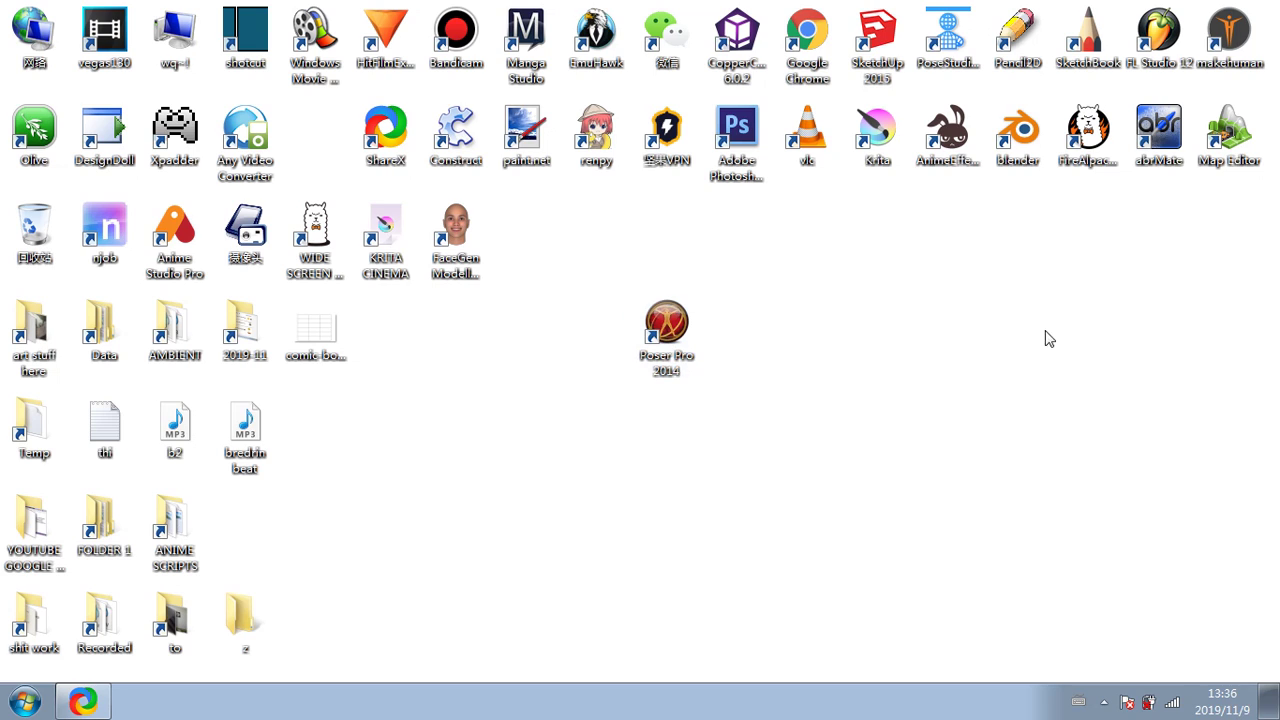
click(680, 366)
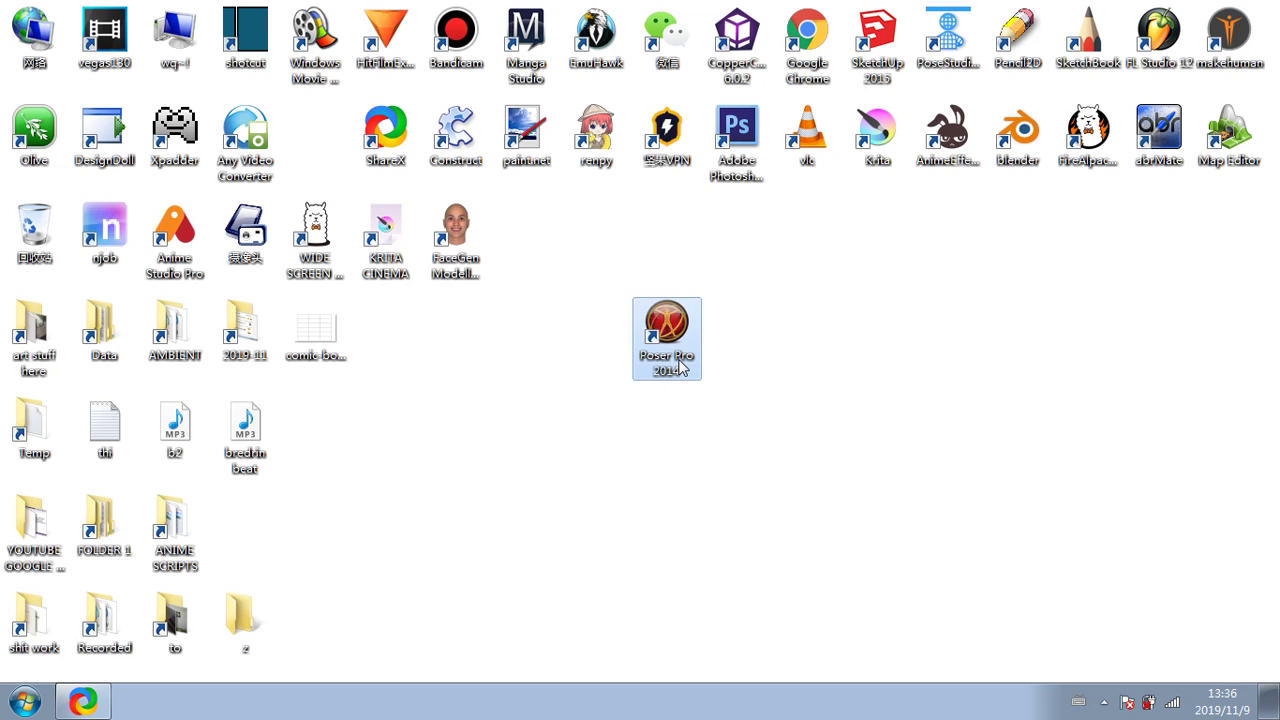
drag(680, 343, 527, 345)
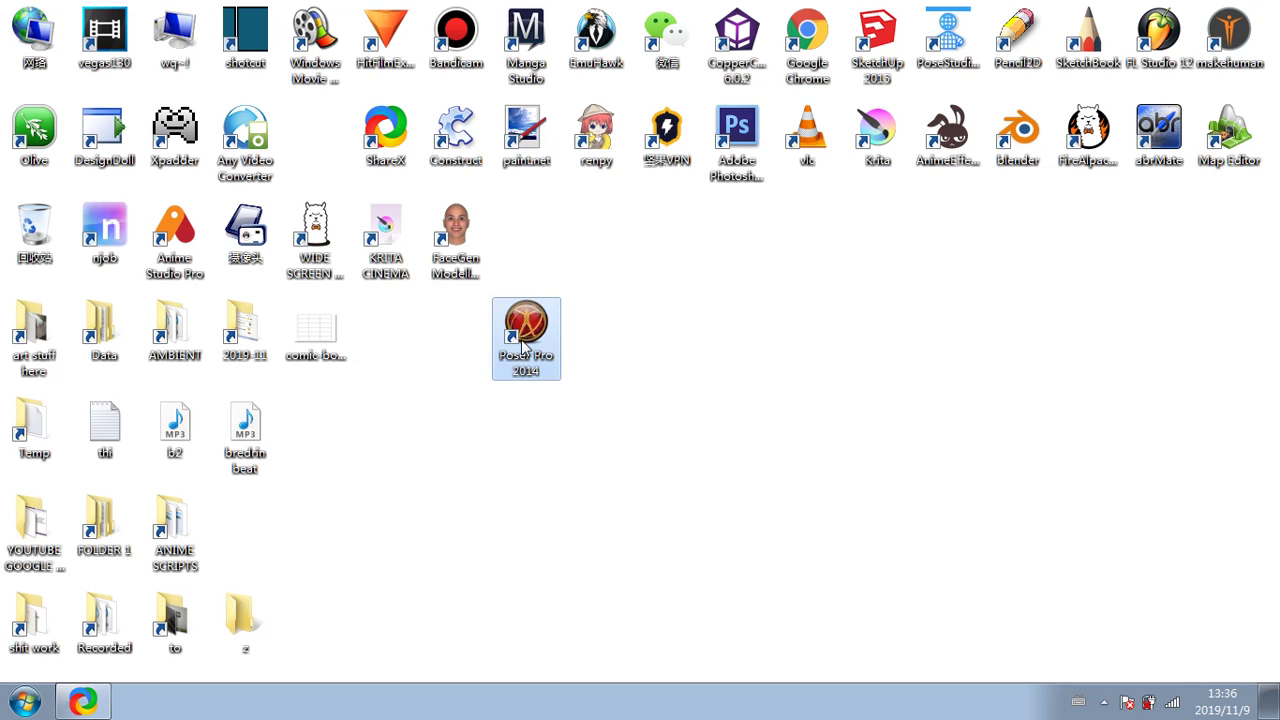
drag(315, 152, 315, 150)
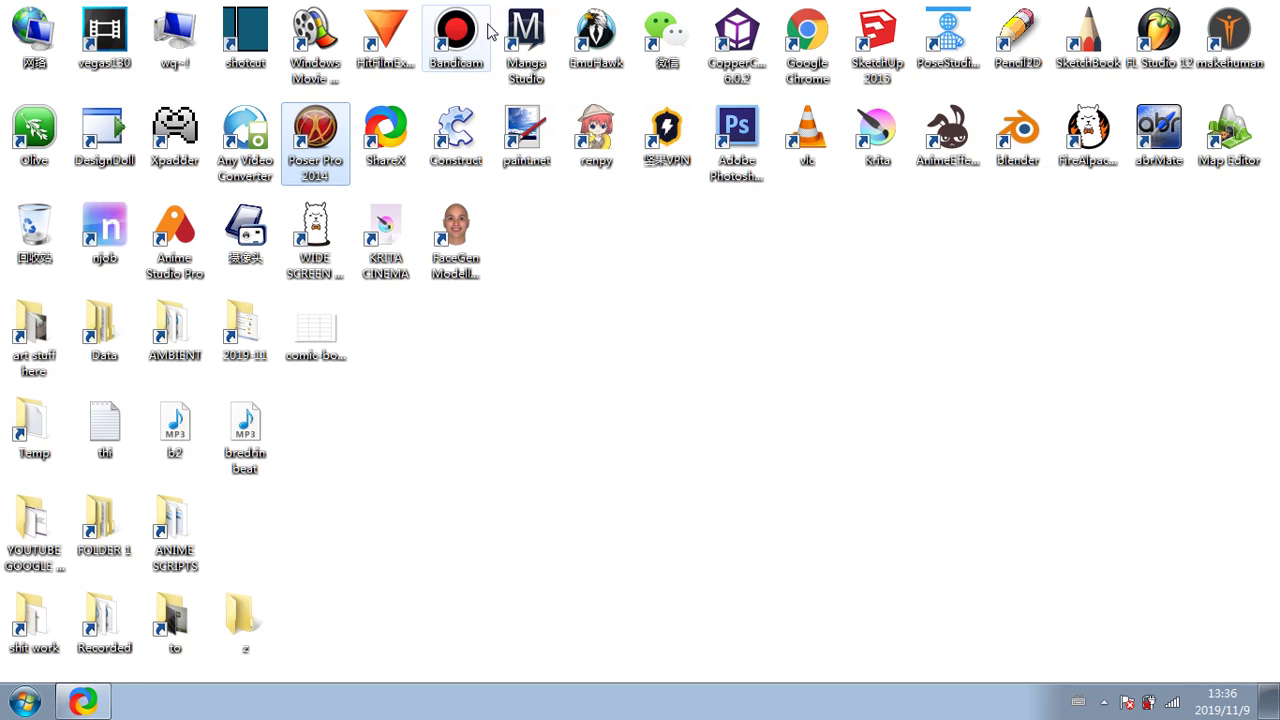
click(526, 40)
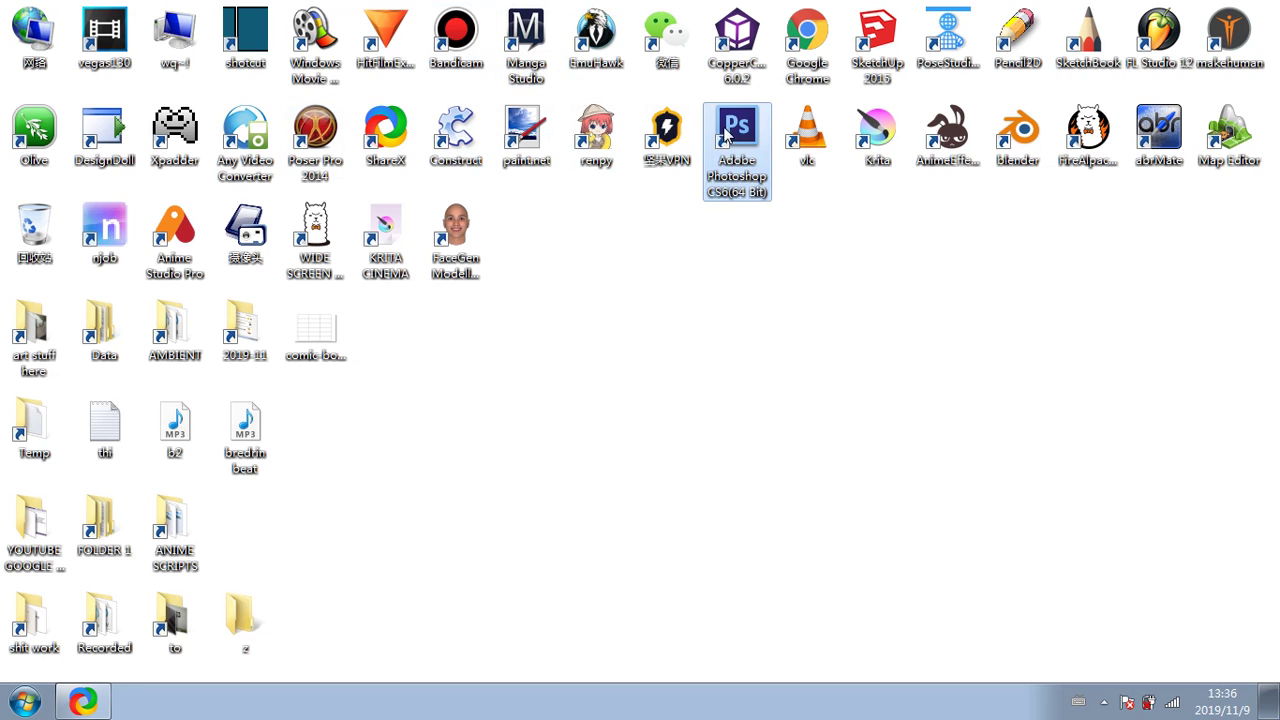
click(718, 125)
click(556, 72)
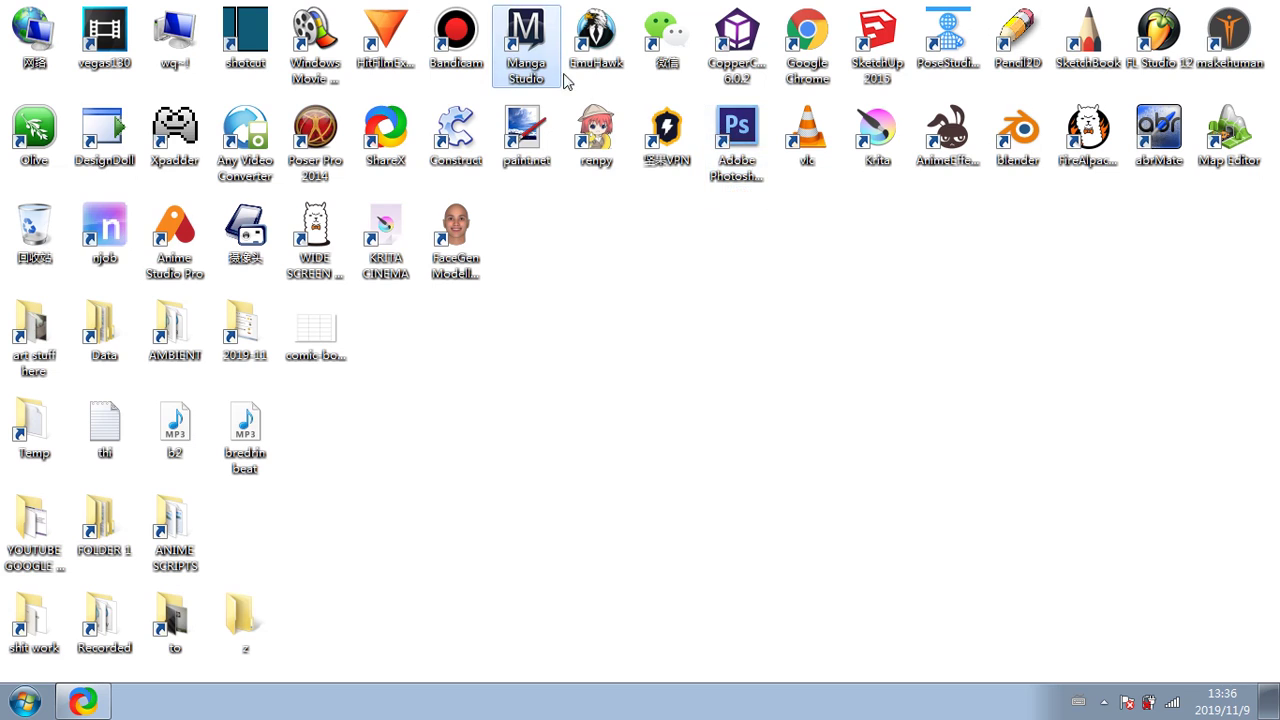
click(726, 141)
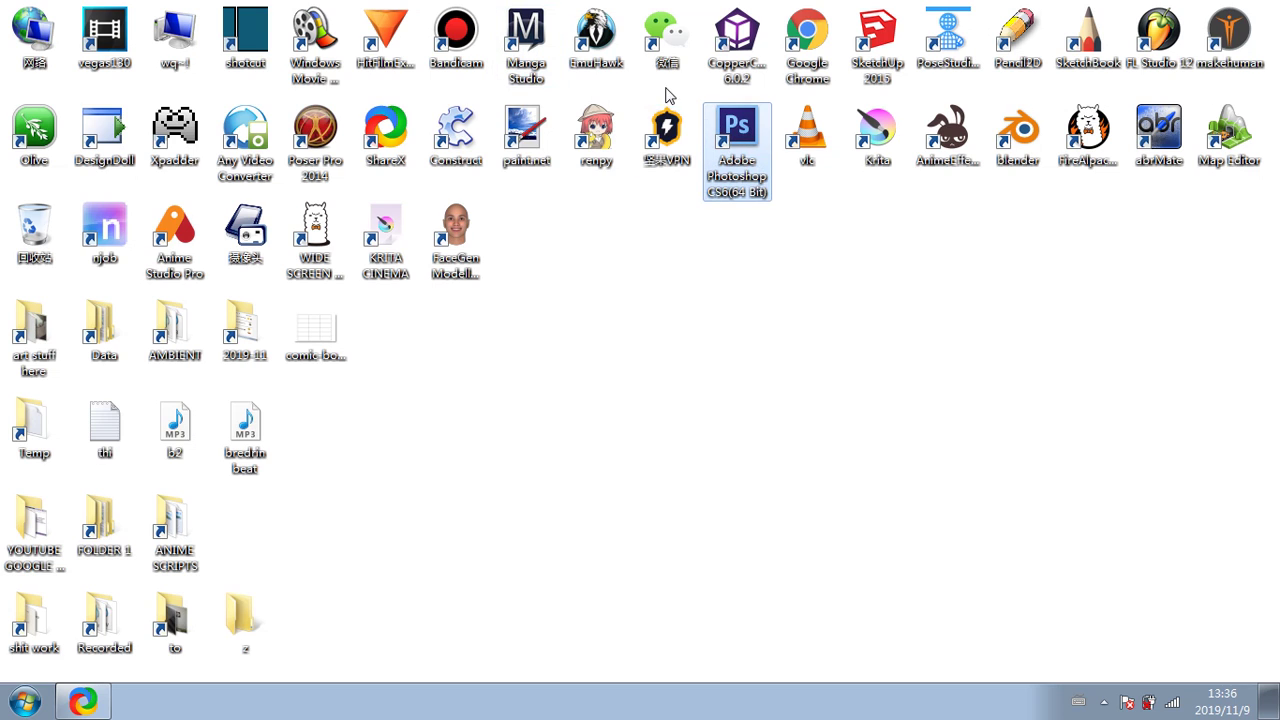
click(640, 231)
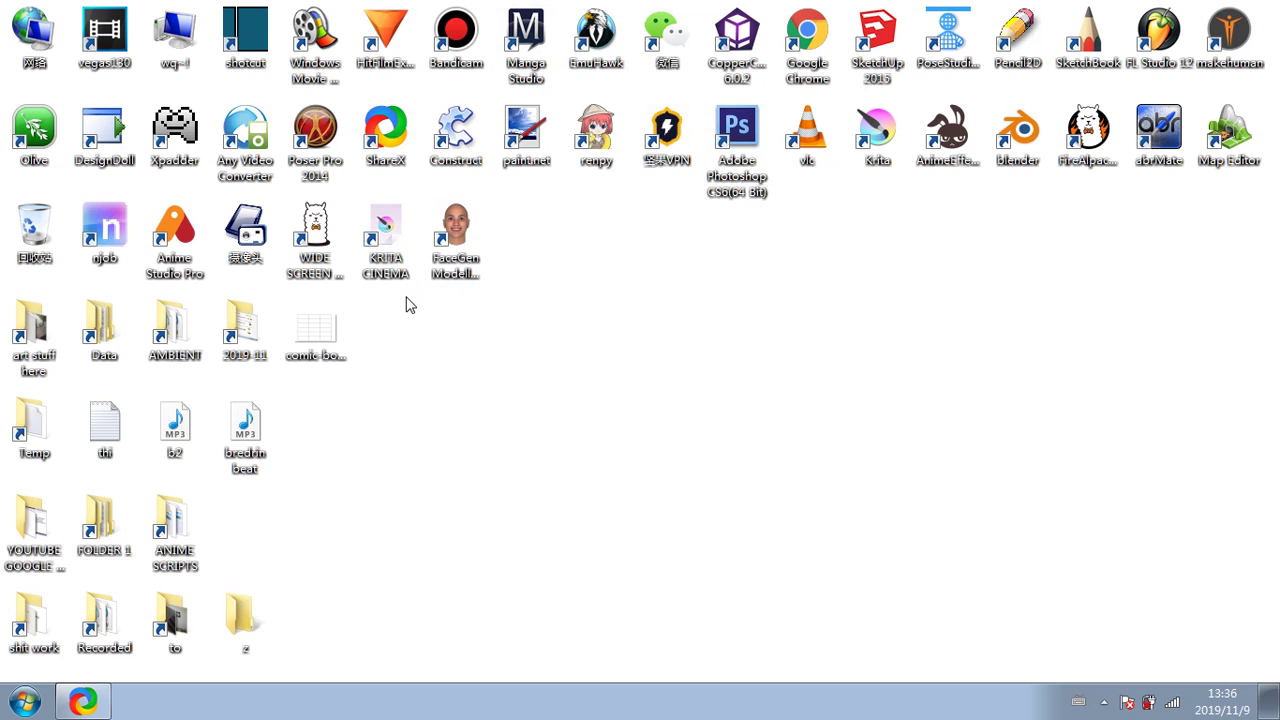
Step: Move the Krita and FireAlpaca shortcuts to the empty desktop area and return both to their original places
drag(880, 146, 897, 272)
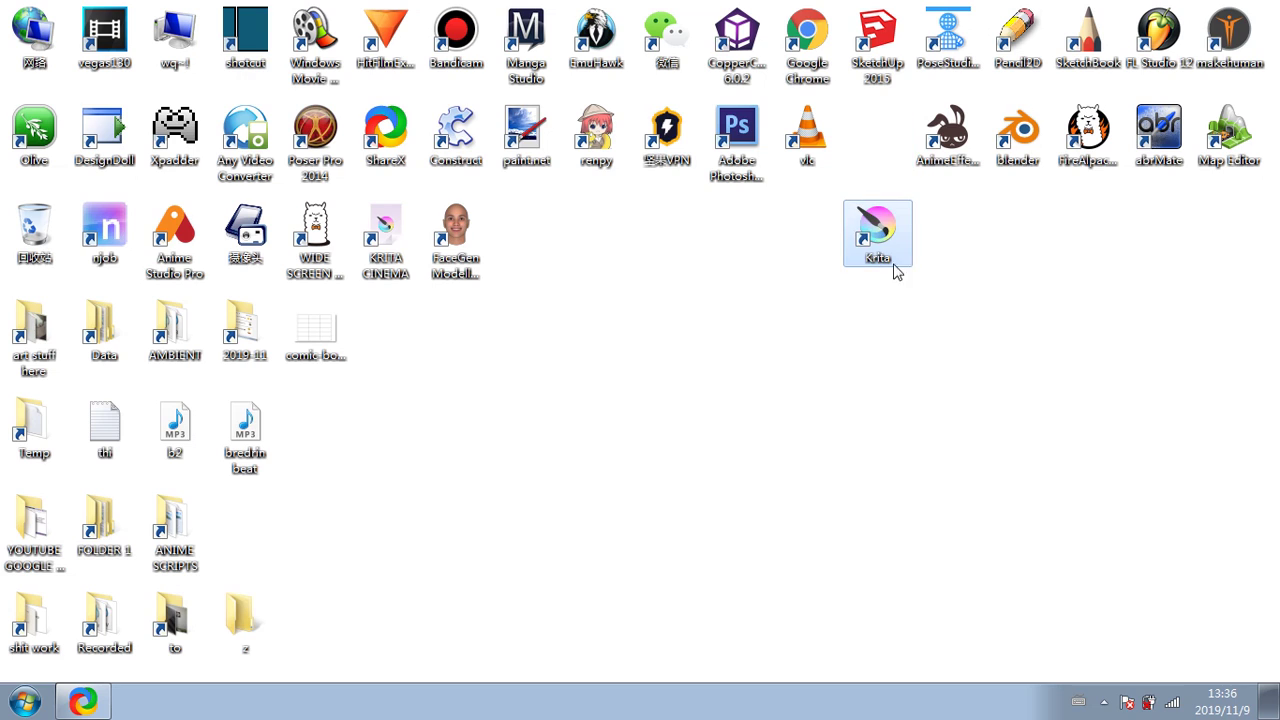
drag(1088, 135, 946, 245)
drag(1026, 218, 877, 150)
click(1049, 262)
drag(948, 232, 1080, 172)
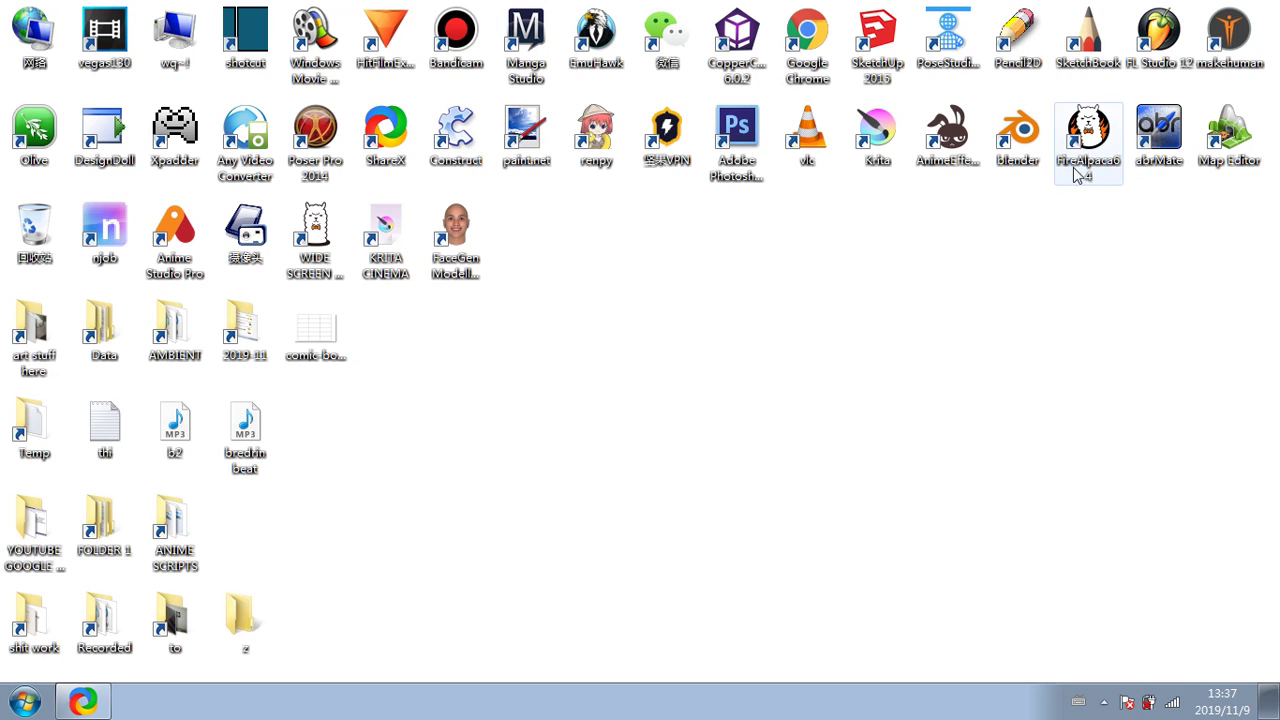
click(1018, 214)
click(877, 135)
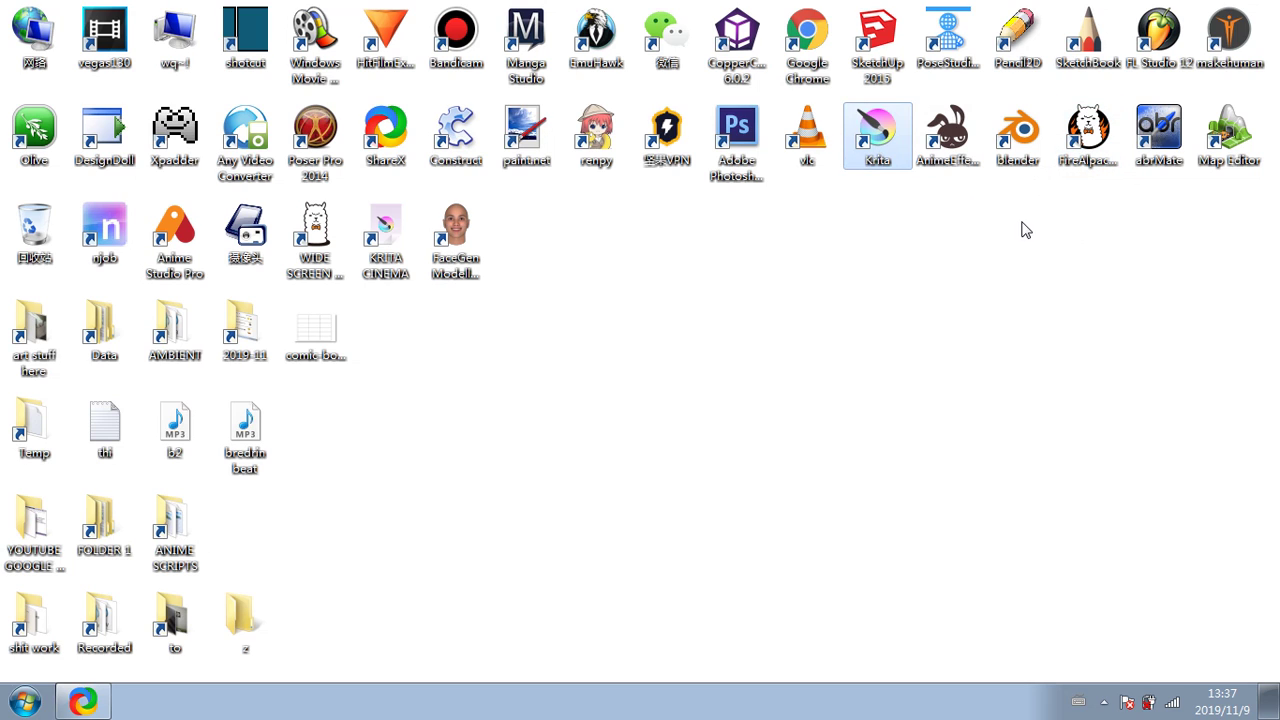